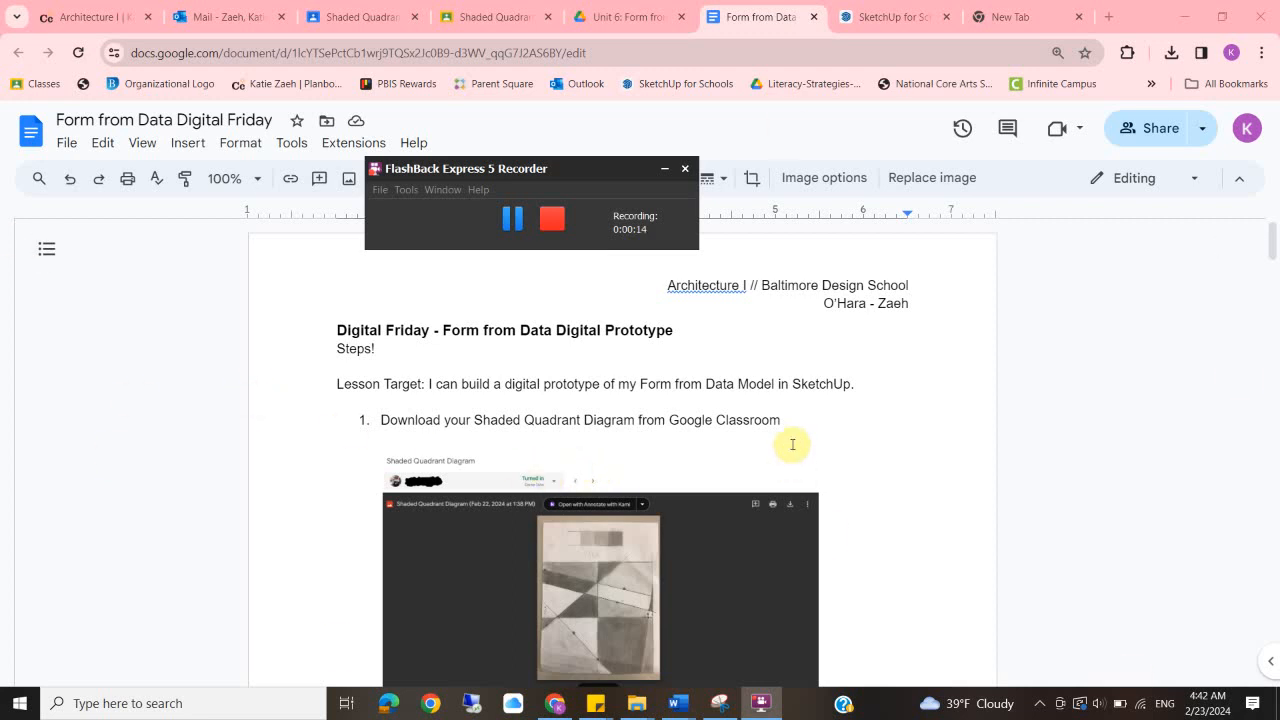
# Read through the Form from Data Digital Friday instructions and check the open Unit 6 Drive folder and SketchUp model.
pyautogui.scroll(-20, 792, 444)
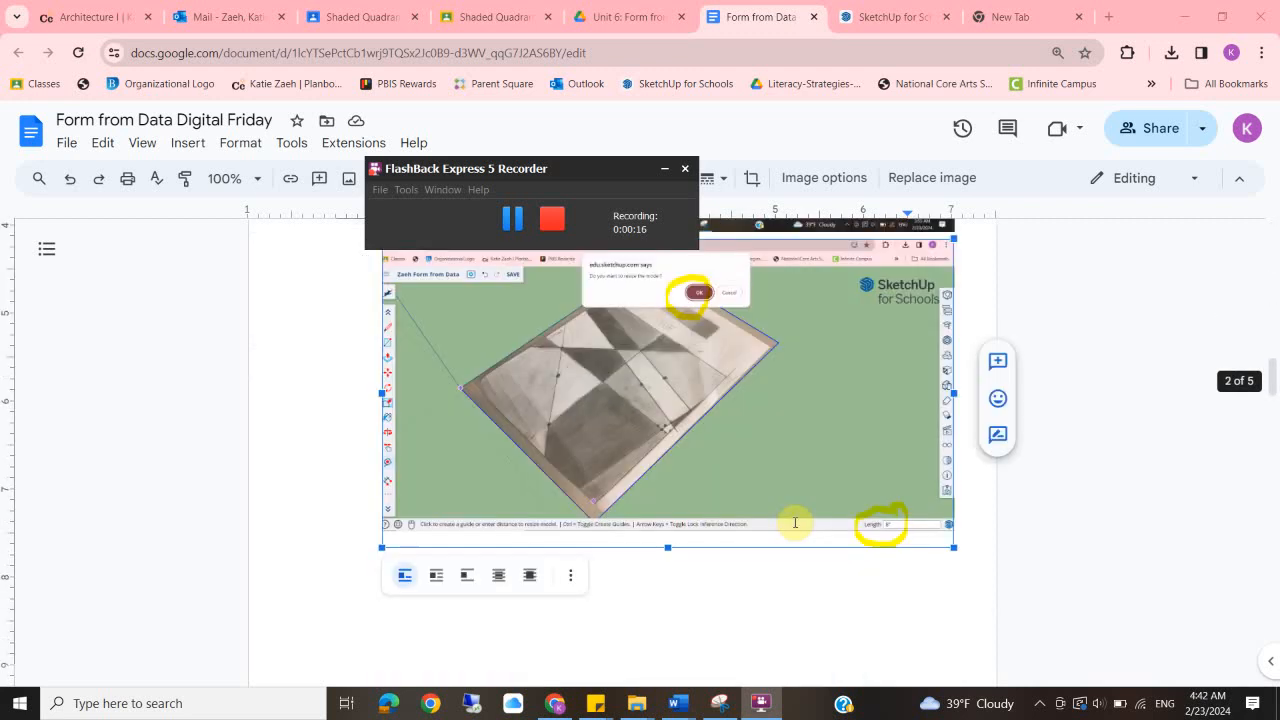
pyautogui.scroll(-15, 763, 531)
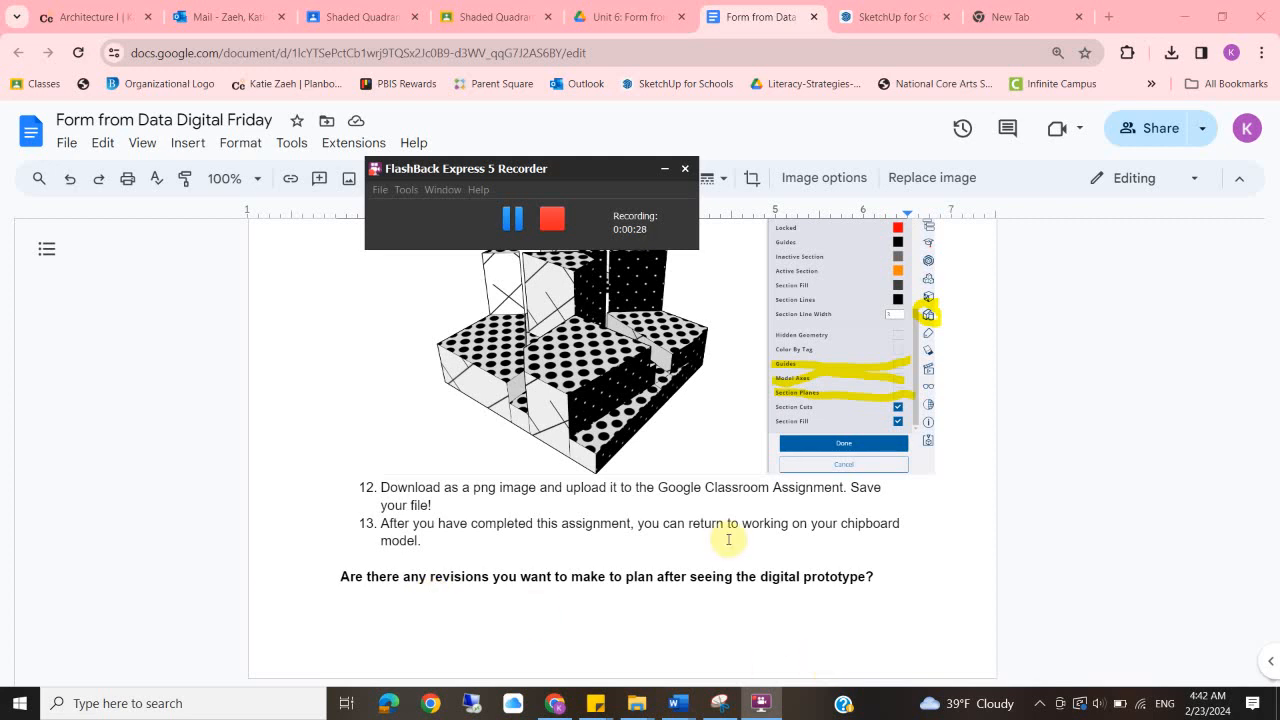
pyautogui.scroll(2, 760, 495)
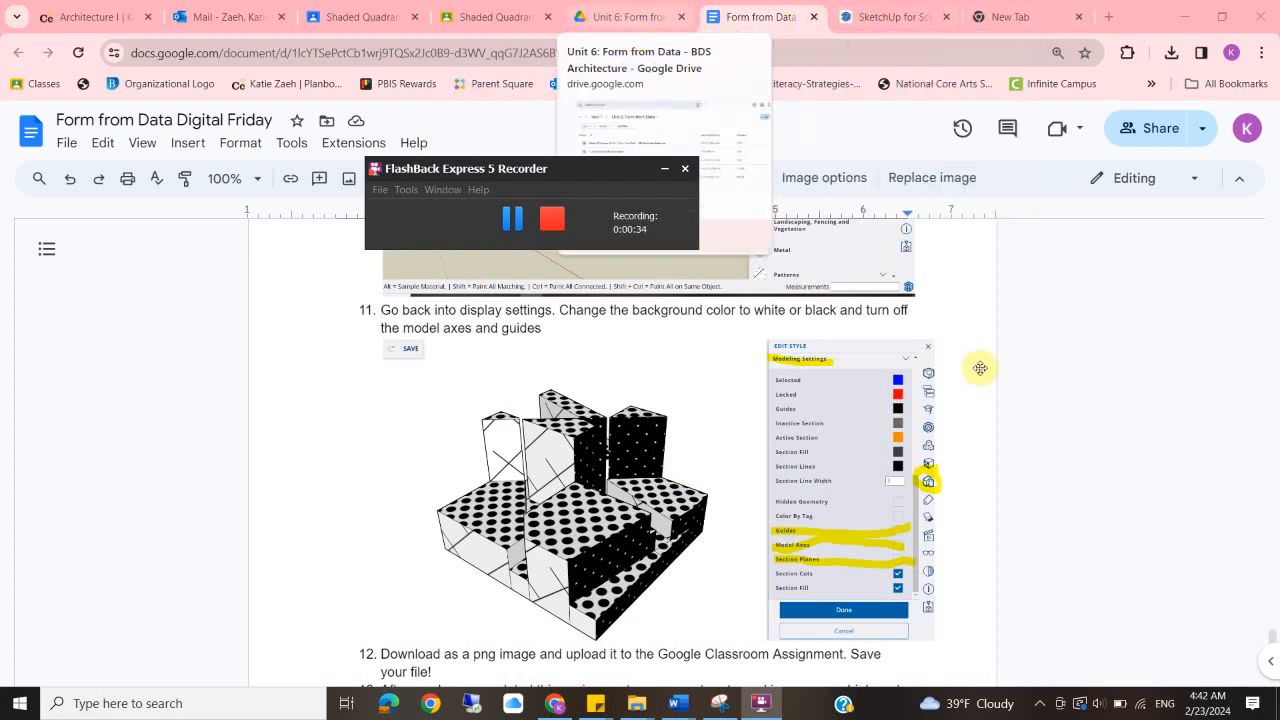
pyautogui.click(634, 18)
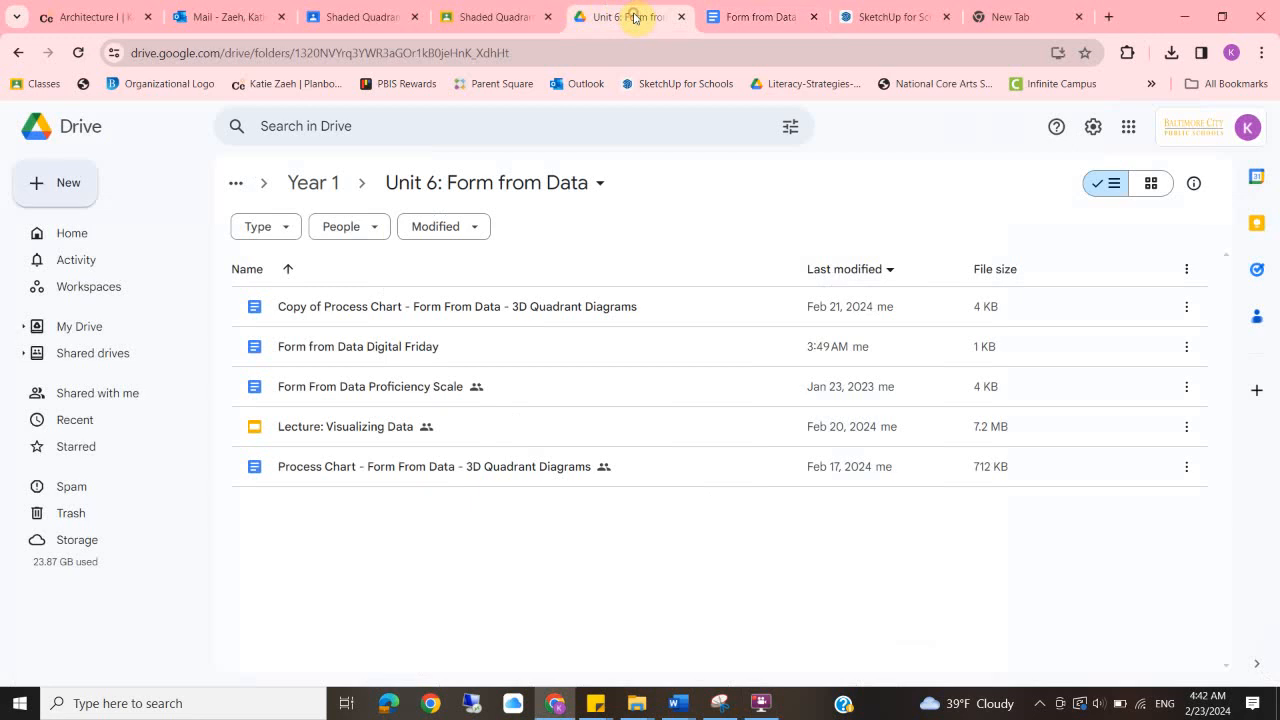
pyautogui.click(890, 16)
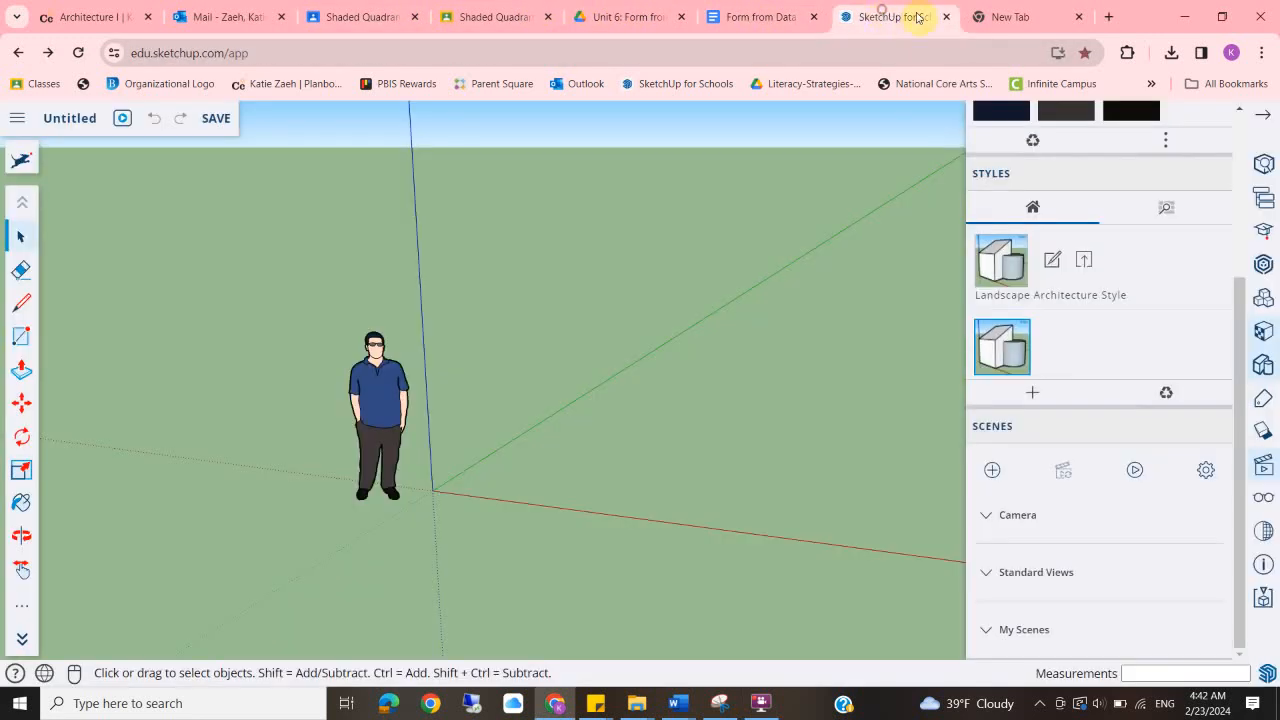
# Download the submitted Shaded Quadrant Diagram image from the Google Classroom assignment.
pyautogui.click(497, 17)
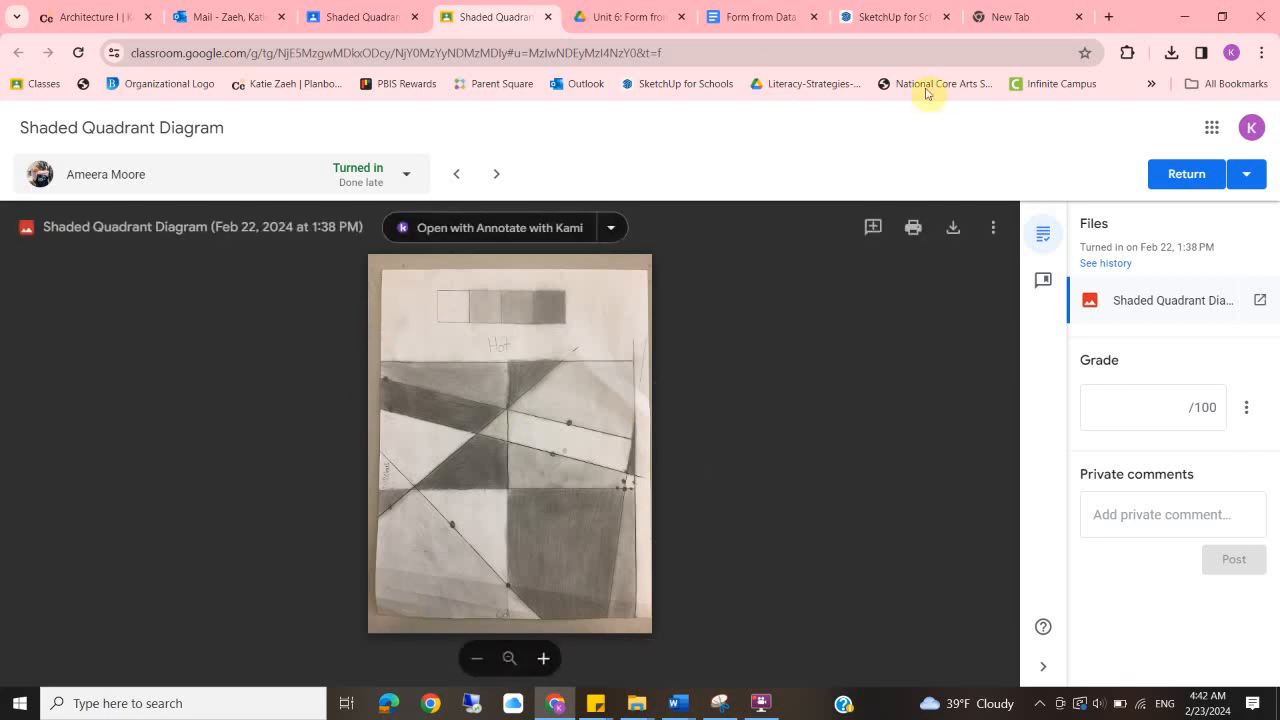
pyautogui.click(955, 230)
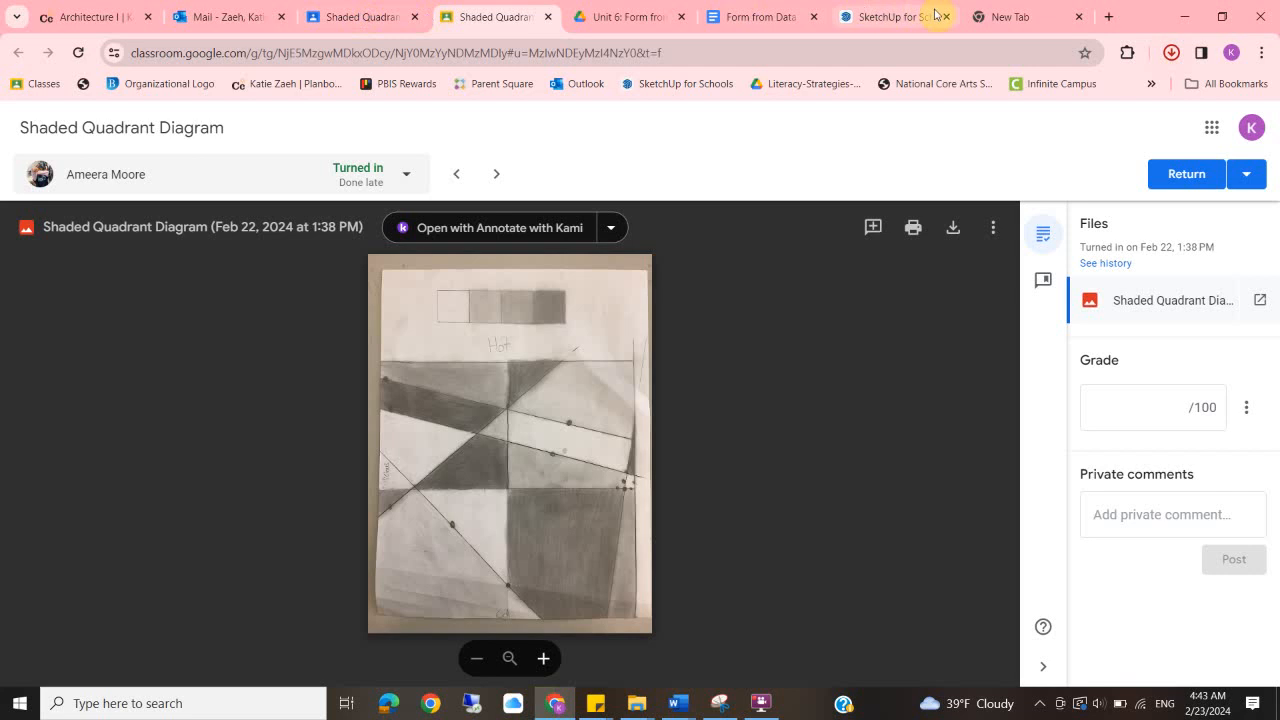
# Search the web for "sketchup for education" and open the SketchUp for Schools product page.
pyautogui.click(870, 20)
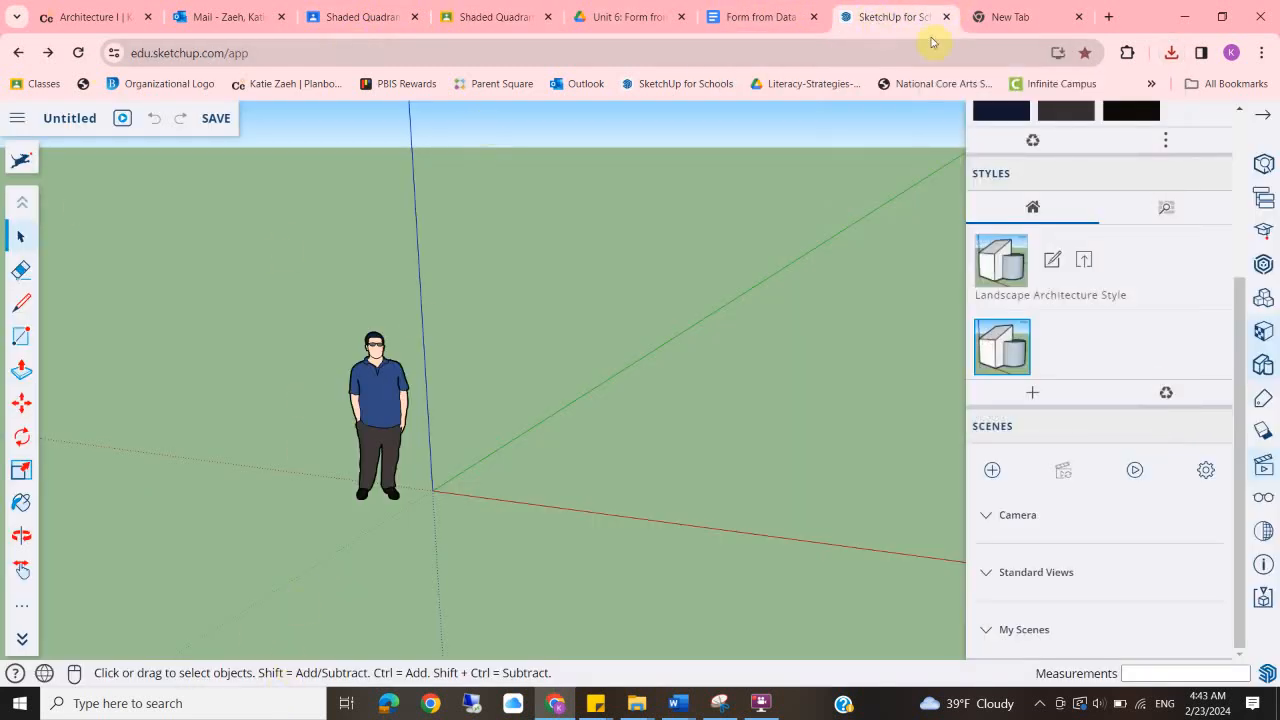
pyautogui.click(1112, 18)
pyautogui.write('sketc')
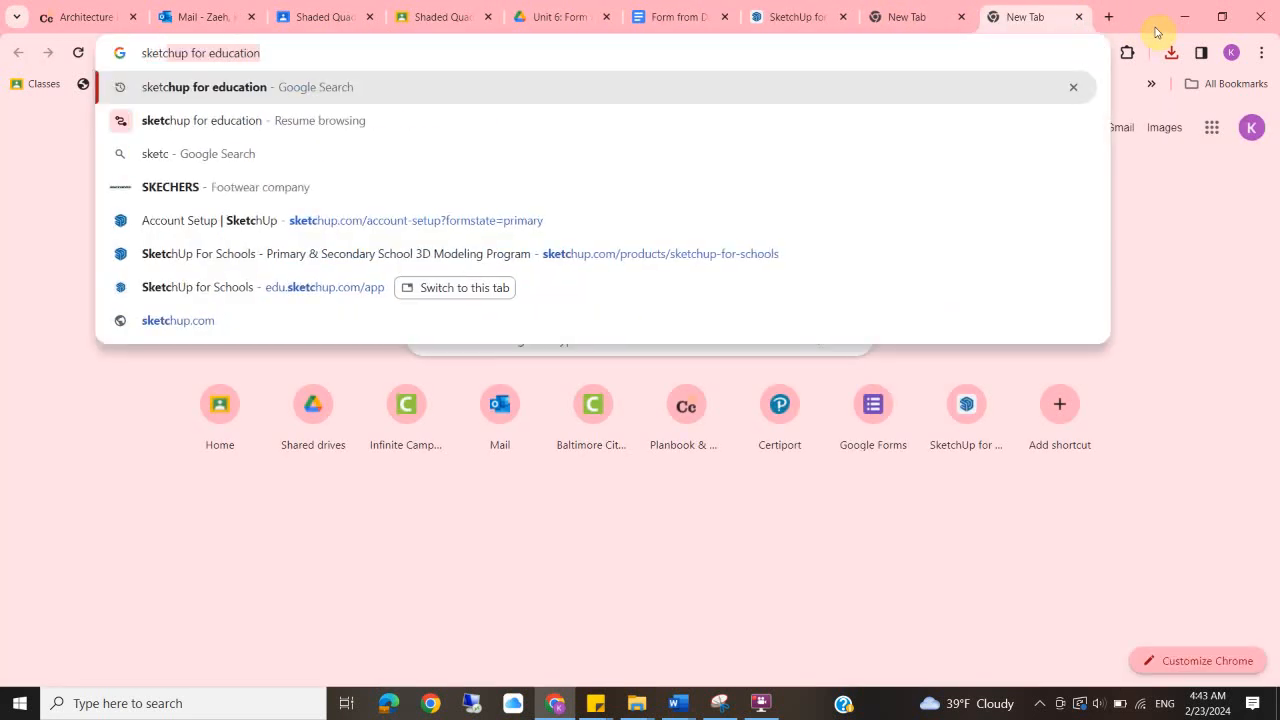
pyautogui.press('Return')
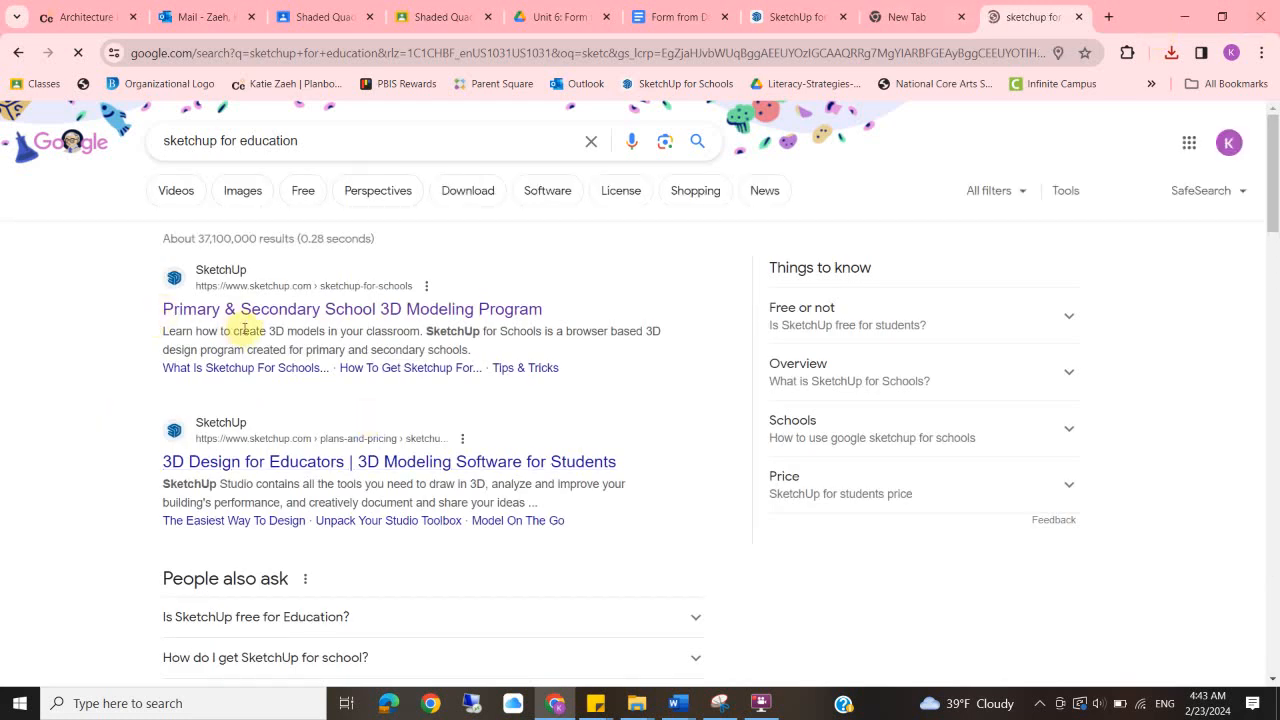
pyautogui.click(420, 312)
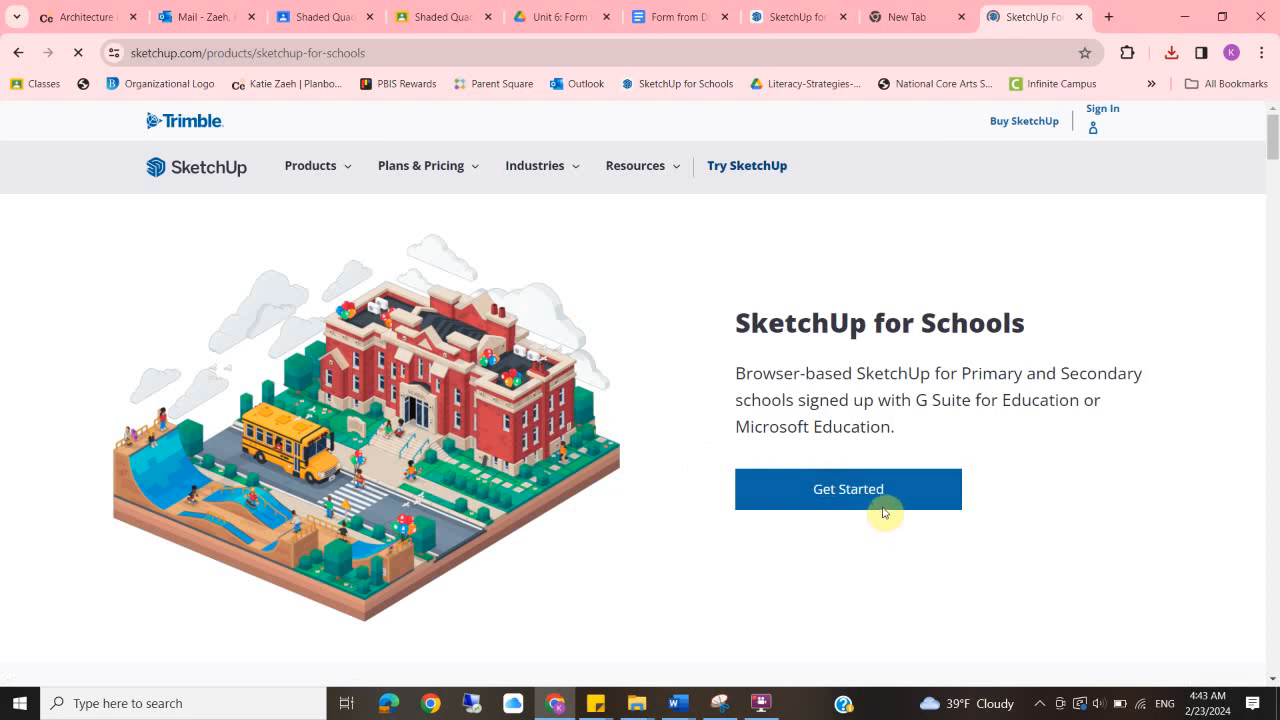
# Get started with SketchUp for Schools as a student, launch it and create a new model.
pyautogui.click(848, 538)
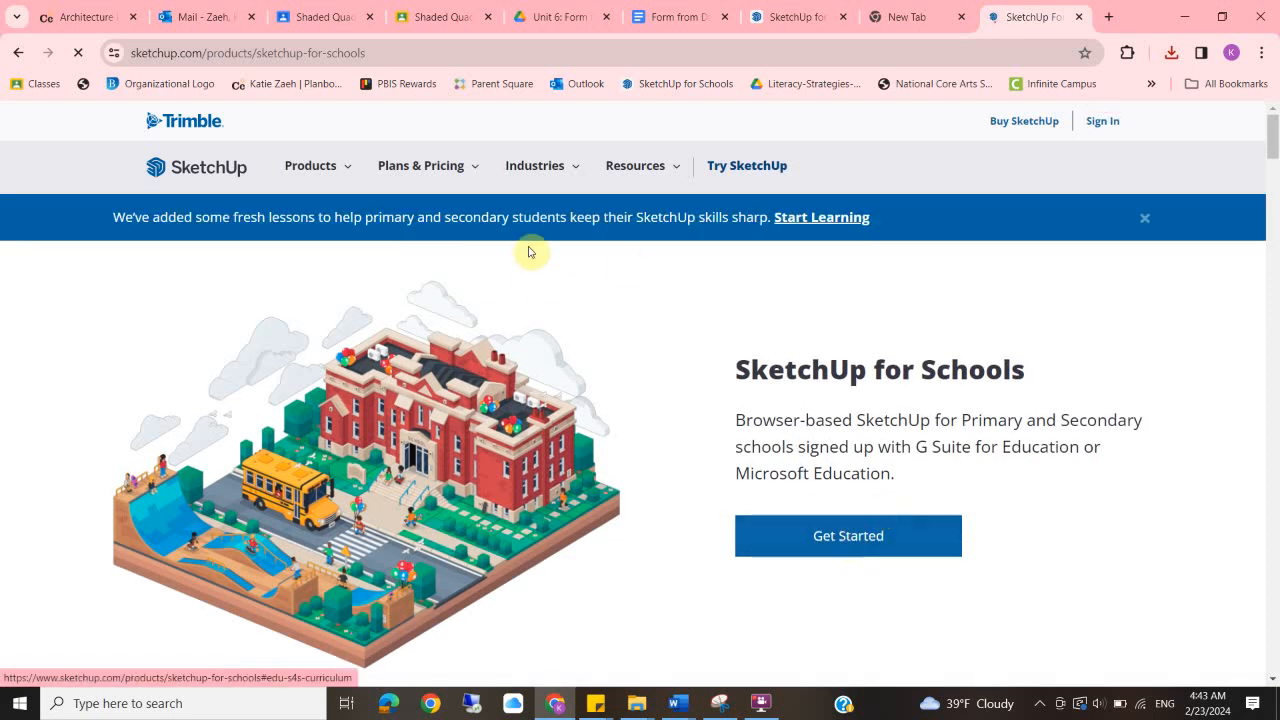
pyautogui.click(461, 423)
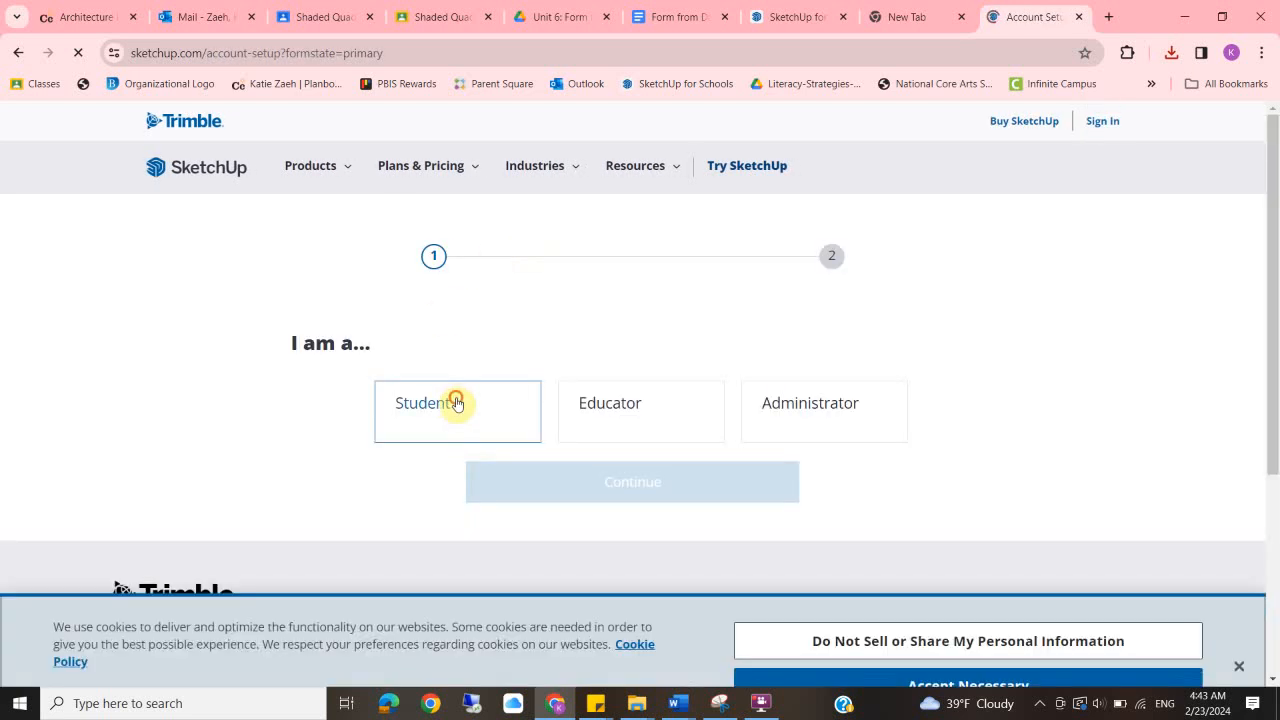
pyautogui.click(643, 492)
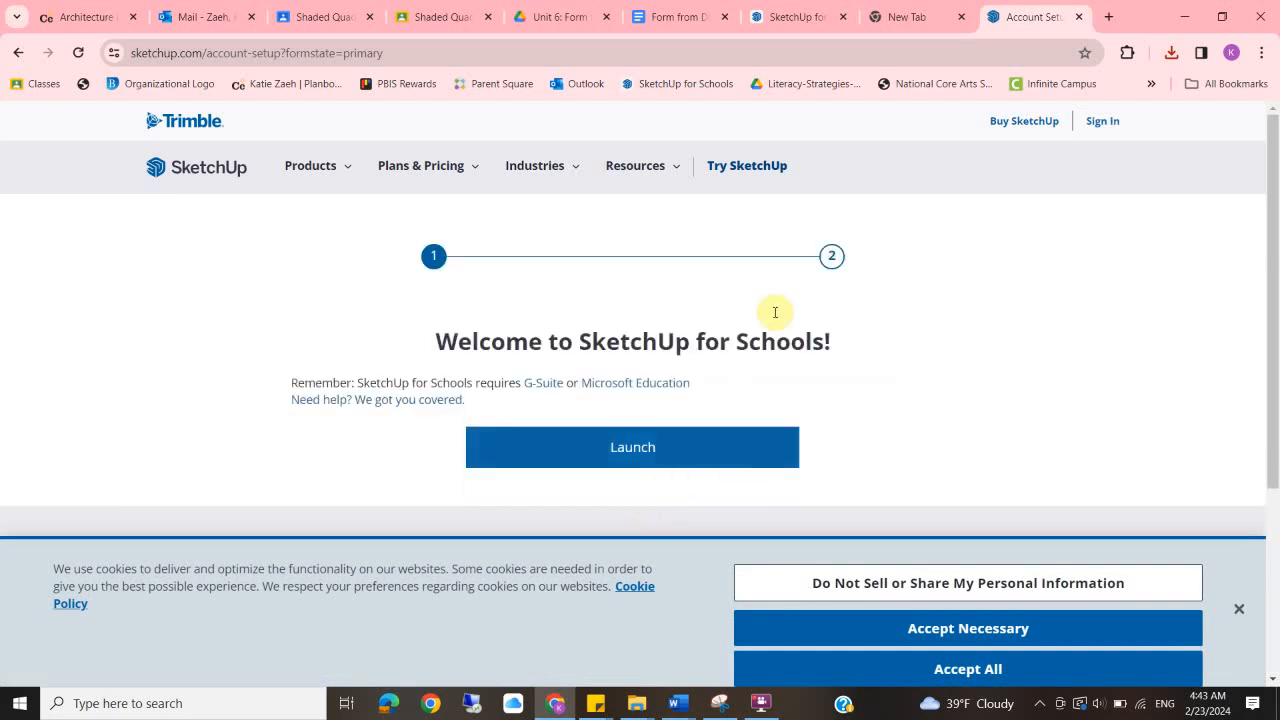
pyautogui.click(663, 457)
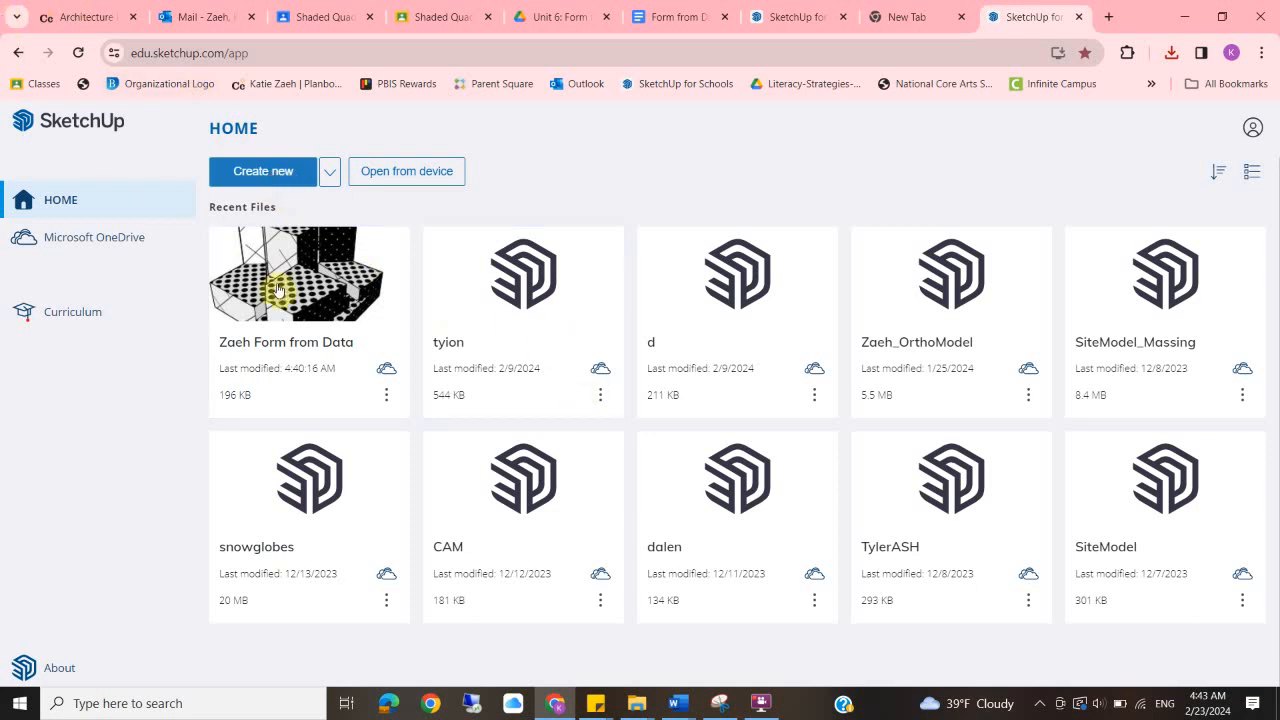
pyautogui.click(254, 168)
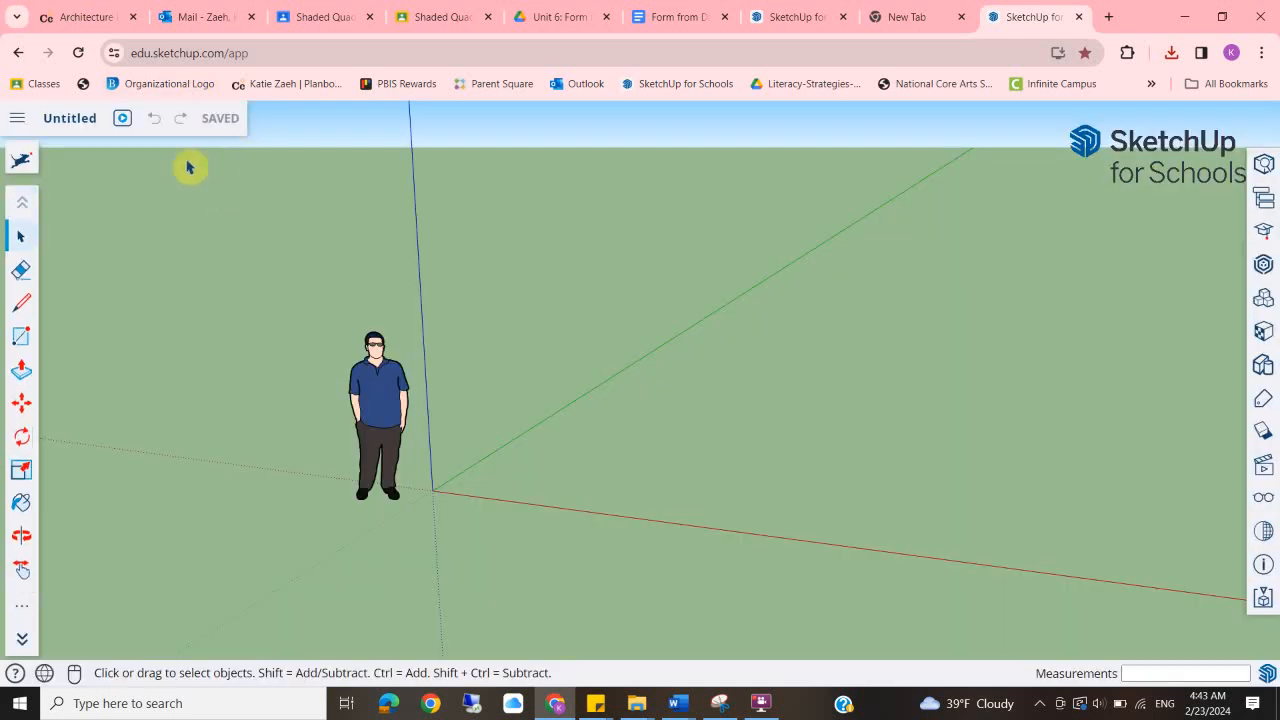
# Save the untitled model to OneDrive, naming it with the owner's surname followed by "Form from Data2".
pyautogui.click(42, 121)
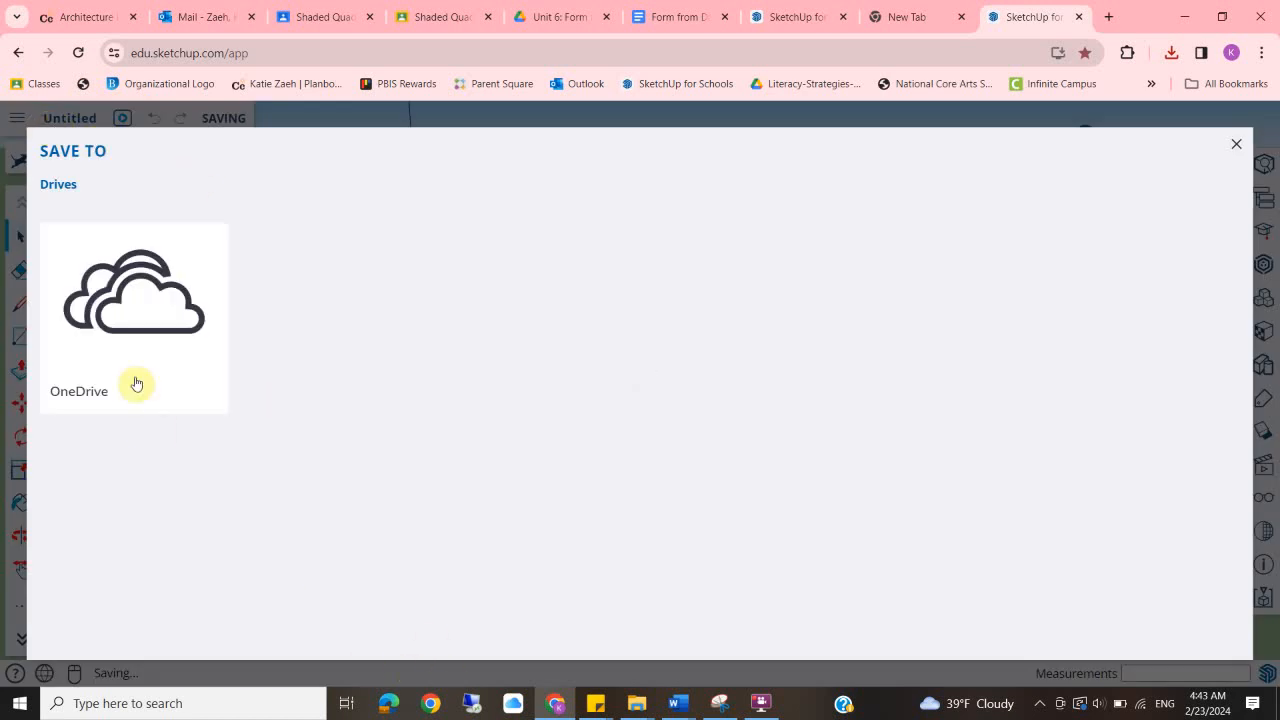
pyautogui.click(139, 320)
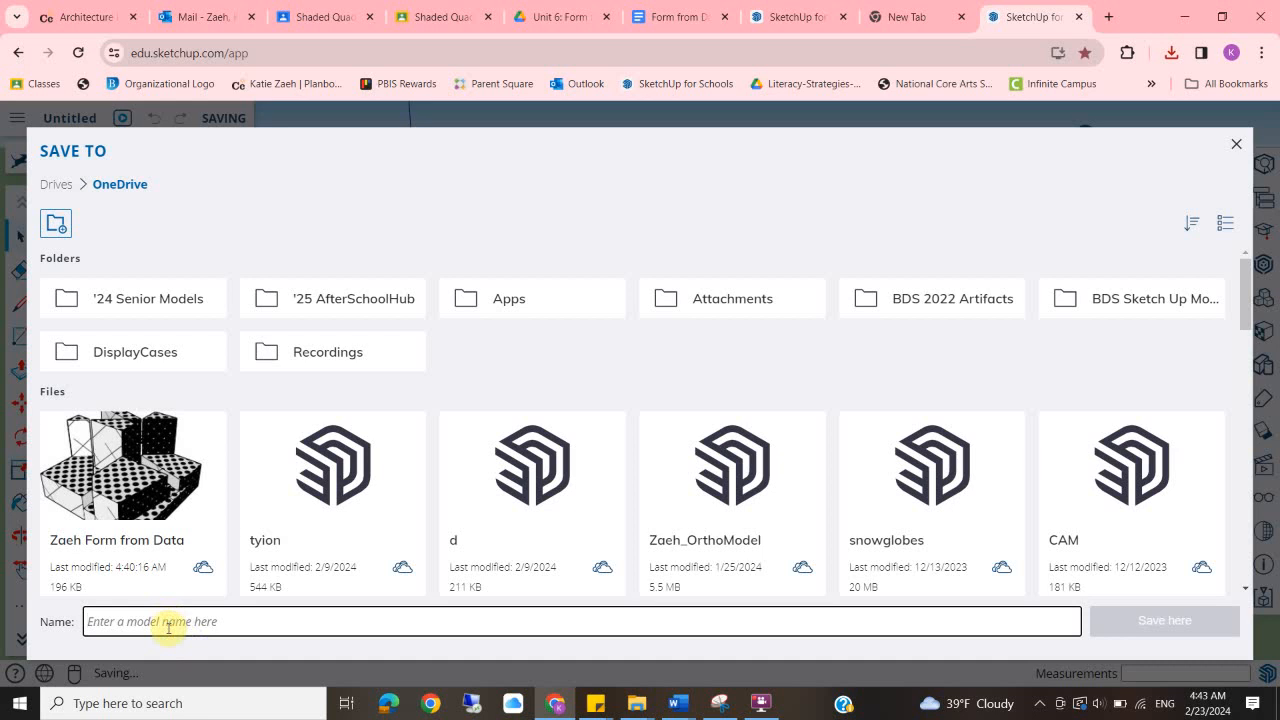
pyautogui.write('Zaeh Form from Data2')
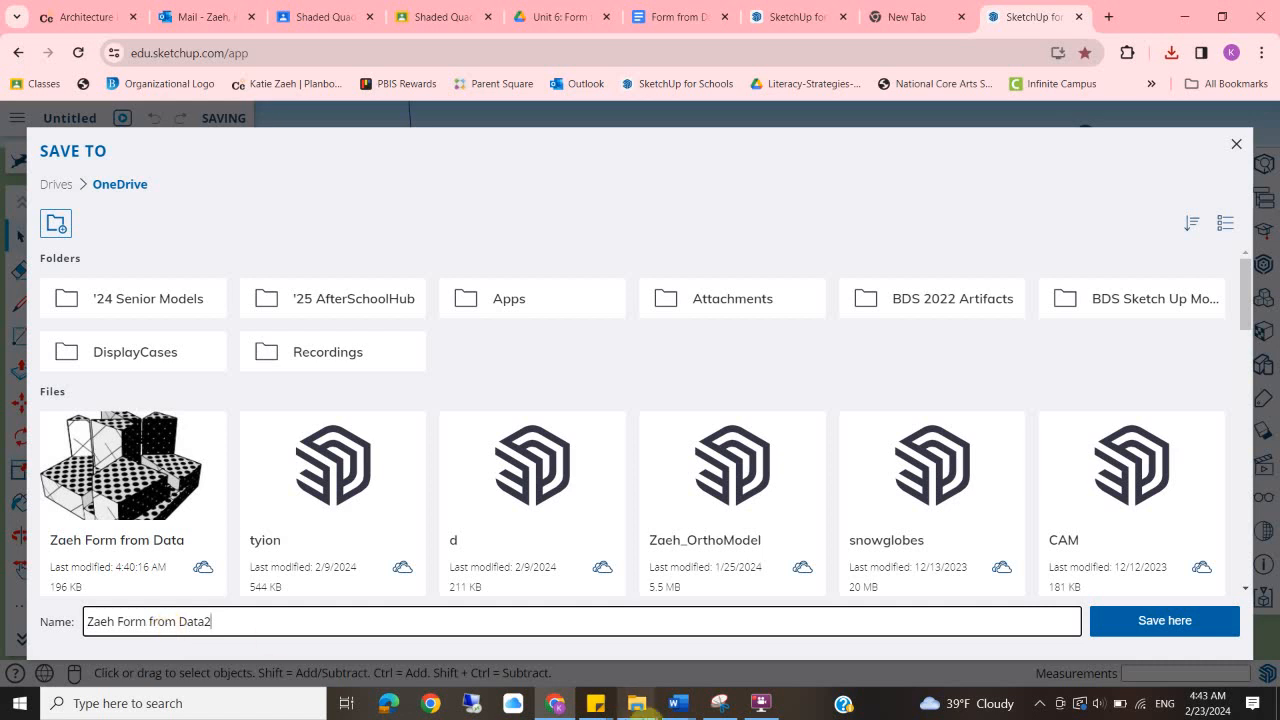
pyautogui.click(1164, 620)
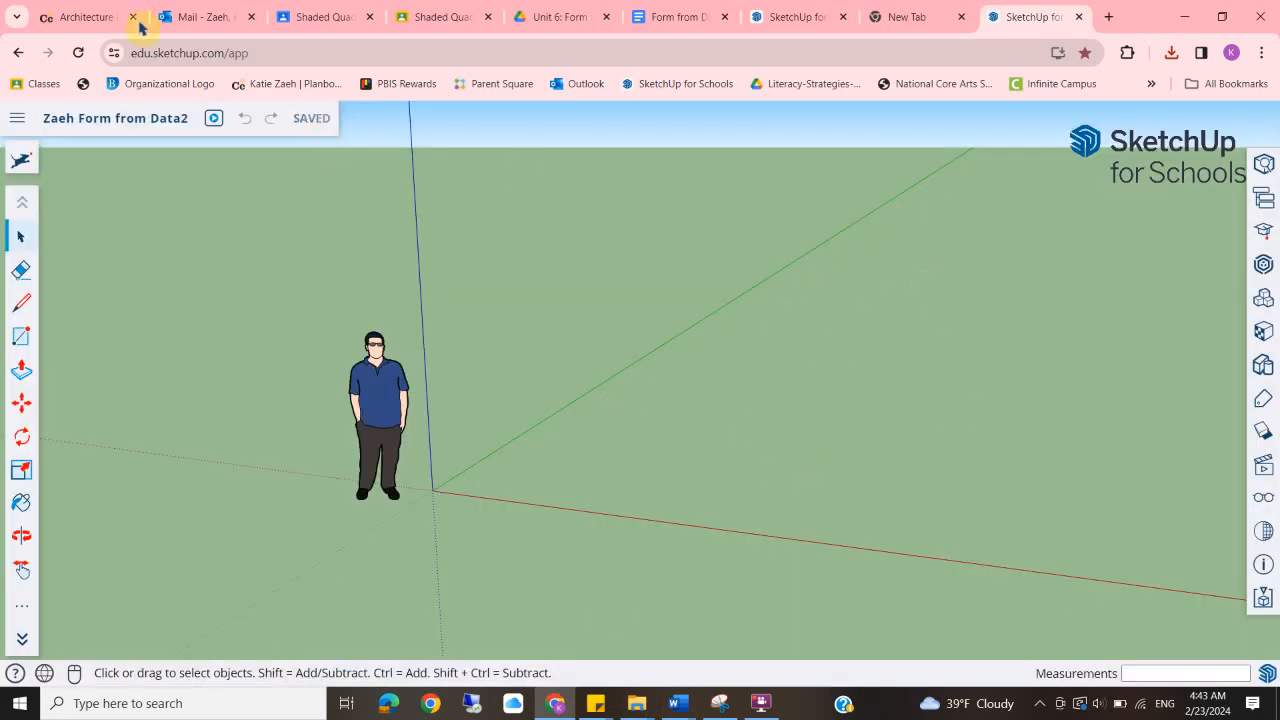
# Import "Shaded Quadrant Diagram (Feb 22, 2024 at 1_38 PM) (1).png" as an image and place it near the origin, about 6 ft wide.
pyautogui.click(19, 120)
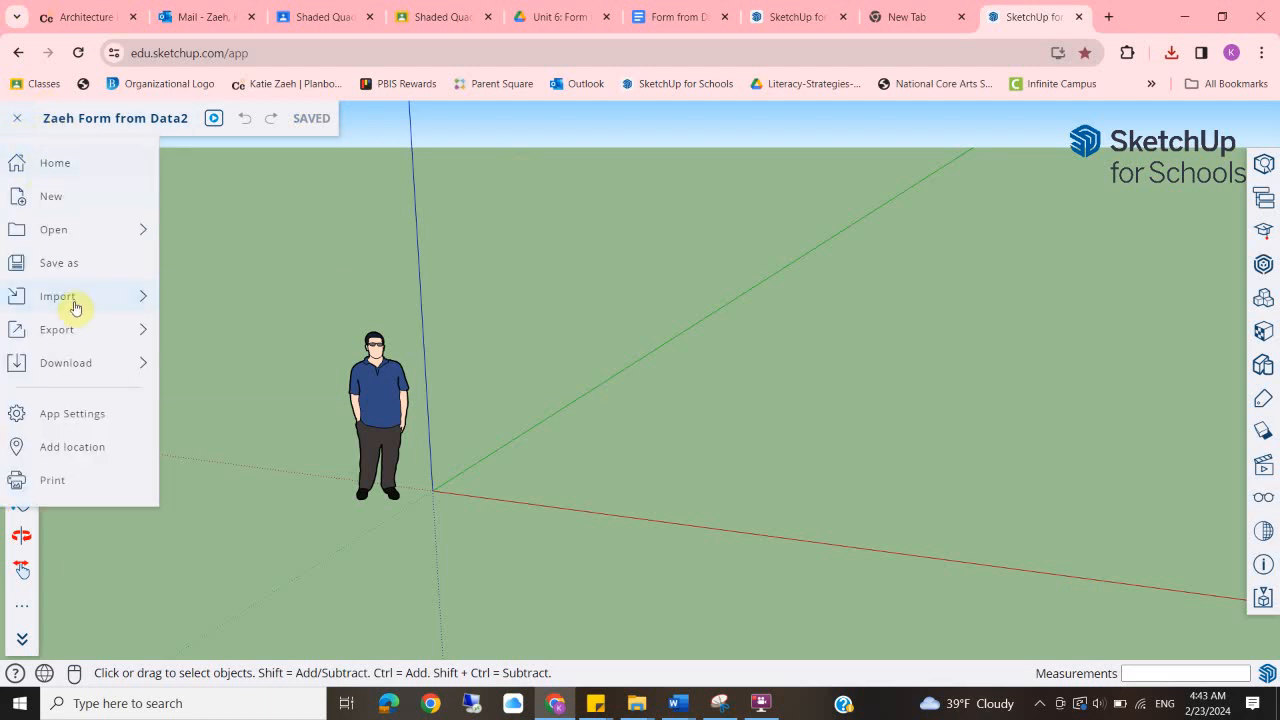
pyautogui.moveTo(85, 308)
pyautogui.click(249, 308)
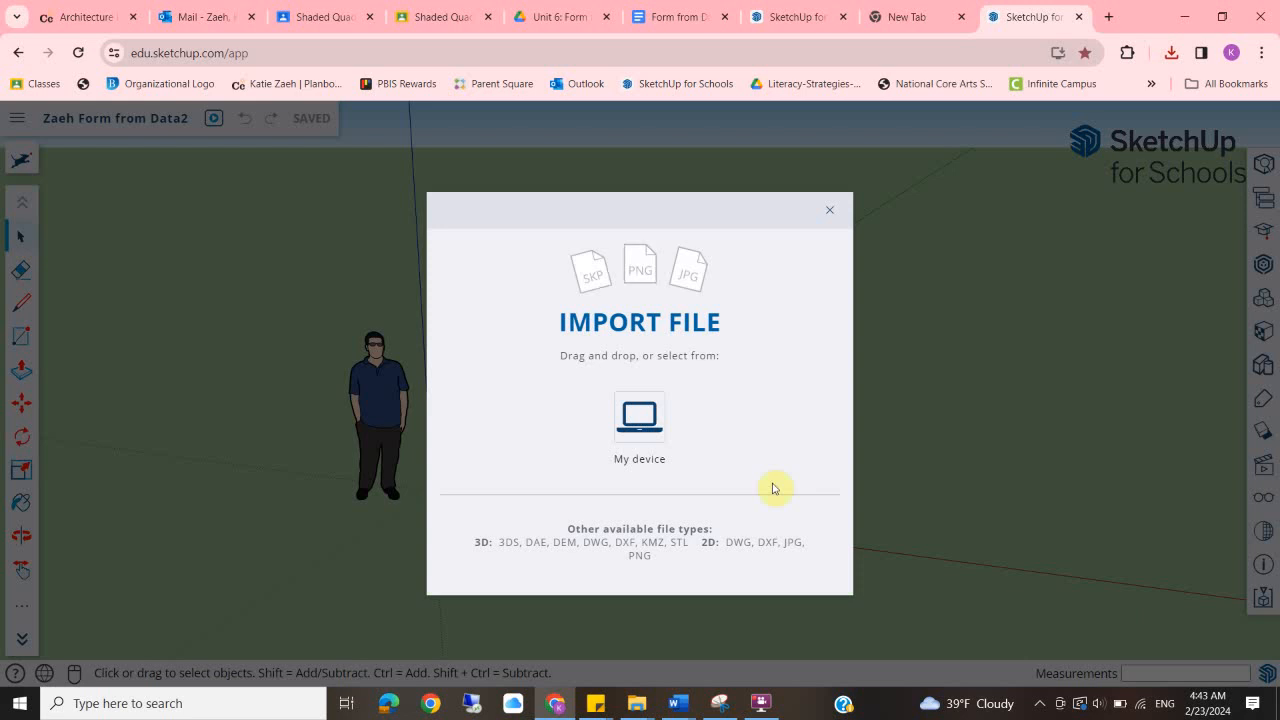
pyautogui.click(640, 418)
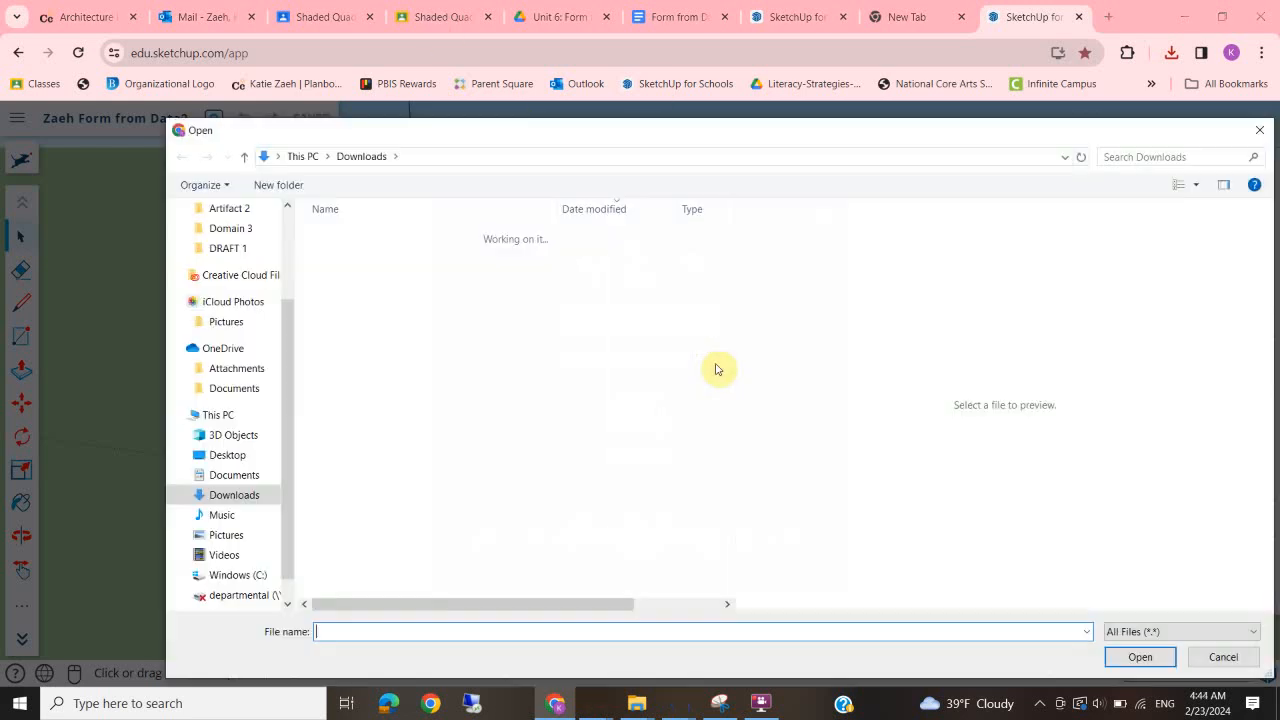
pyautogui.click(386, 254)
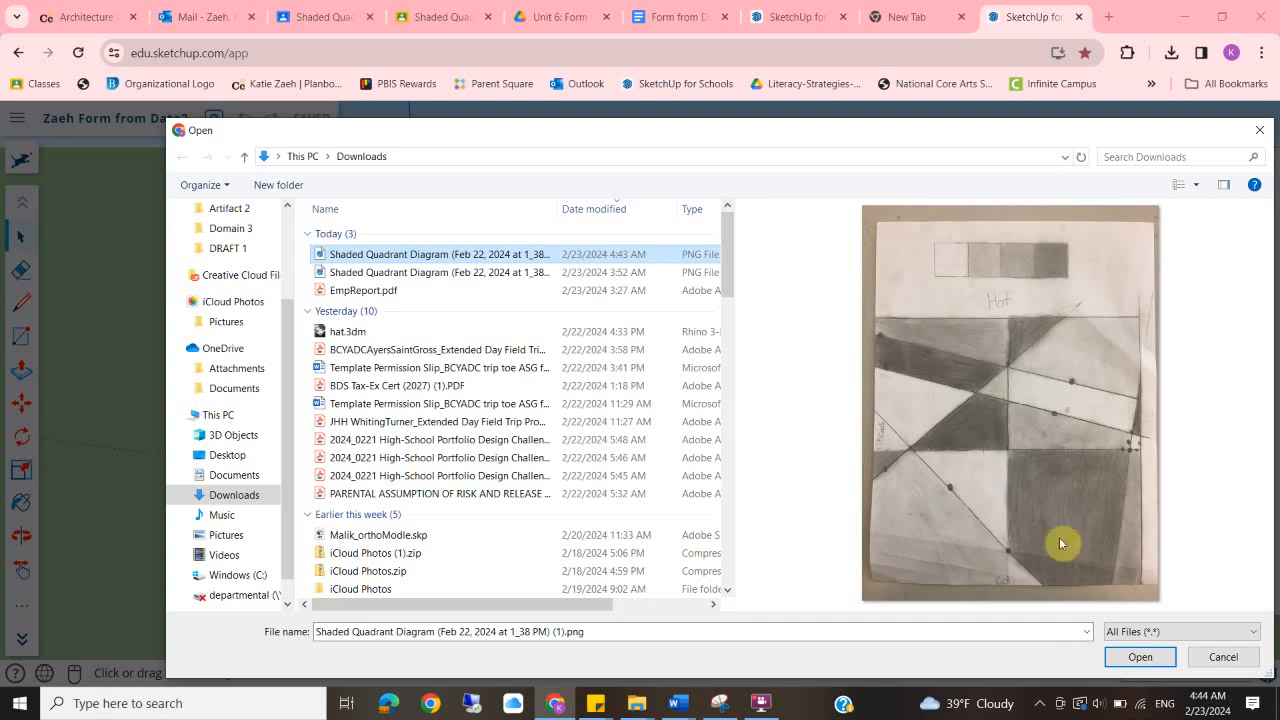
pyautogui.click(1138, 657)
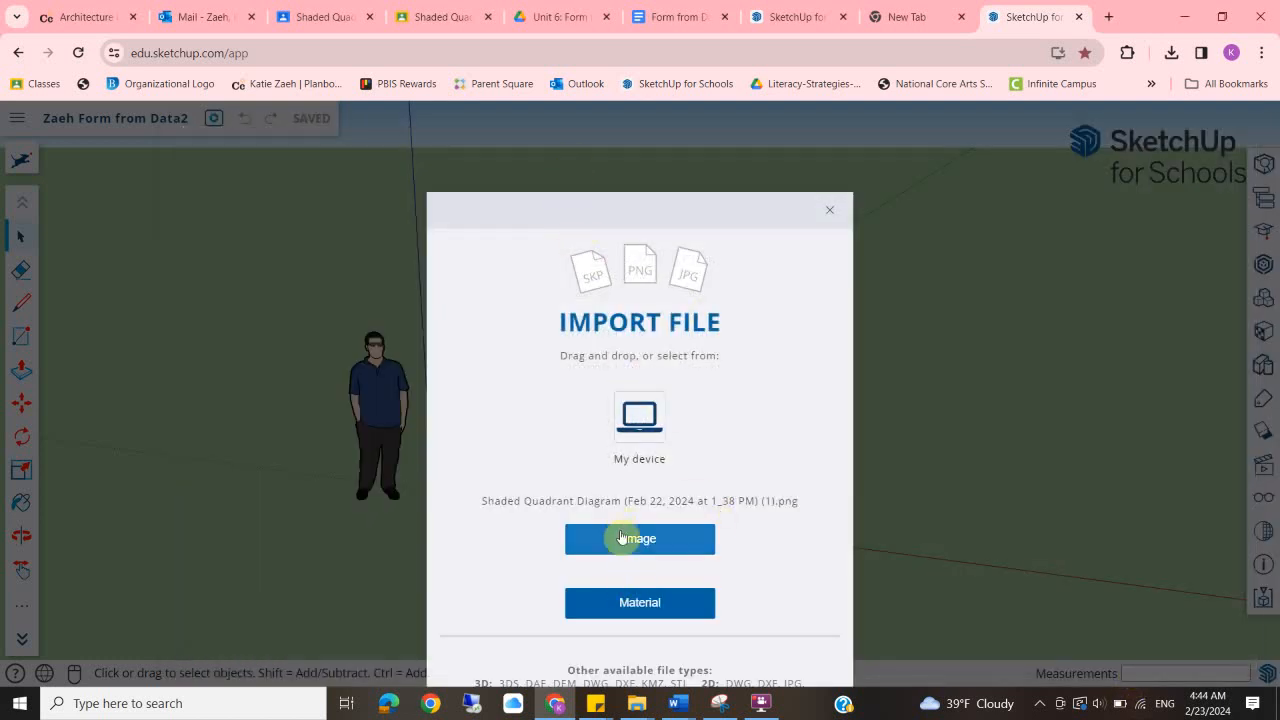
pyautogui.click(621, 539)
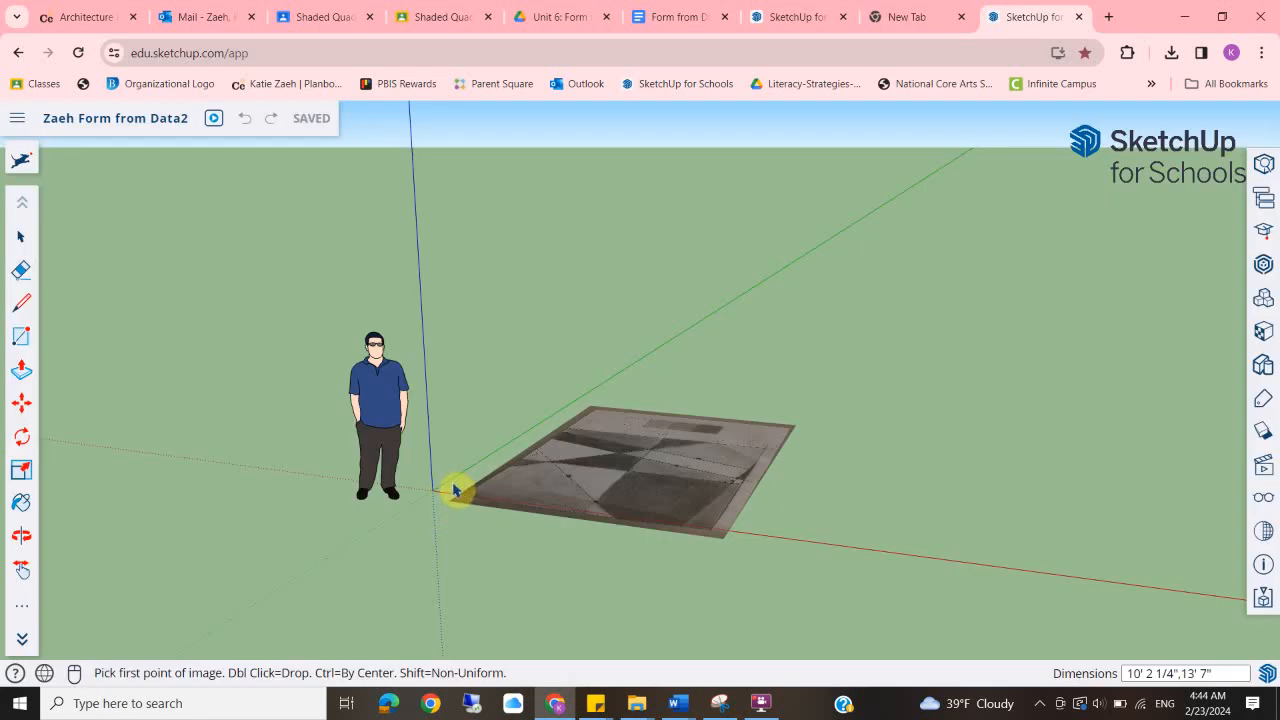
pyautogui.click(454, 487)
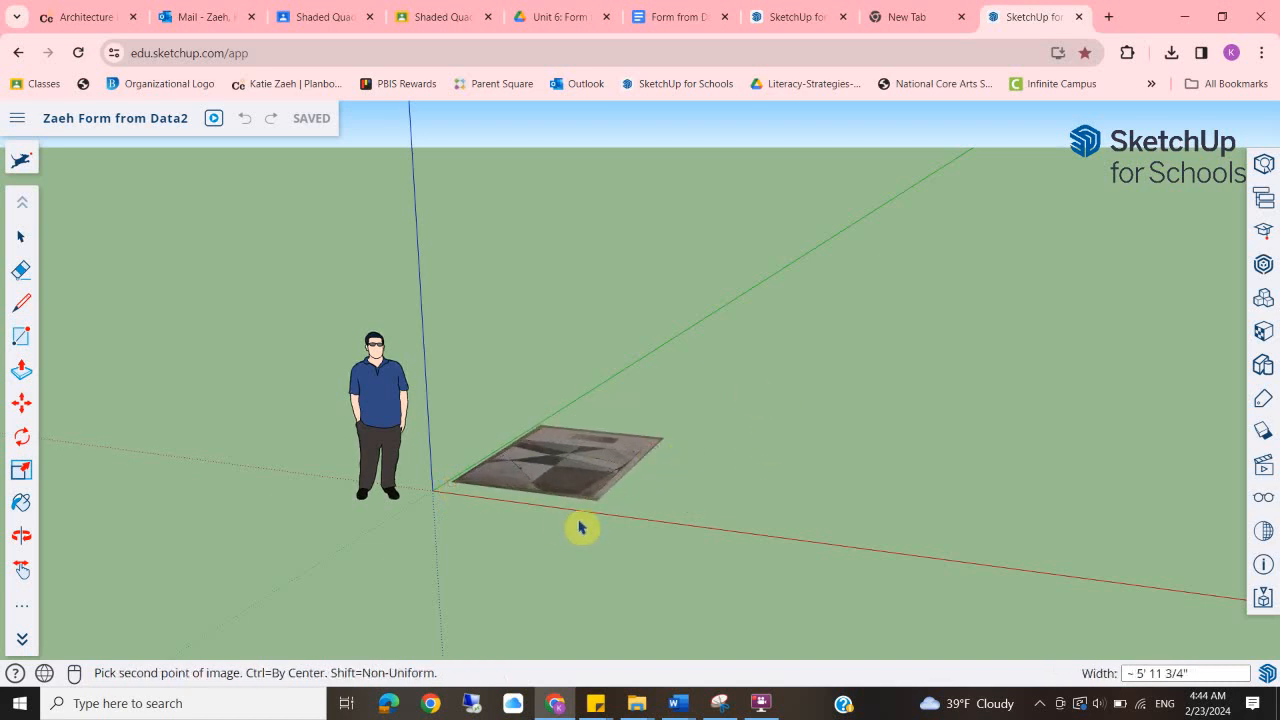
pyautogui.click(555, 438)
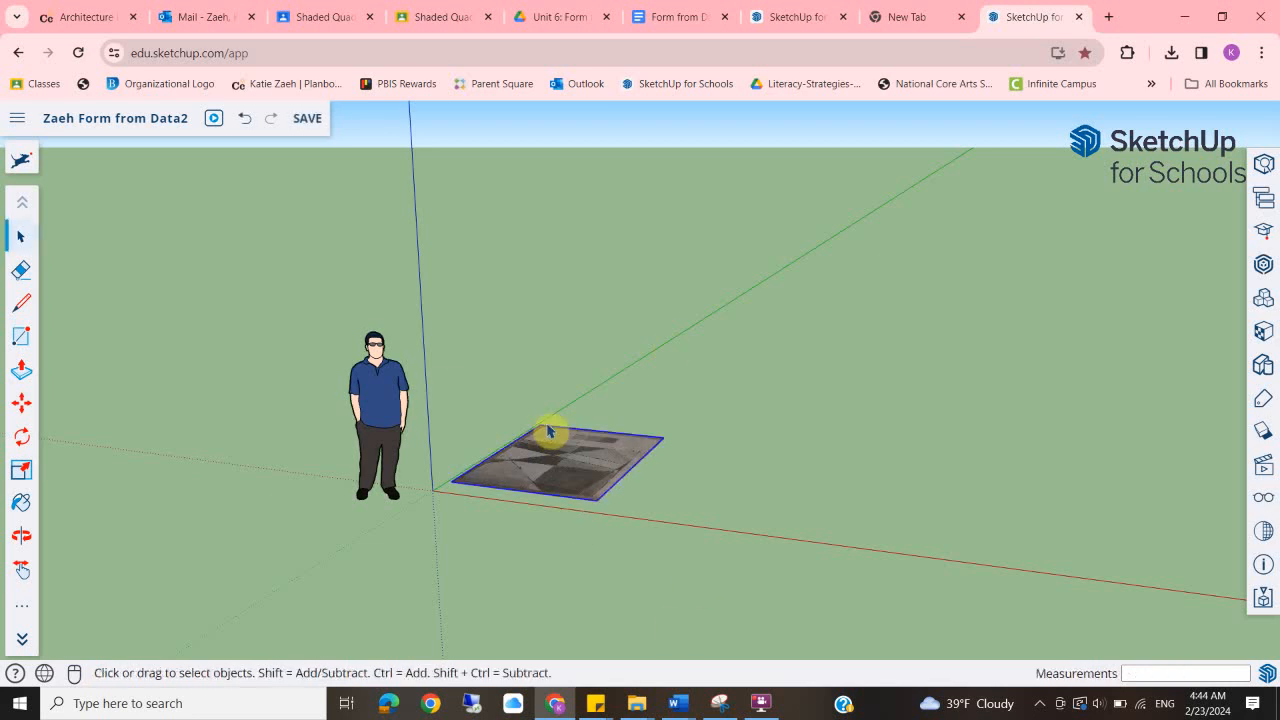
# Delete the default scale figure standing beside the origin.
pyautogui.click(370, 398)
pyautogui.press('Delete')
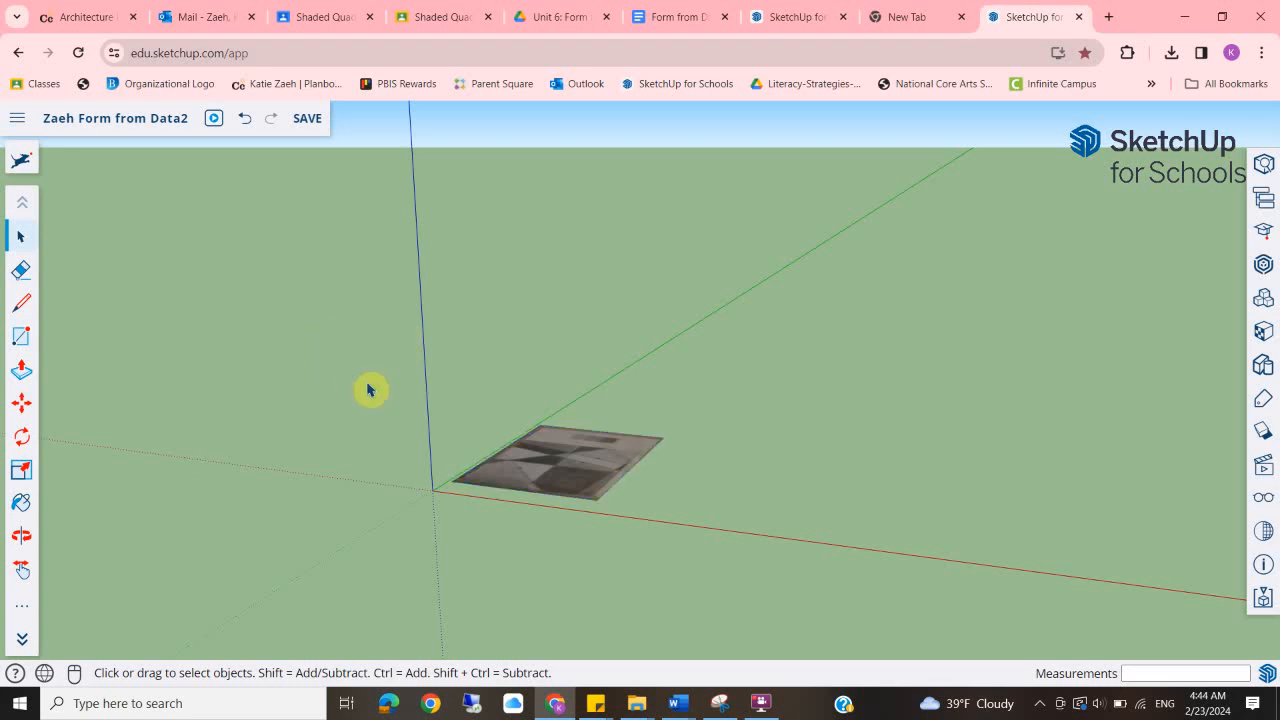
# Examine the imported quadrant diagram from several angles and distances, ending with a close view from above.
pyautogui.press('o')
pyautogui.moveTo(605, 339); pyautogui.dragTo(537, 374)
pyautogui.press('space')
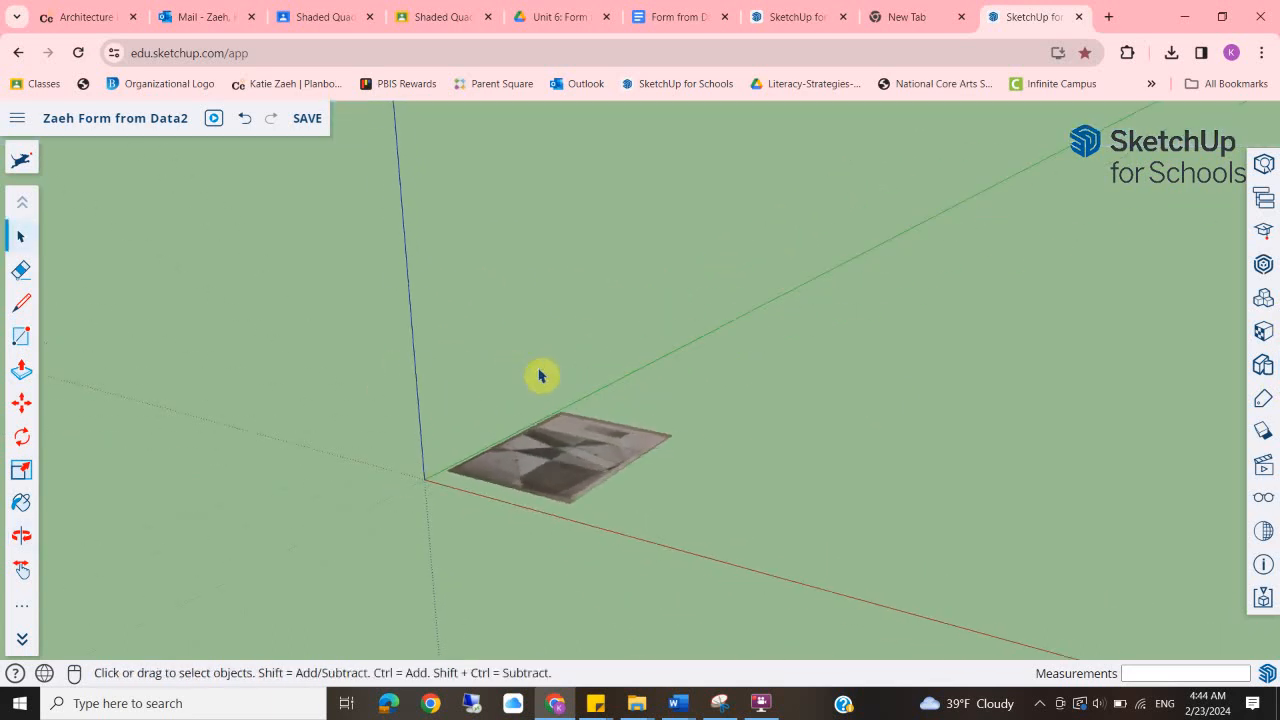
pyautogui.press('o')
pyautogui.moveTo(474, 337); pyautogui.dragTo(576, 470)
pyautogui.press('space')
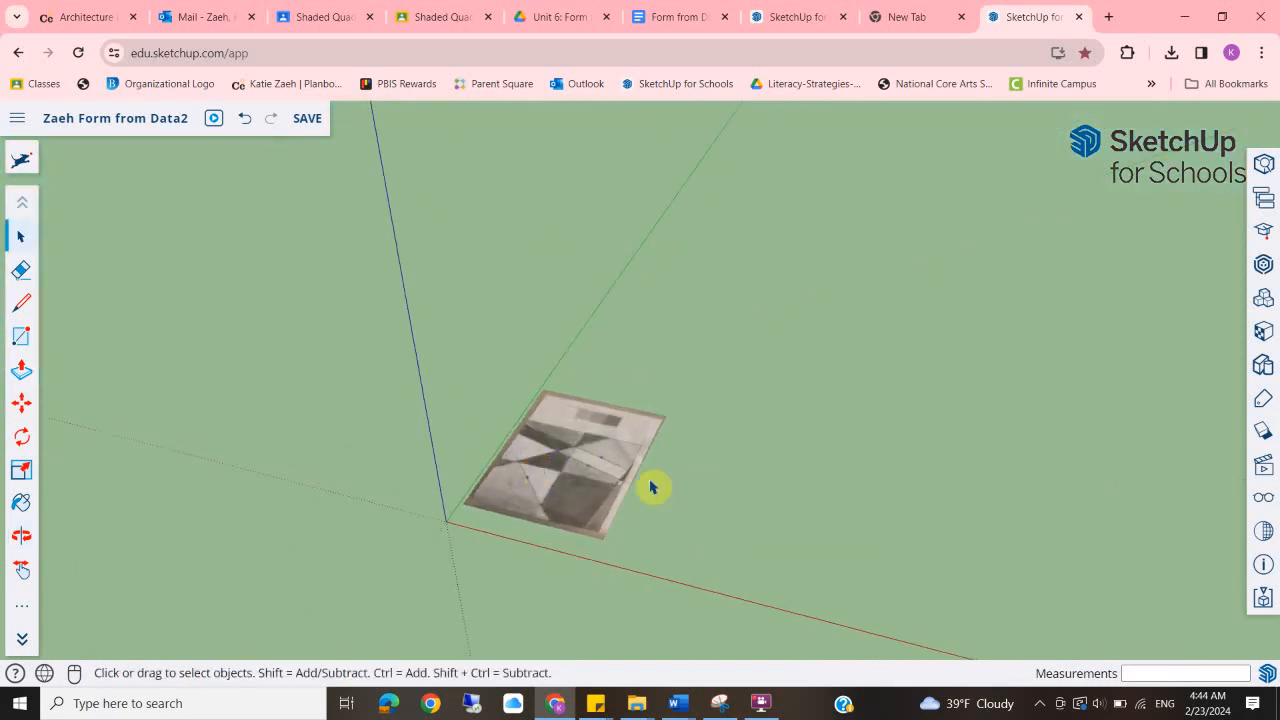
pyautogui.press('o')
pyautogui.moveTo(674, 486); pyautogui.dragTo(853, 430)
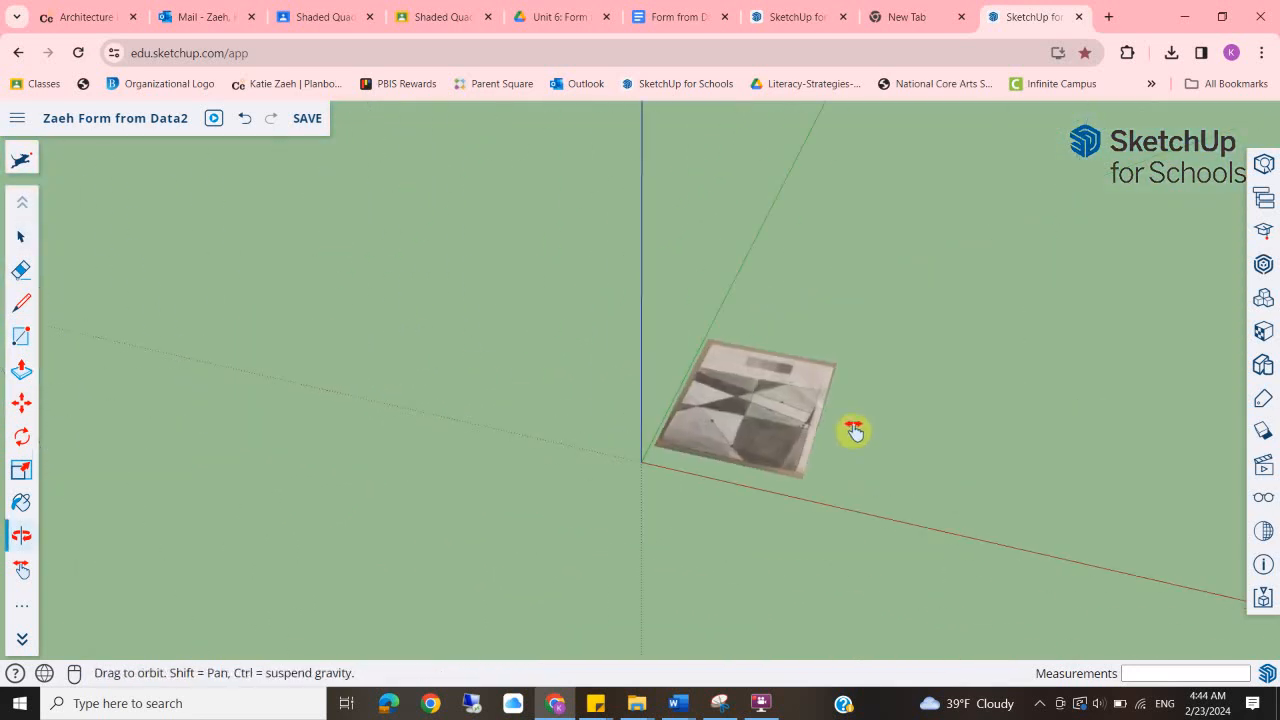
pyautogui.keyDown('shift'); pyautogui.moveTo(853, 430); pyautogui.dragTo(543, 434, button='middle'); pyautogui.keyUp('shift')
pyautogui.scroll(5, 445, 417)
pyautogui.scroll(-6, 446, 416)
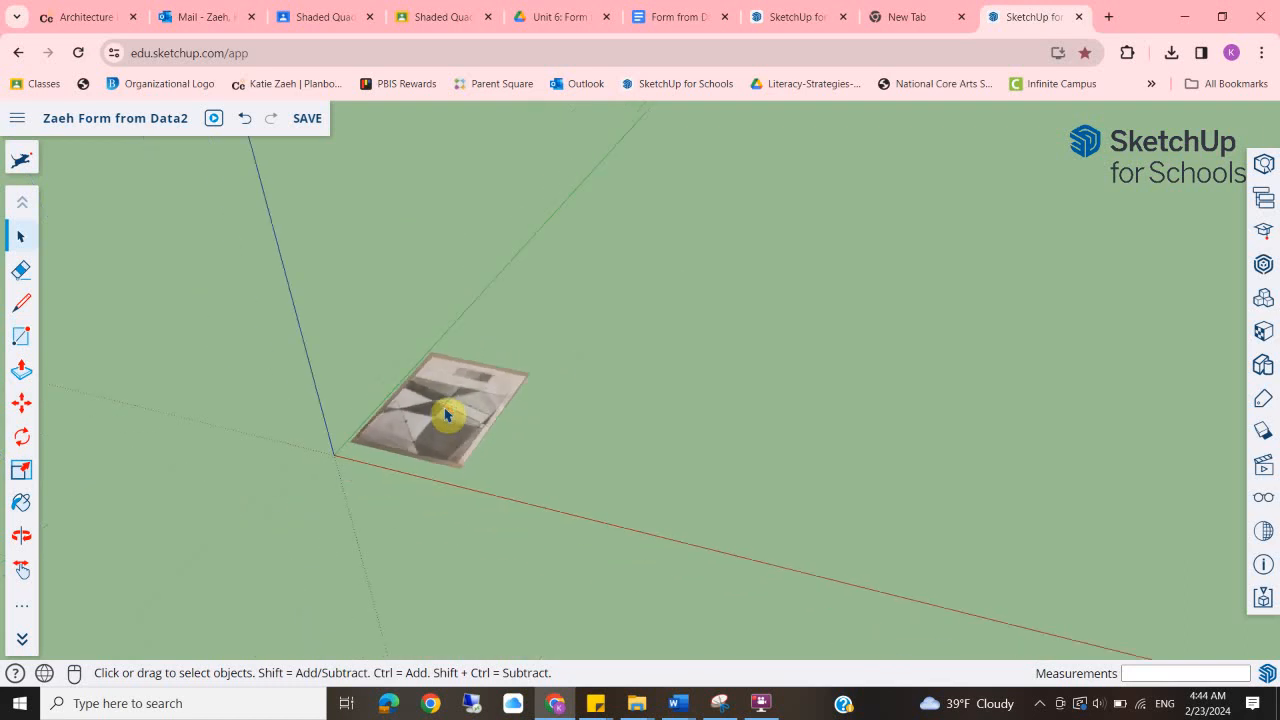
pyautogui.scroll(4, 446, 415)
pyautogui.scroll(-3, 445, 412)
pyautogui.scroll(5, 444, 410)
pyautogui.scroll(-4, 443, 405)
pyautogui.moveTo(443, 405); pyautogui.dragTo(745, 385, button='middle')
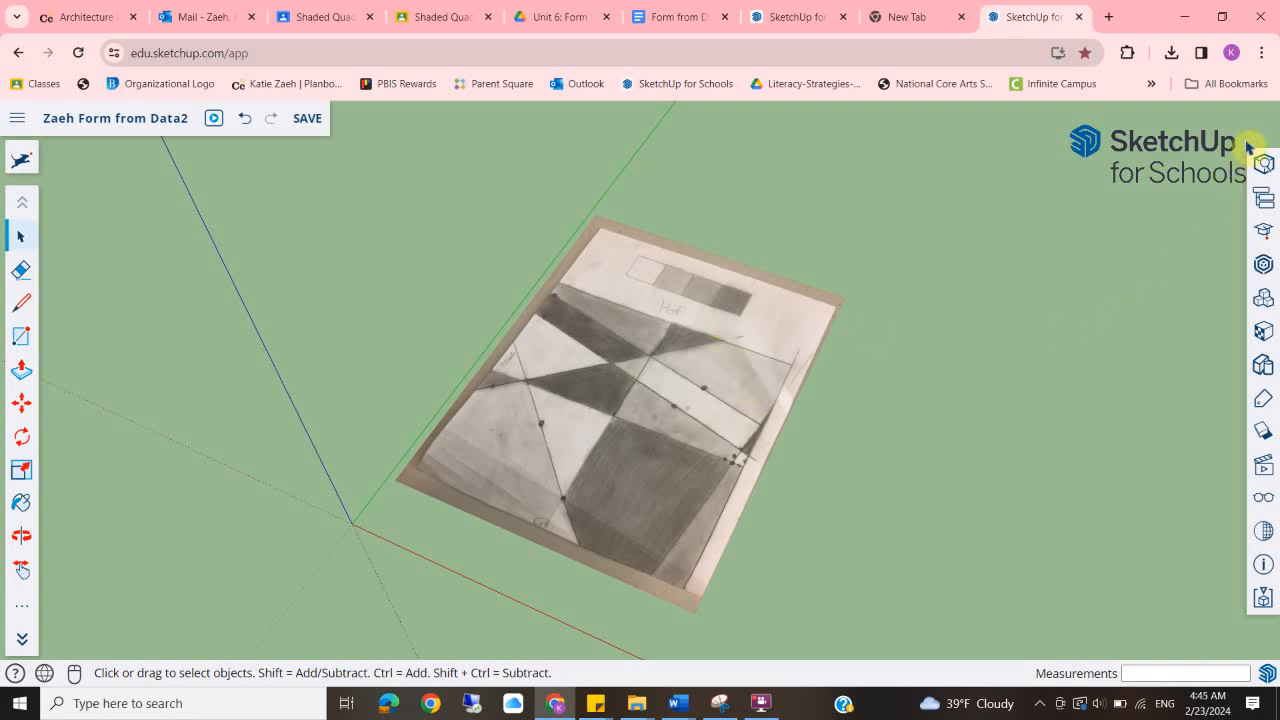
# Apply the X-ray style from the Default Styles collection to the model.
pyautogui.click(1264, 362)
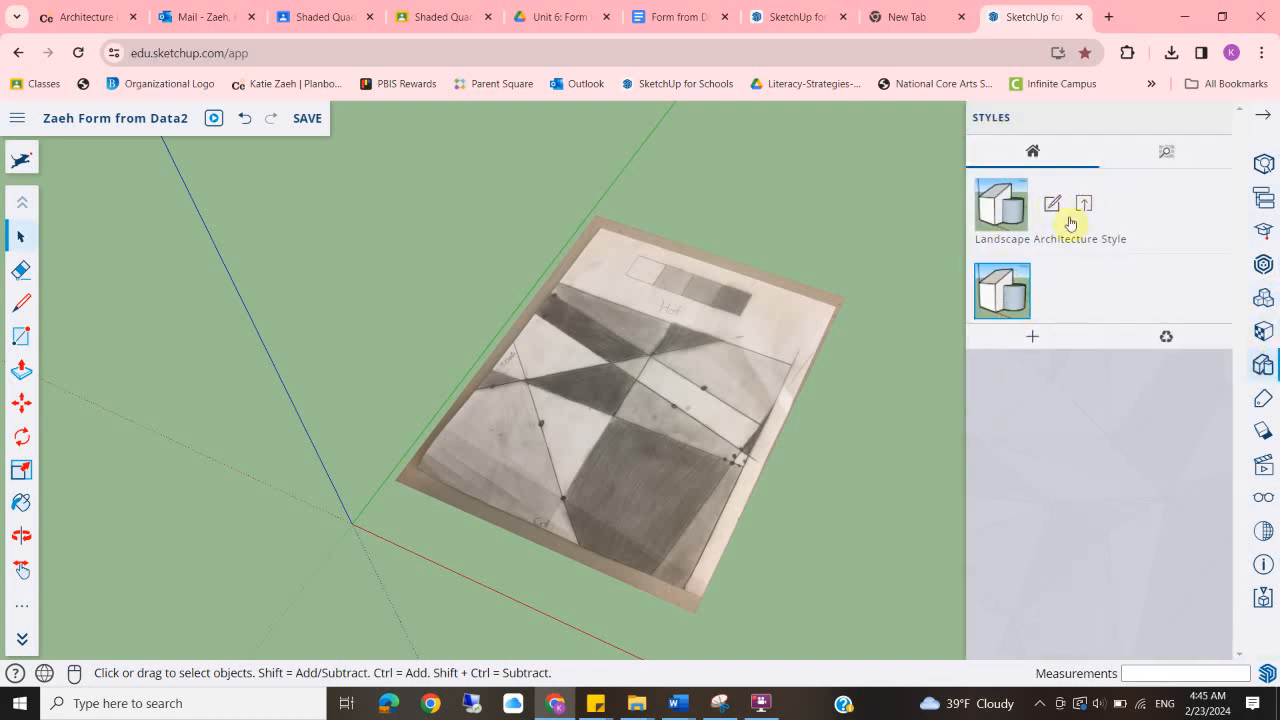
pyautogui.click(1168, 153)
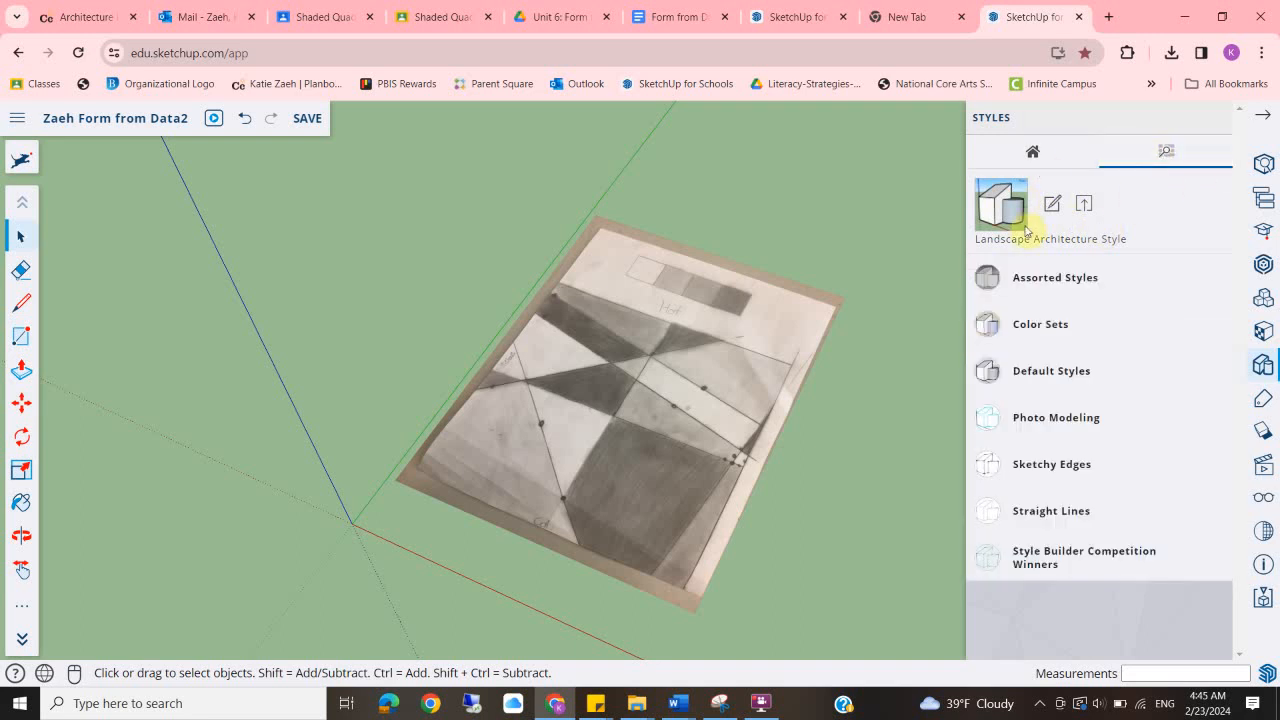
pyautogui.click(1055, 370)
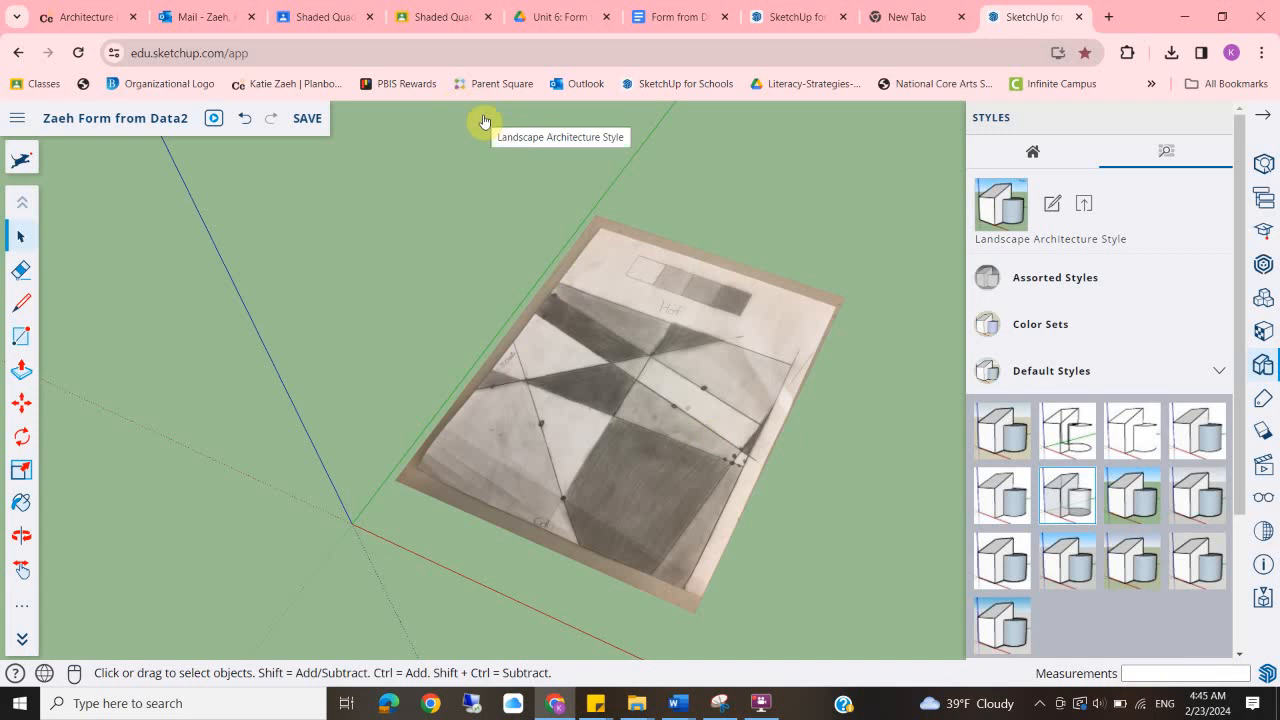
pyautogui.click(1072, 506)
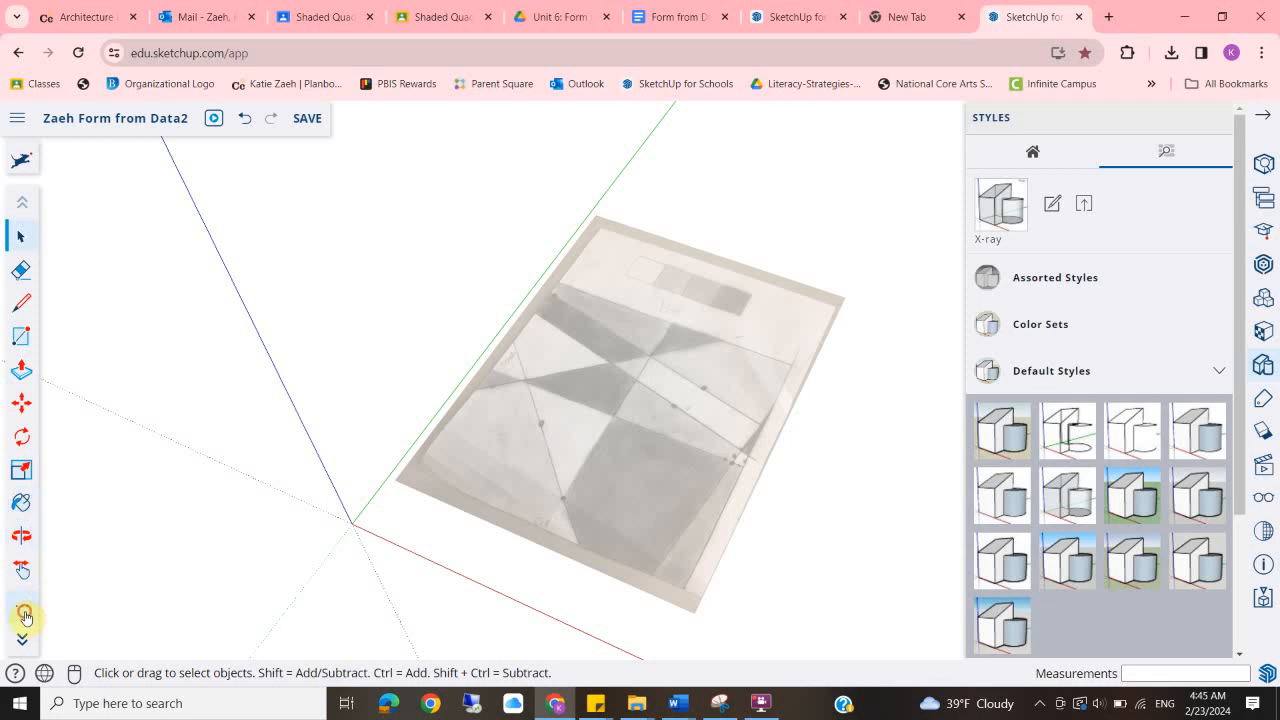
# Rescale the whole model with Tape Measure so the diagram's lower border, measured between its two corners, is 8 inches long.
pyautogui.click(24, 614)
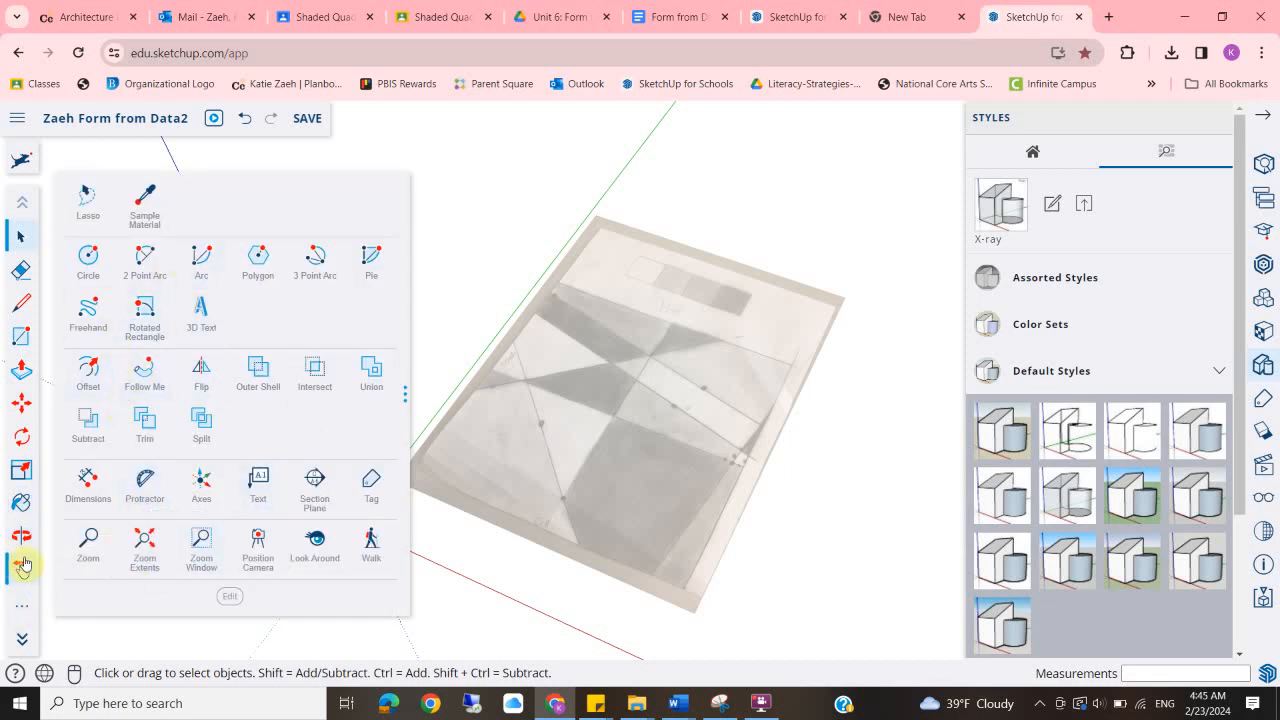
pyautogui.click(21, 641)
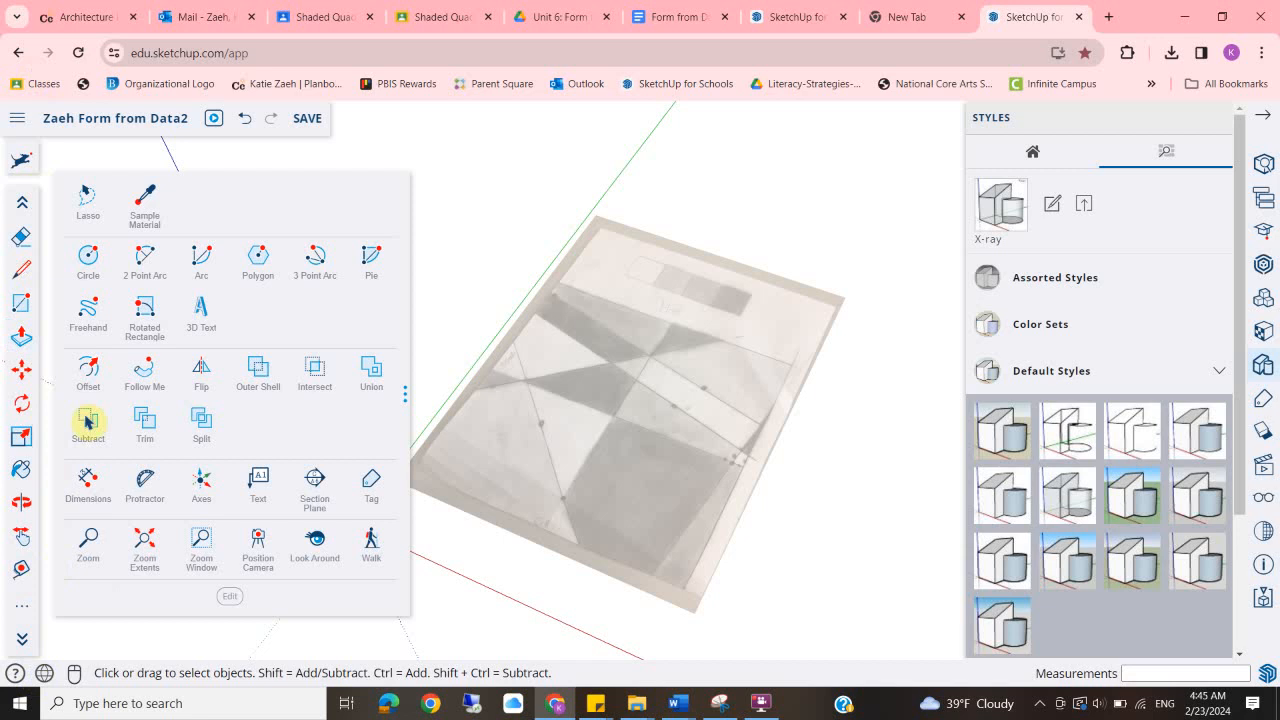
pyautogui.click(21, 571)
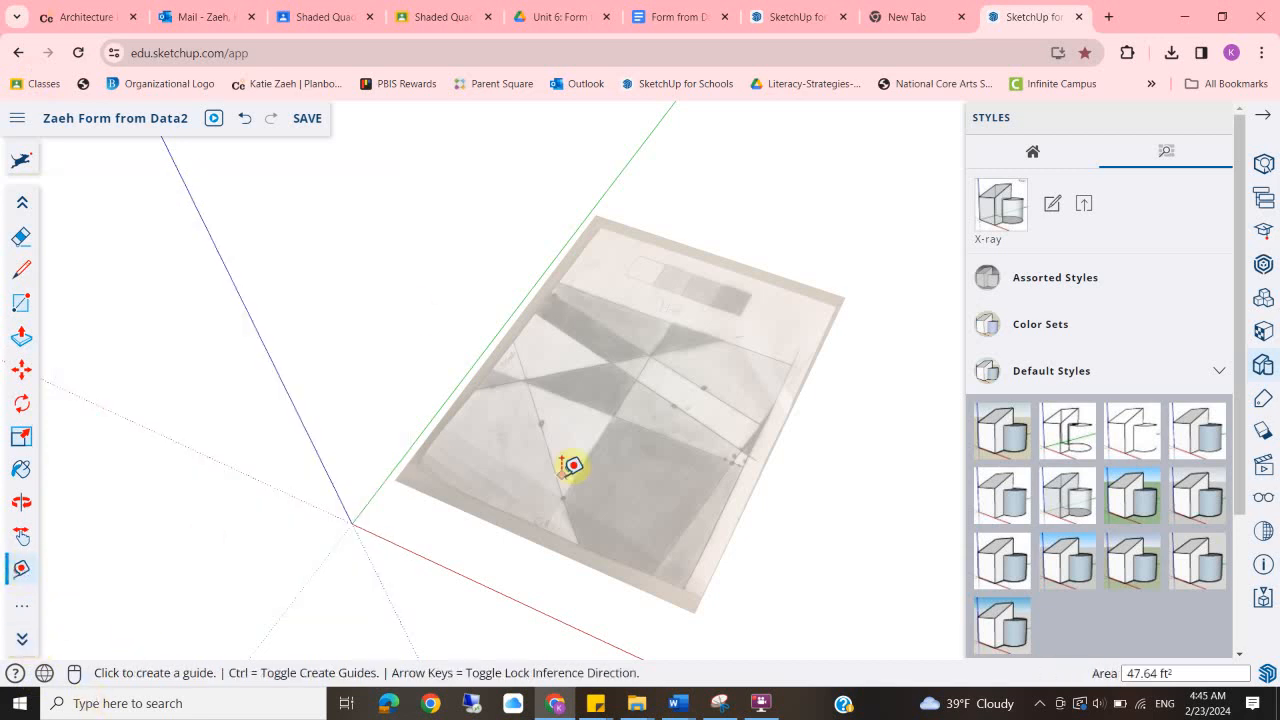
pyautogui.click(417, 466)
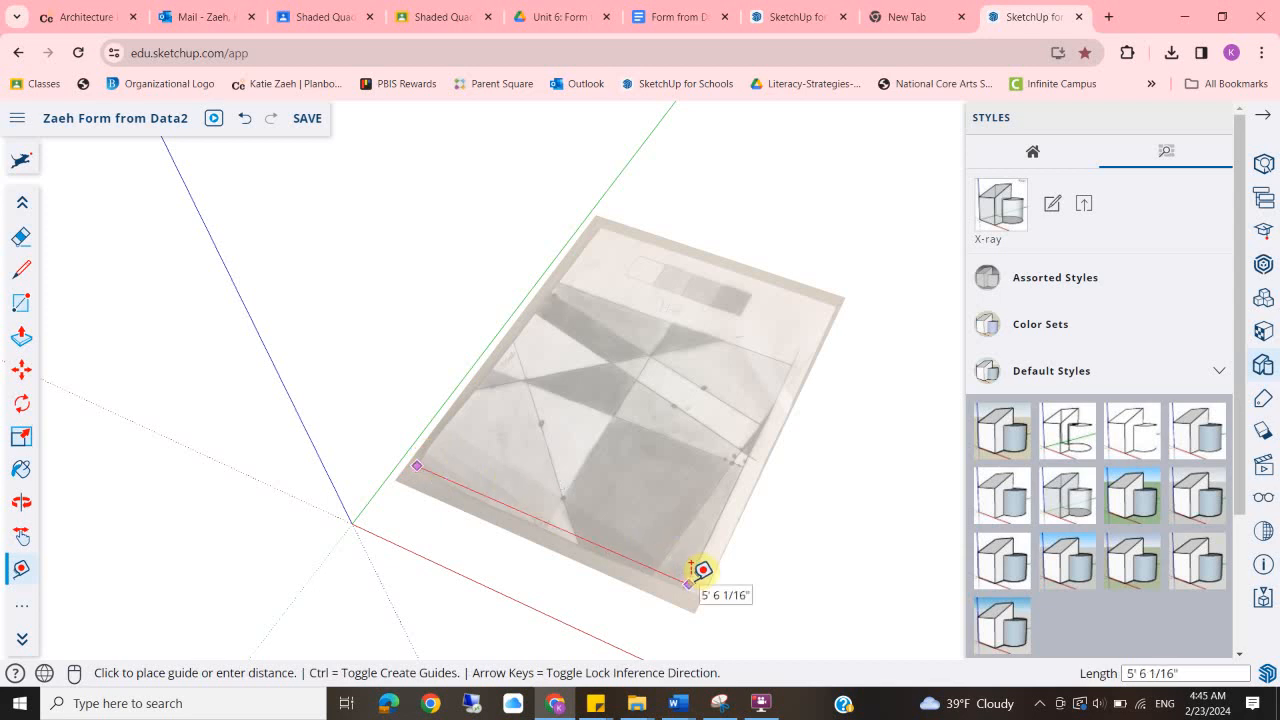
pyautogui.click(689, 582)
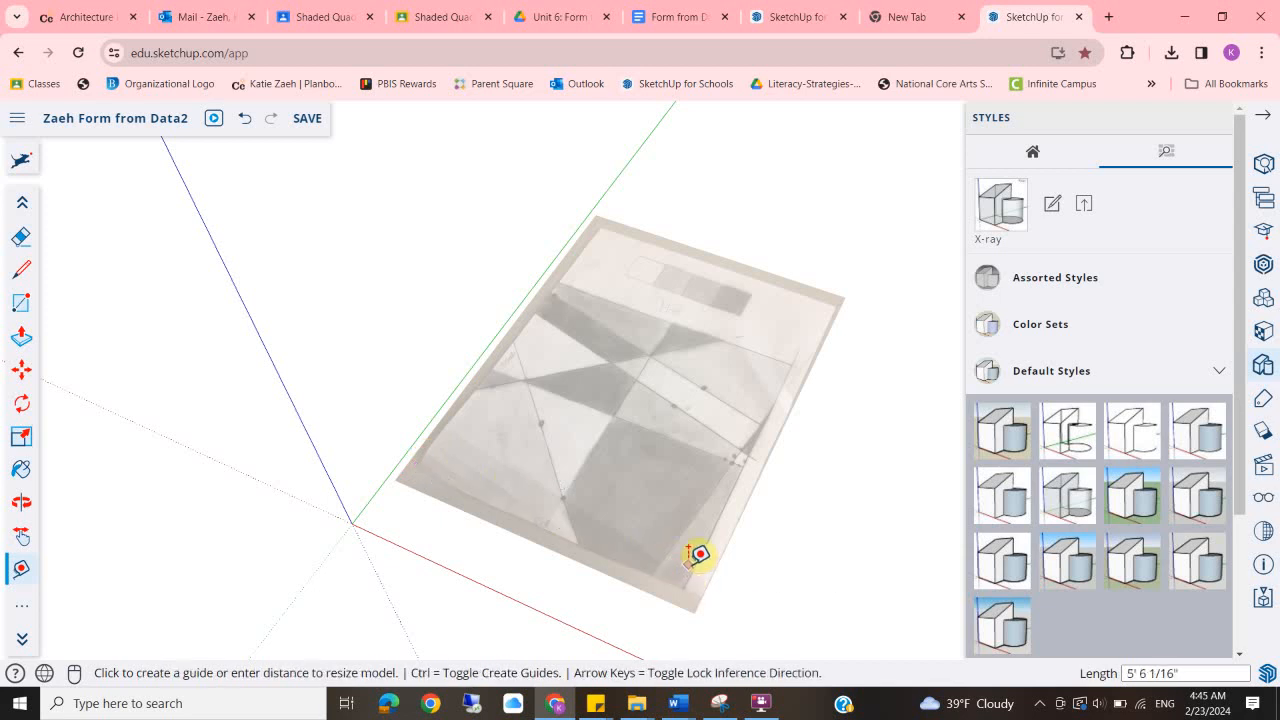
pyautogui.write('8')
pyautogui.press('Return')
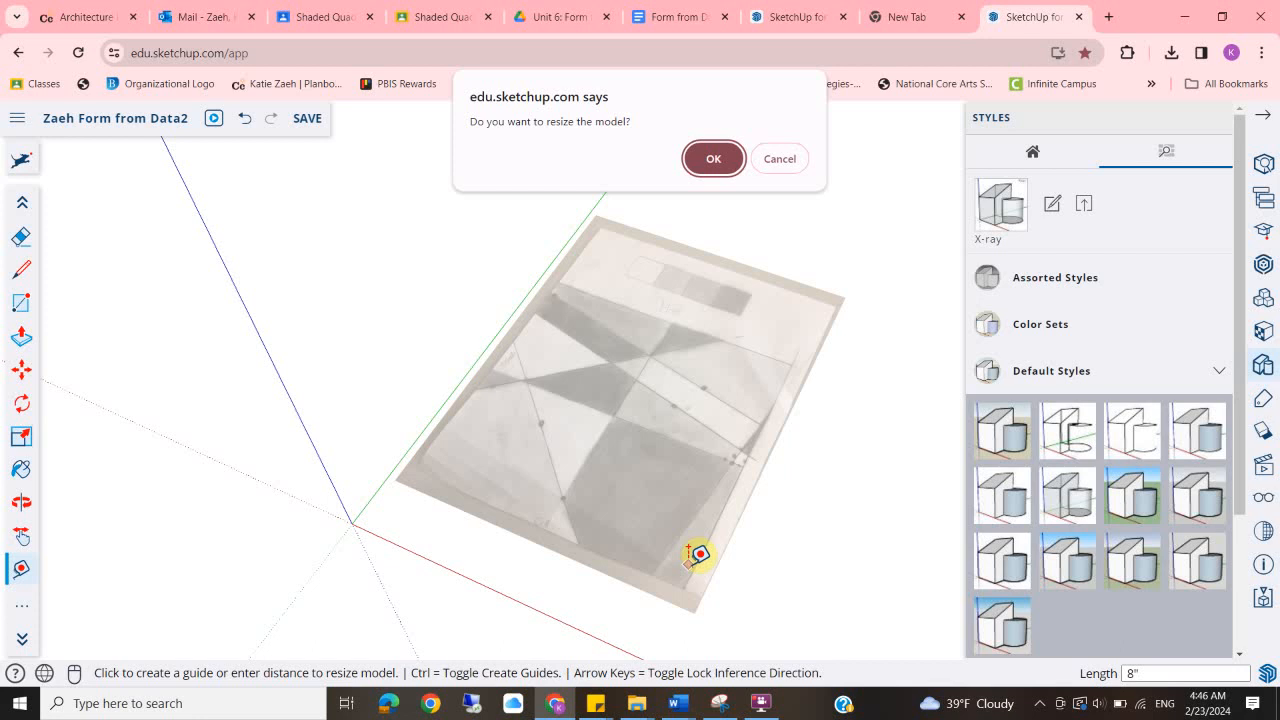
pyautogui.press('Return')
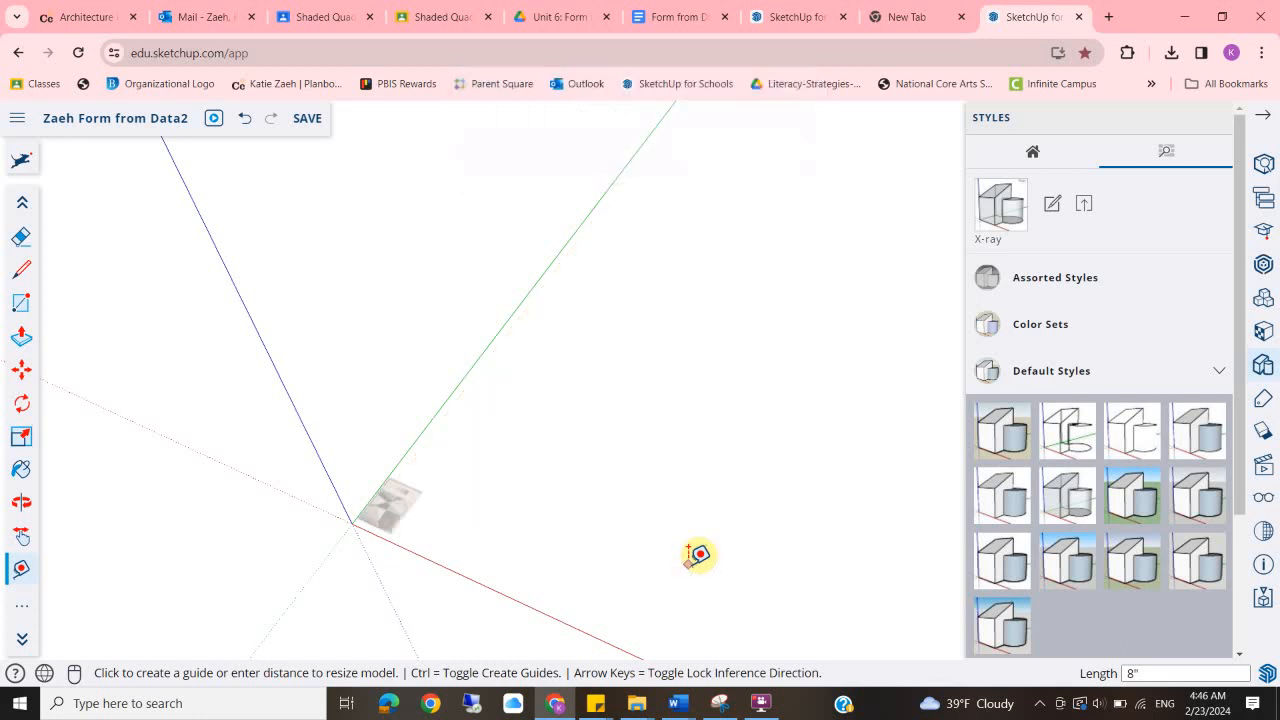
# Draw a rectangle about 7 13/16" by 7 13/16" over the outer border of the quadrant diagram.
pyautogui.scroll(10, 394, 480)
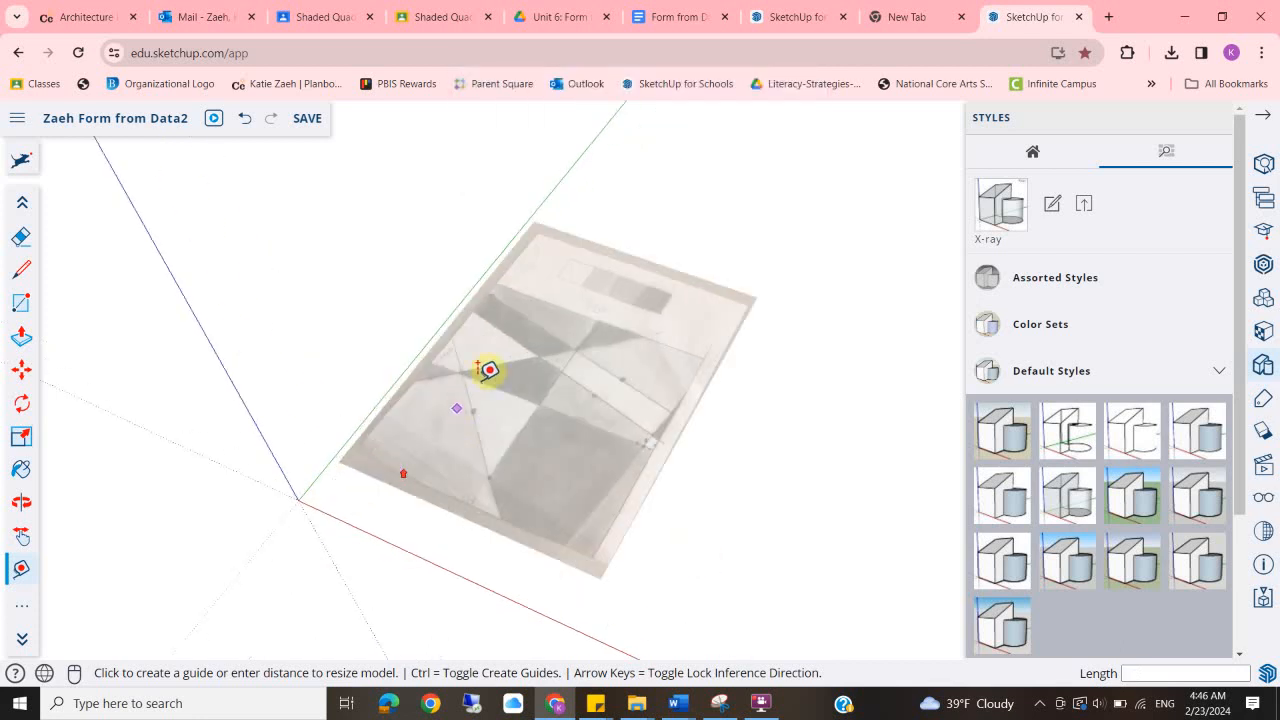
pyautogui.scroll(-5, 645, 265)
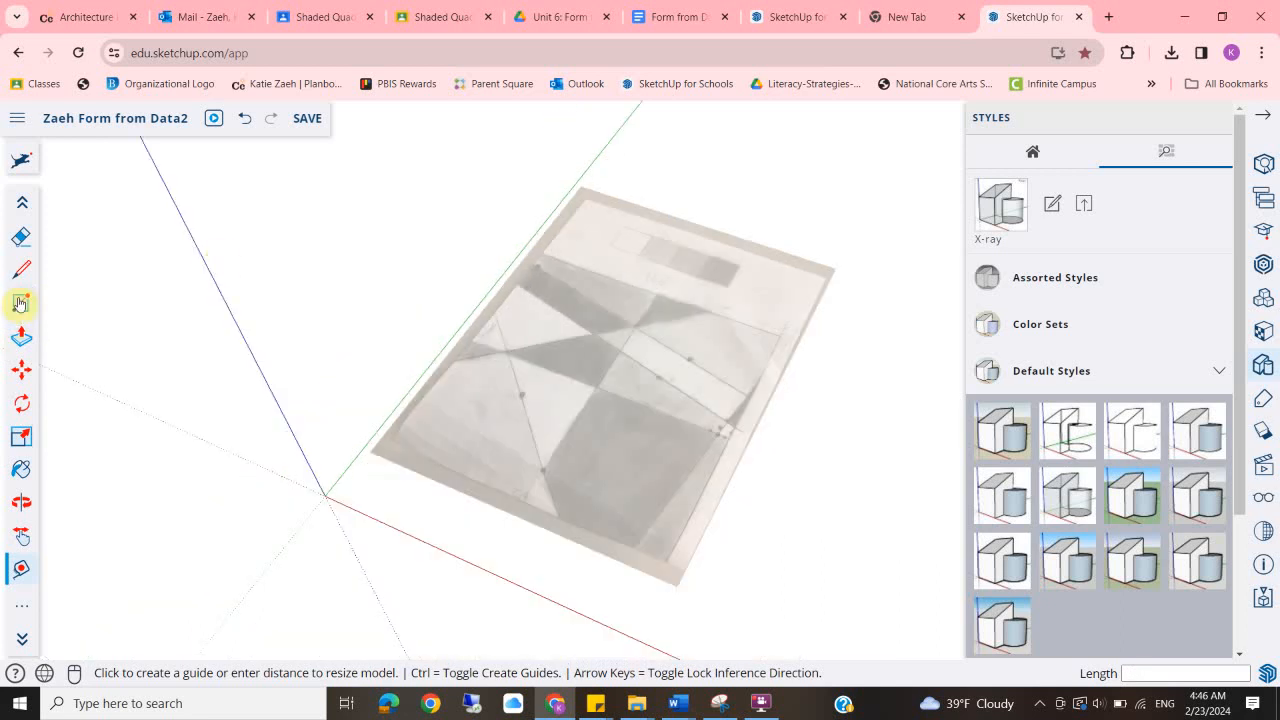
pyautogui.click(21, 303)
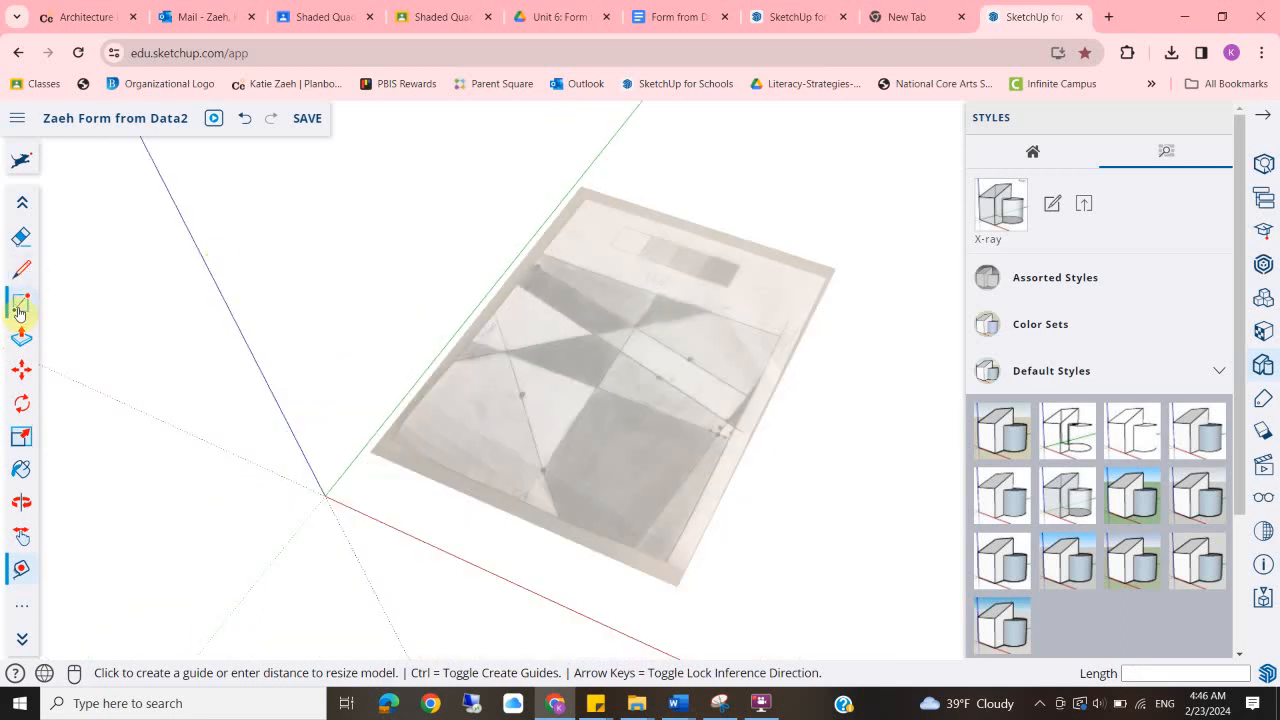
pyautogui.click(393, 441)
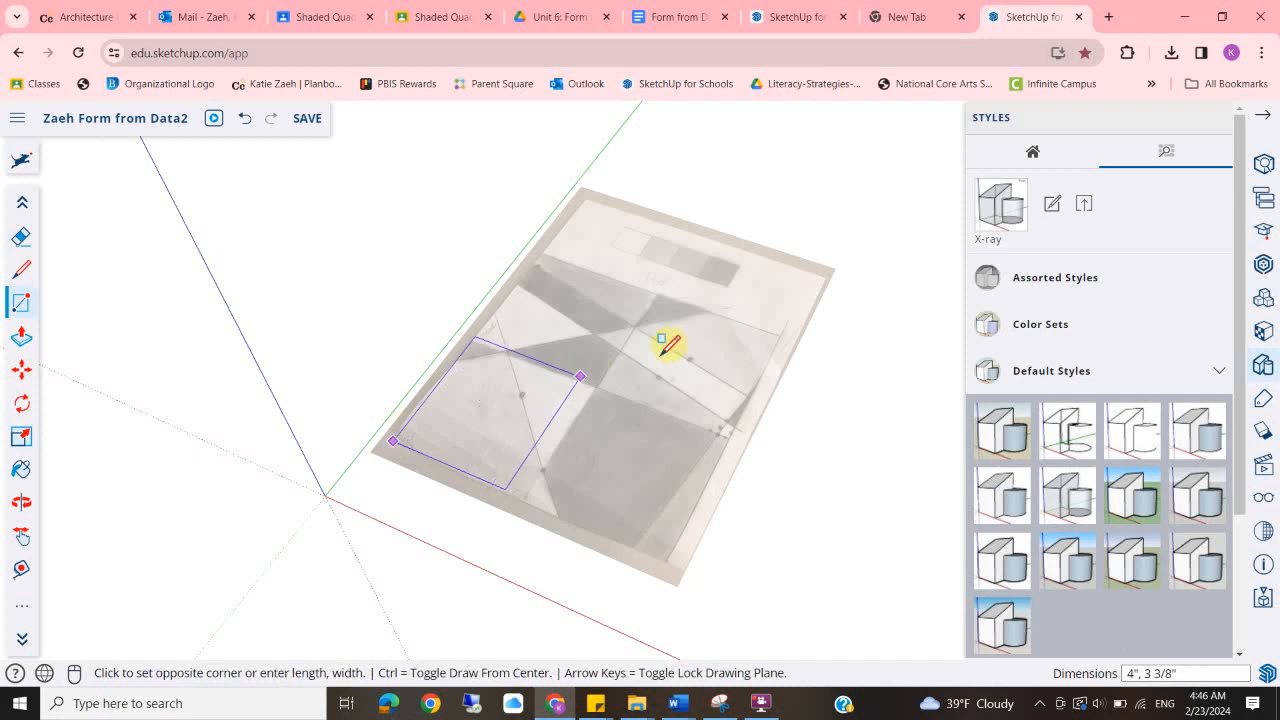
pyautogui.click(783, 331)
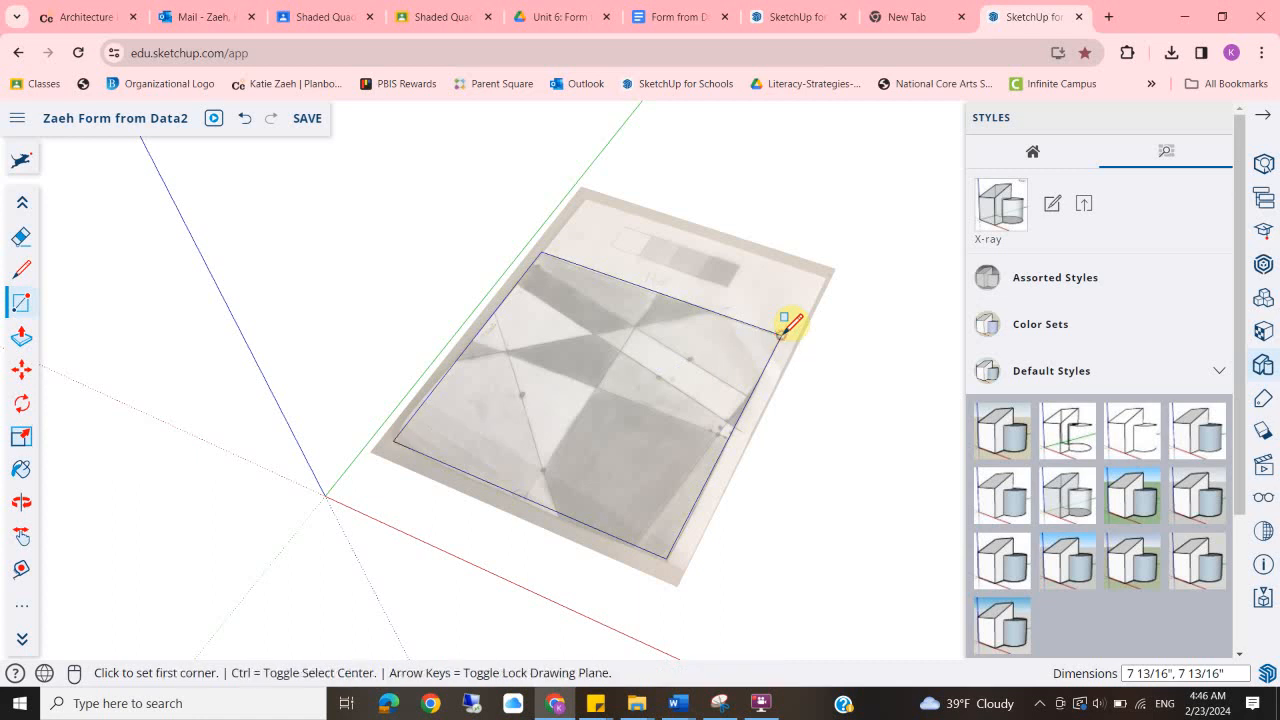
# Trace two diagram lines from the left border with the Line tool, one to the lower border and one about 7 1/2" to the upper border.
pyautogui.click(20, 270)
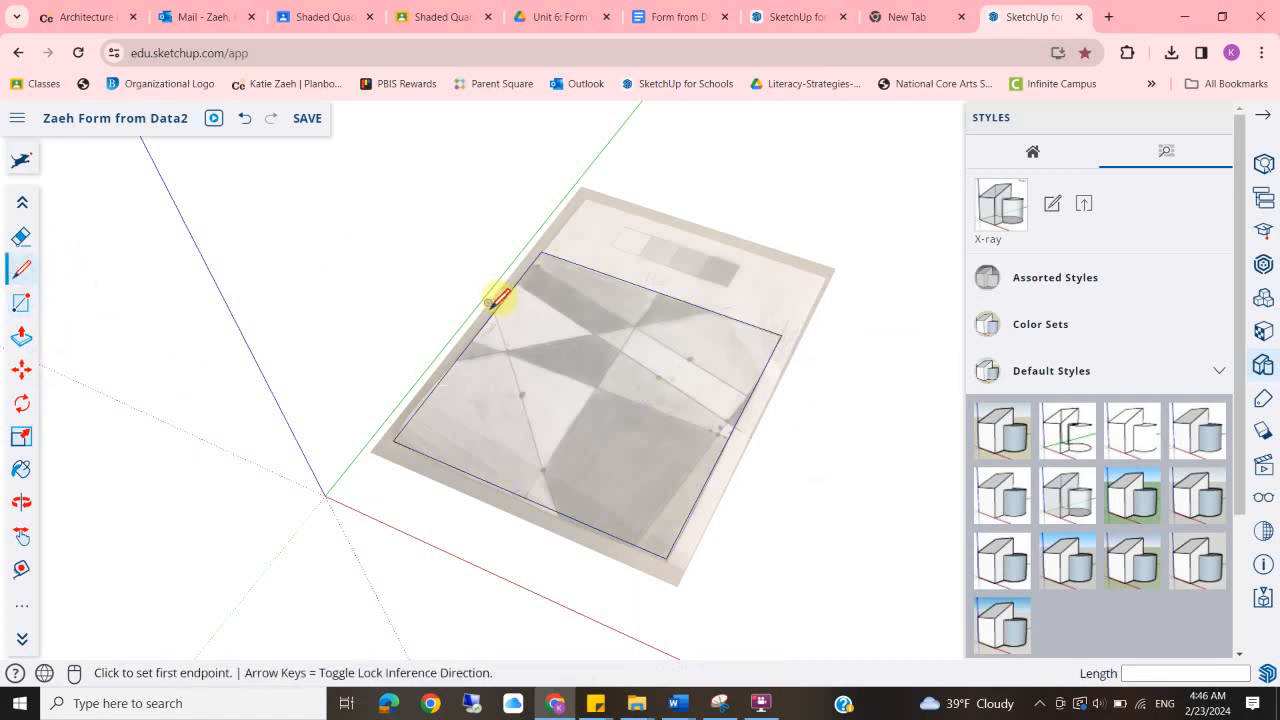
pyautogui.scroll(3, 502, 312)
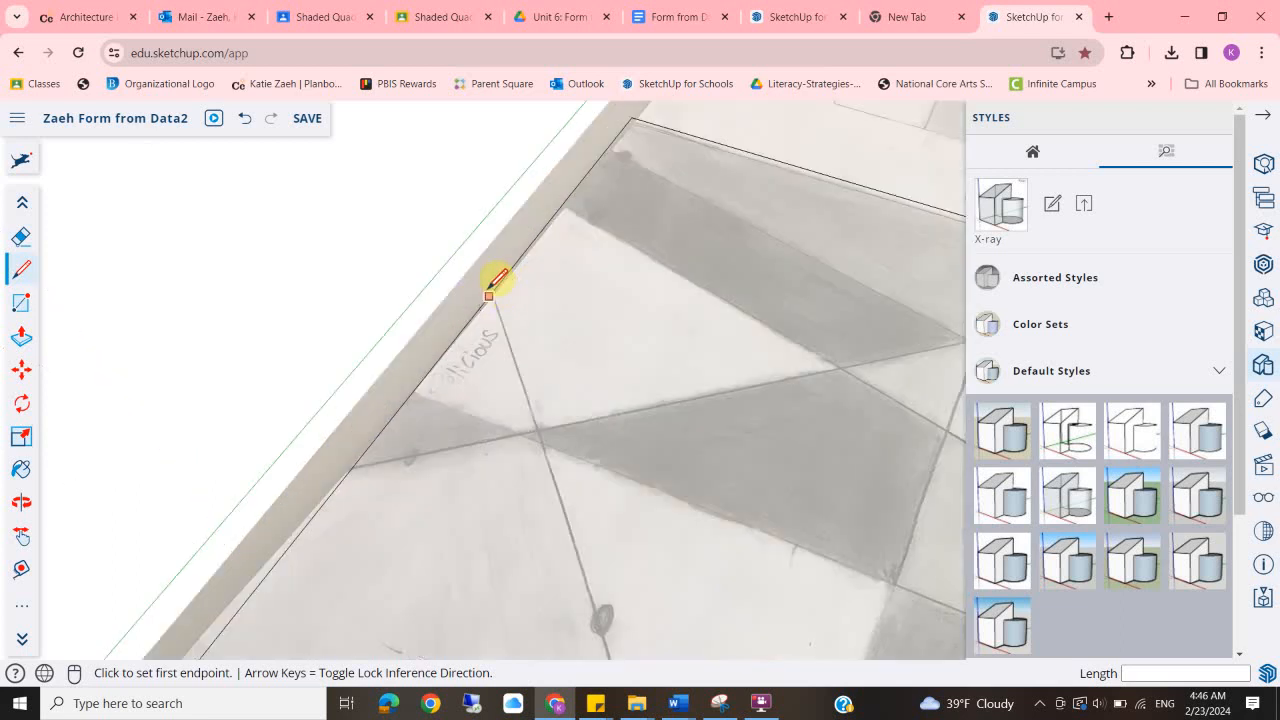
pyautogui.click(493, 289)
pyautogui.scroll(-2, 600, 394)
pyautogui.scroll(-3, 590, 600)
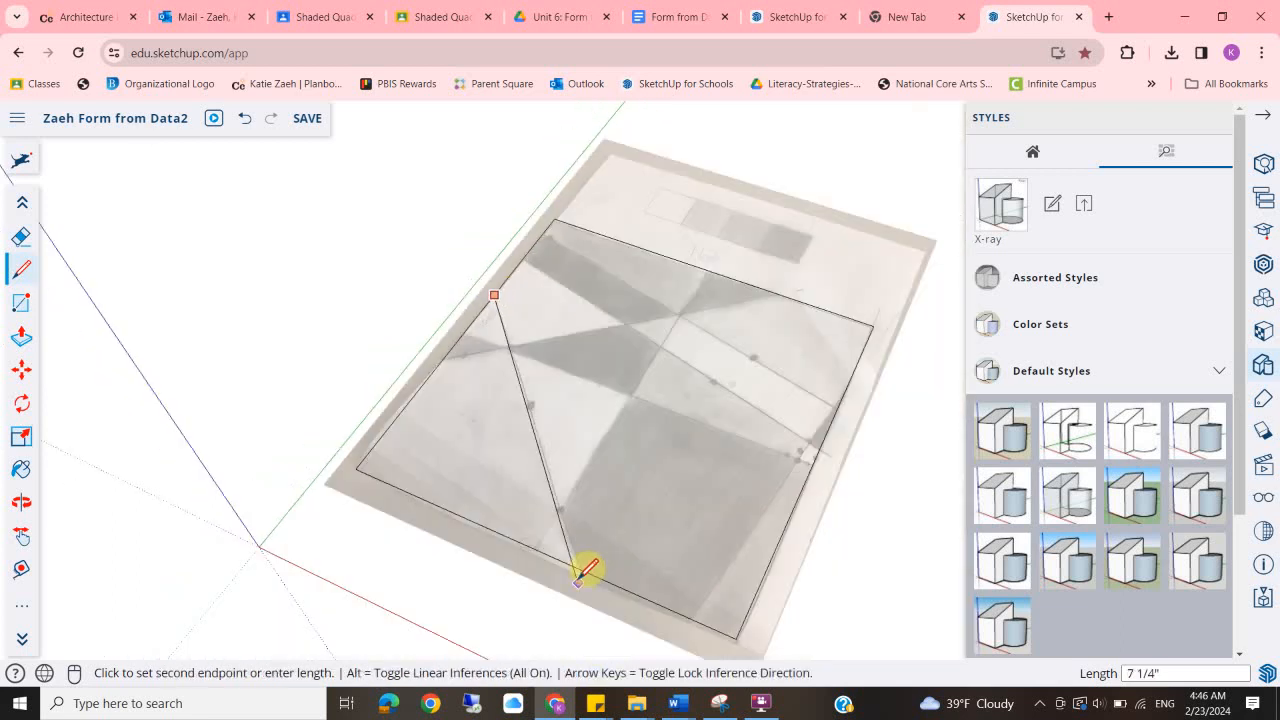
pyautogui.click(578, 568)
pyautogui.click(442, 359)
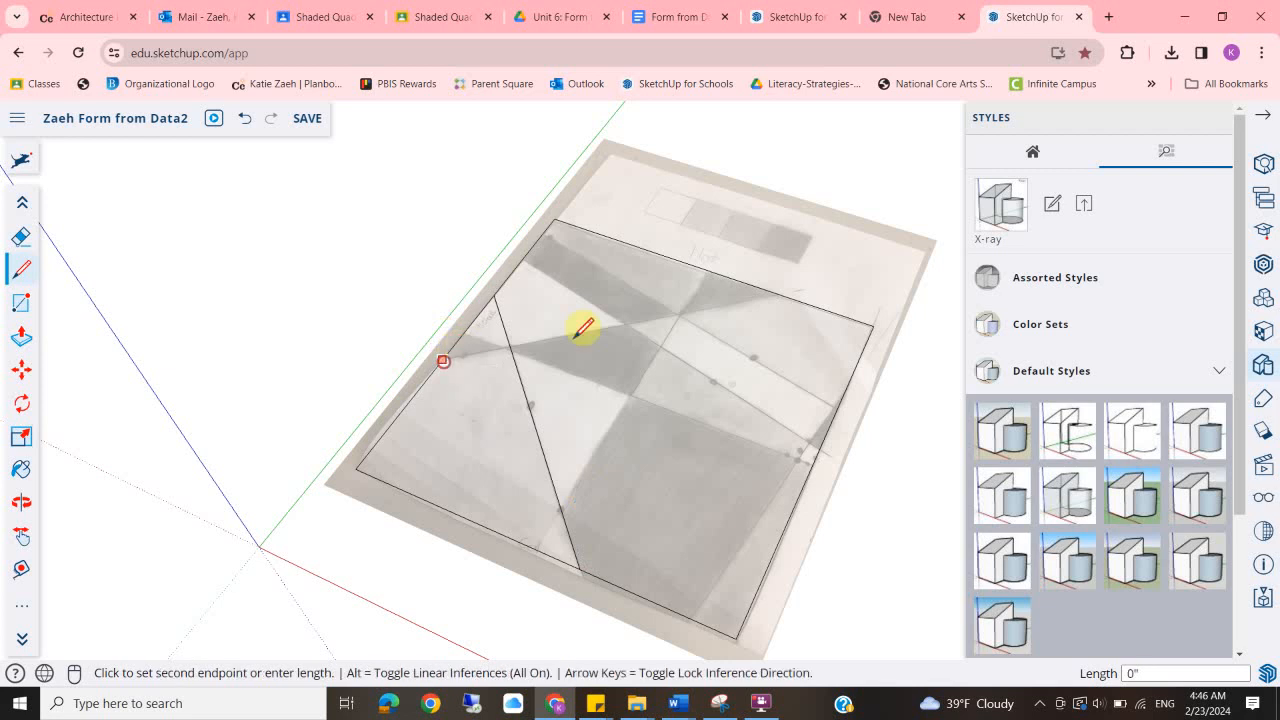
pyautogui.click(779, 293)
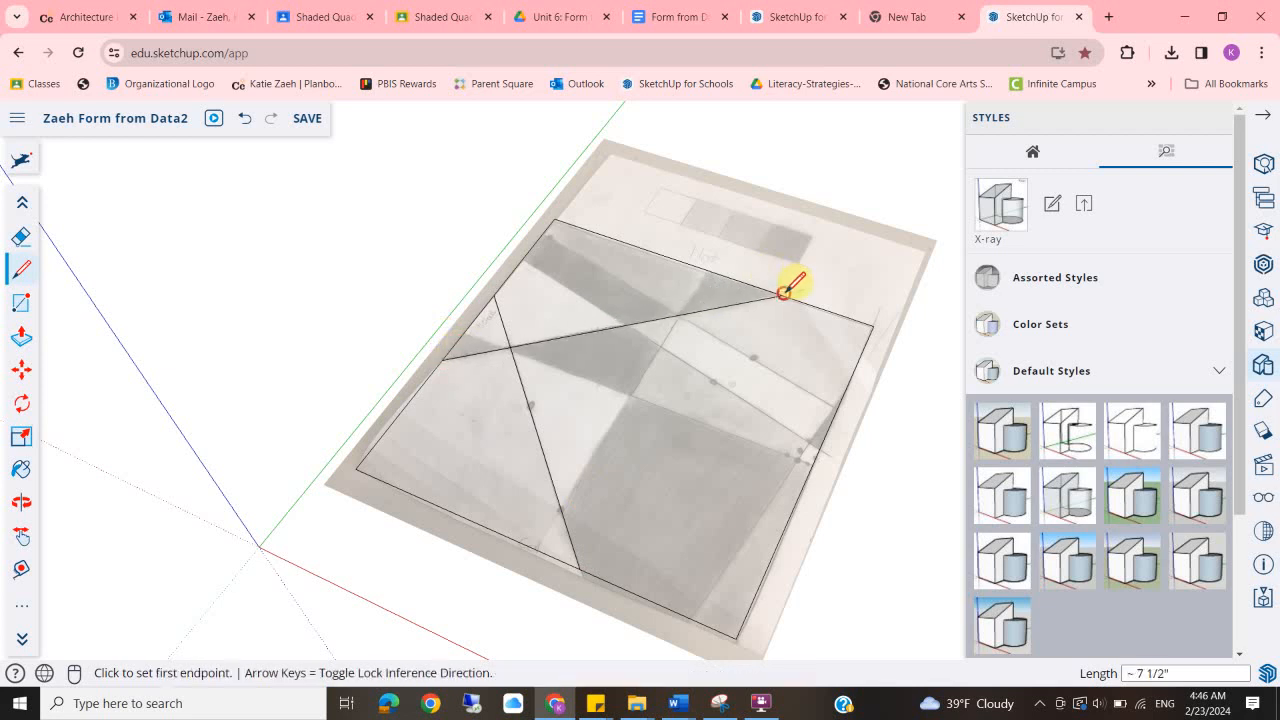
# Trace the upper diagonal of the light strip from just below the upper-left corner to the right border.
pyautogui.click(543, 230)
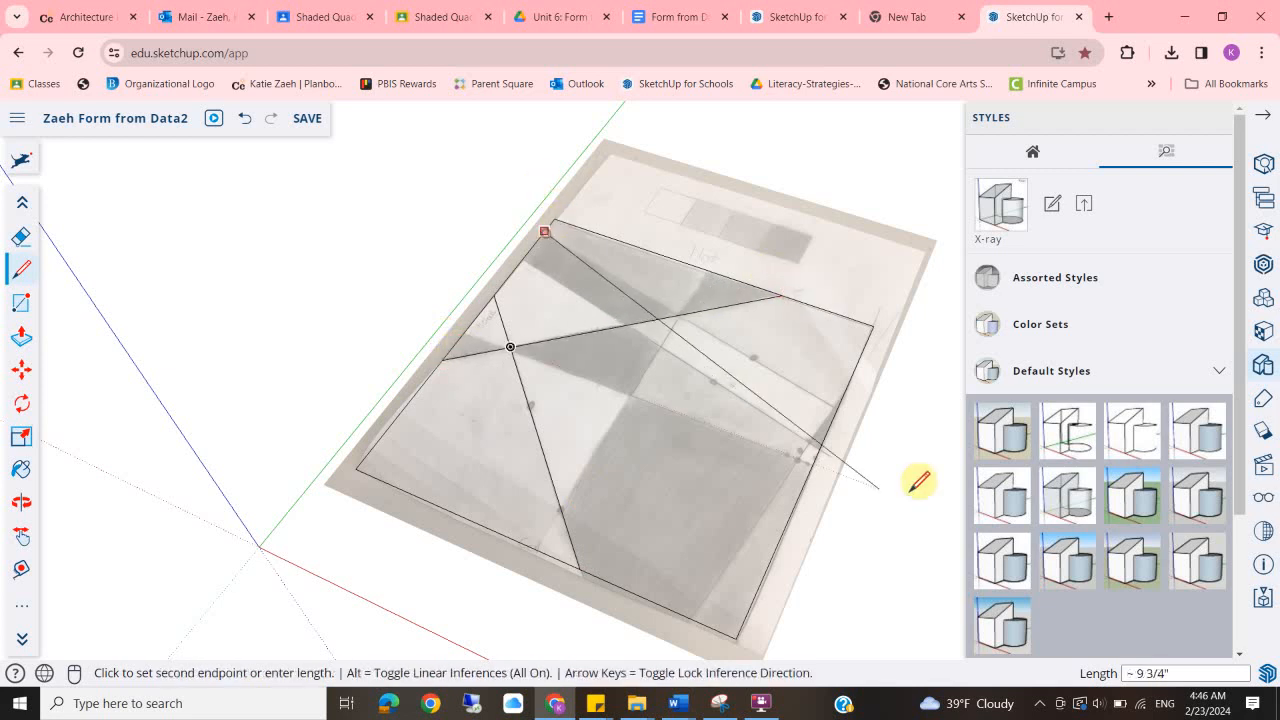
pyautogui.scroll(2, 848, 412)
pyautogui.scroll(1, 845, 397)
pyautogui.click(833, 407)
pyautogui.moveTo(756, 376); pyautogui.dragTo(727, 424, button='middle')
pyautogui.scroll(-3, 615, 204)
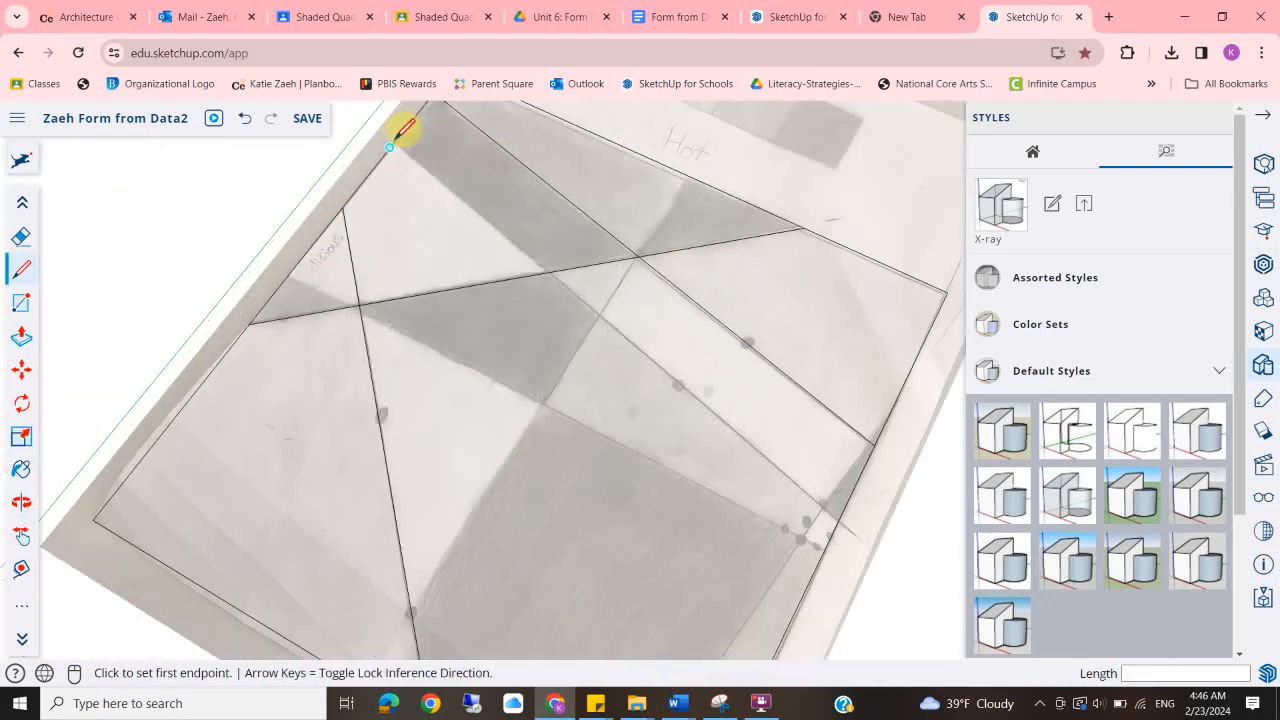
# Trace the lower diagonal of the light strip, from the left border to the right border above the cluster of dots.
pyautogui.click(394, 137)
pyautogui.scroll(2, 394, 137)
pyautogui.scroll(-2, 700, 400)
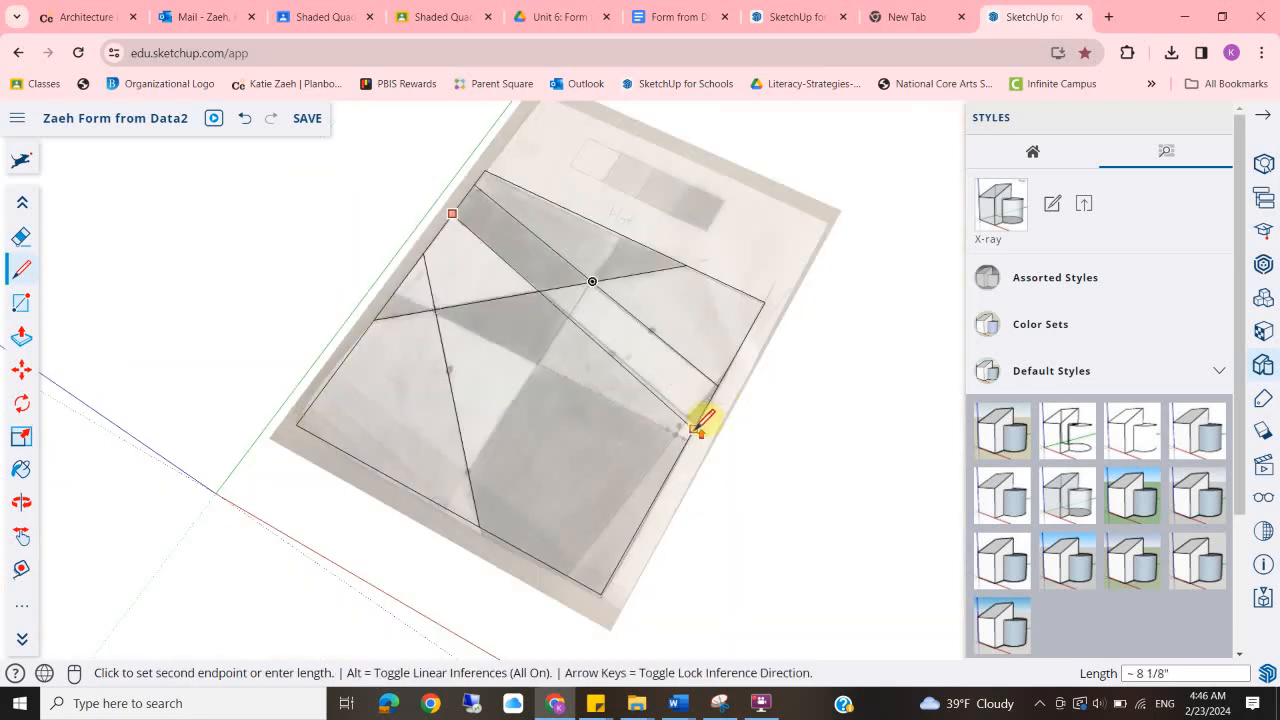
pyautogui.scroll(2, 705, 405)
pyautogui.scroll(2, 705, 406)
pyautogui.click(704, 411)
pyautogui.scroll(-1, 704, 410)
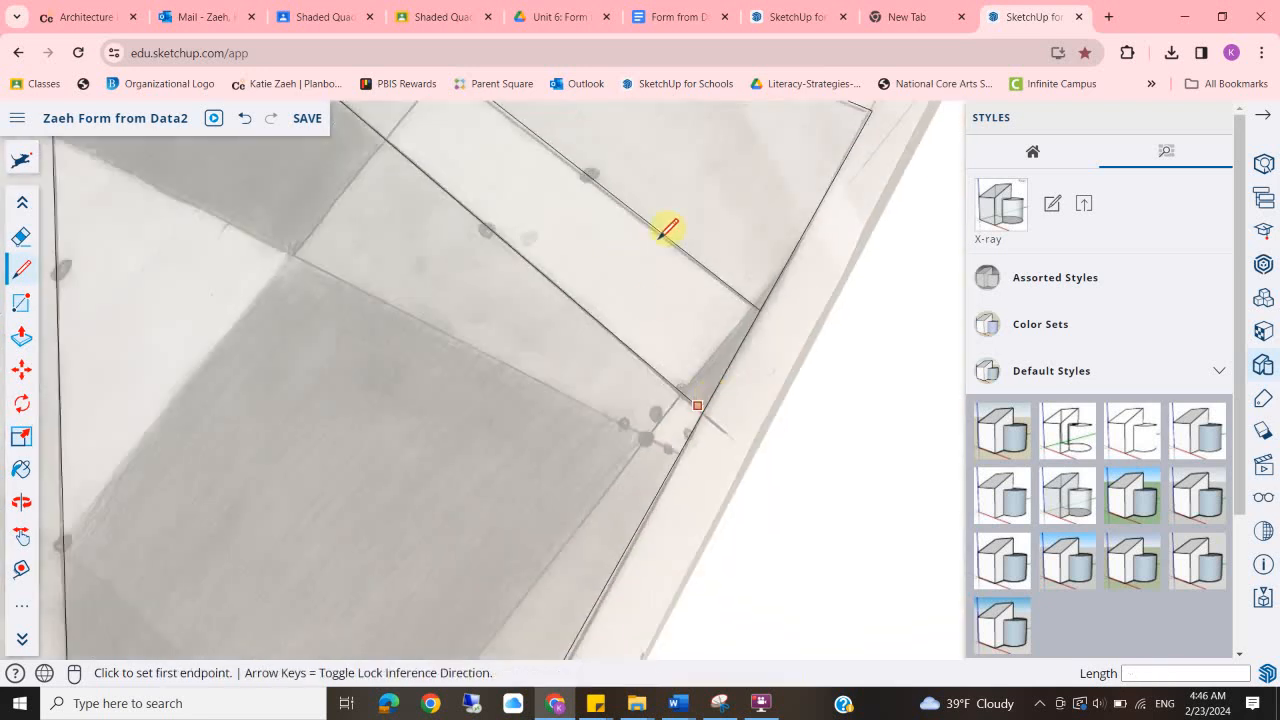
# Trace the vertical axis, about 7 13/16" long, from the upper border at "Hot" to the opposite border.
pyautogui.scroll(-2, 657, 238)
pyautogui.click(657, 227)
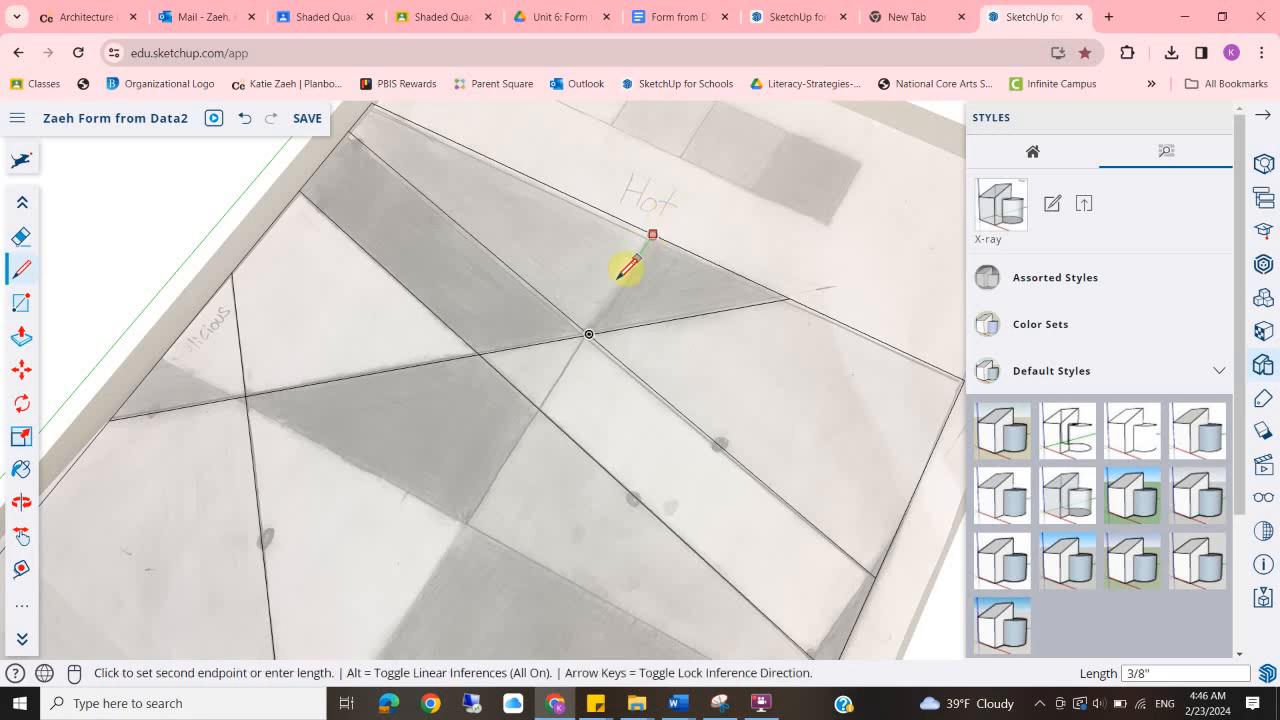
pyautogui.scroll(-3, 528, 434)
pyautogui.scroll(4, 505, 420)
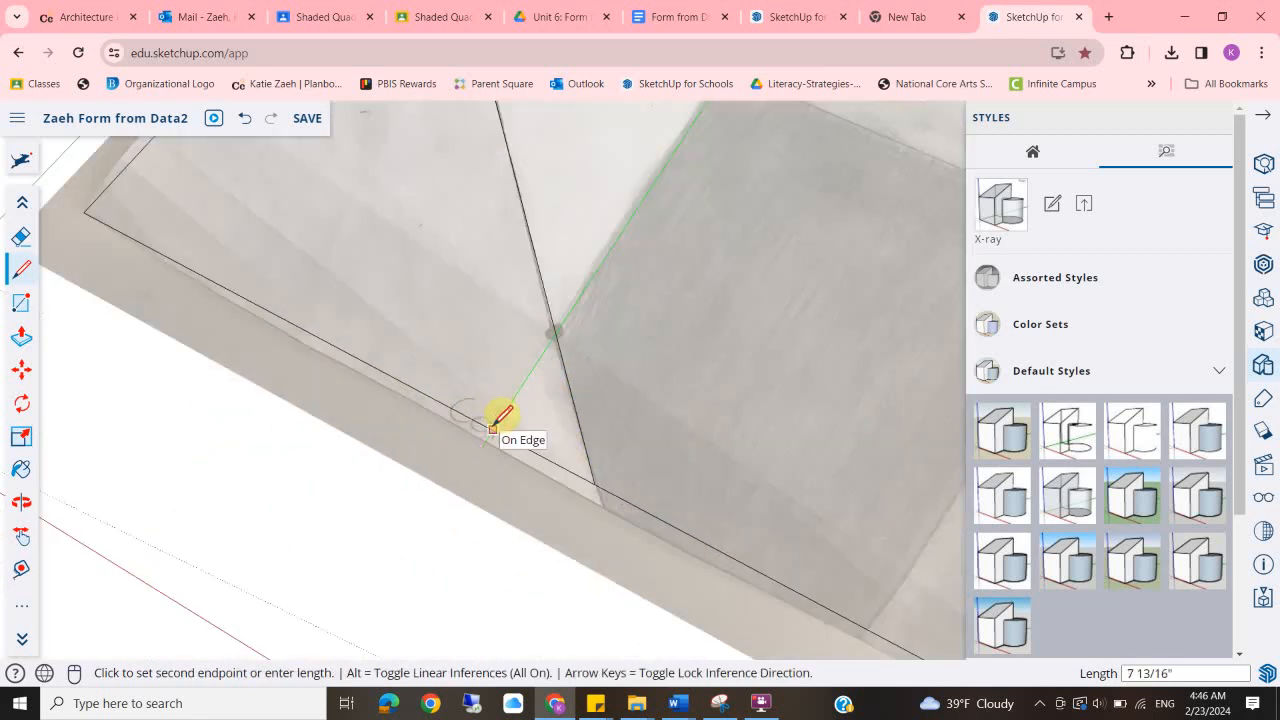
pyautogui.click(493, 427)
pyautogui.scroll(-3, 625, 345)
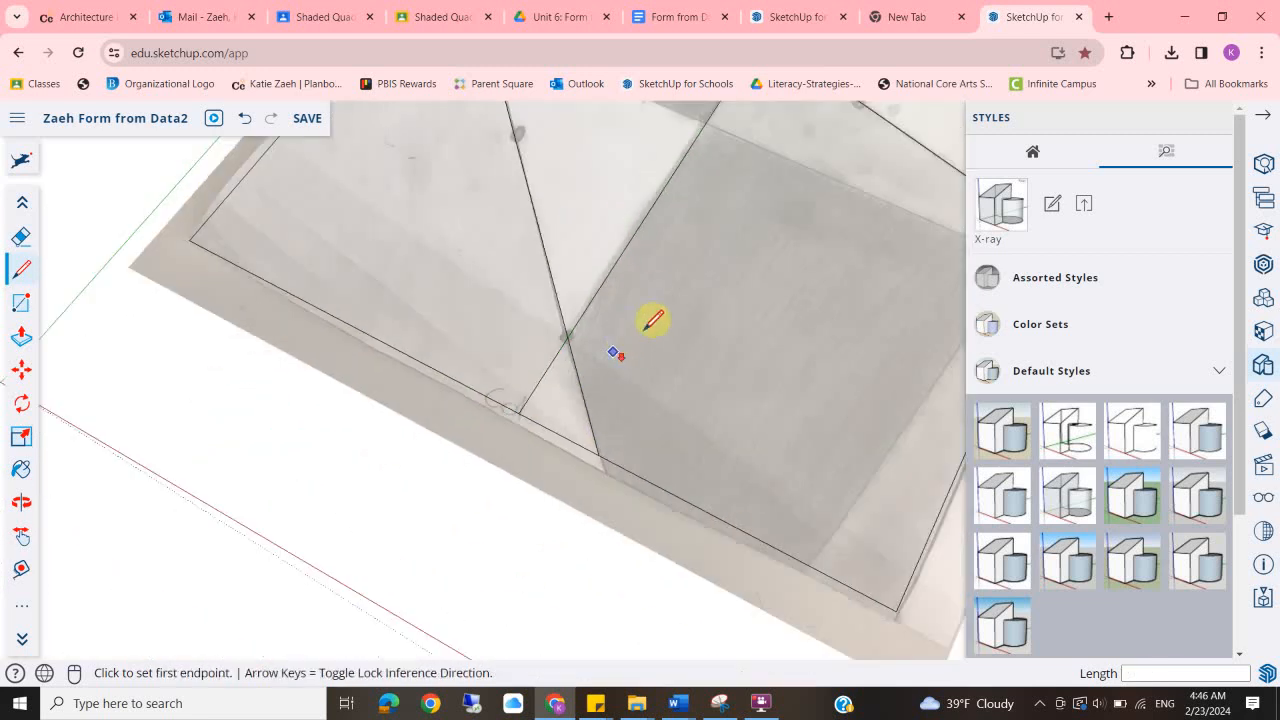
pyautogui.moveTo(634, 363); pyautogui.dragTo(624, 378, button='middle')
# Trace the horizontal axis, about 7 13/16" long, from the left border below "Delicious" to the right border.
pyautogui.scroll(5, 510, 262)
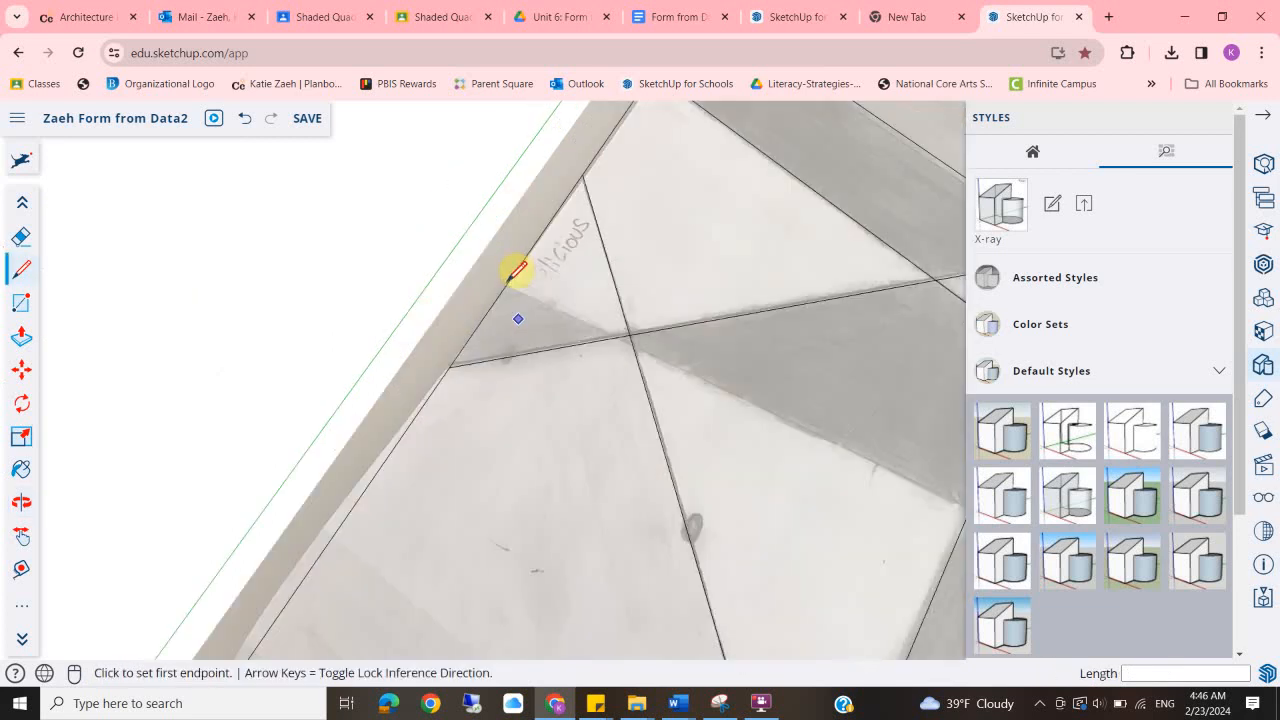
pyautogui.click(507, 282)
pyautogui.scroll(-4, 608, 346)
pyautogui.scroll(6, 848, 434)
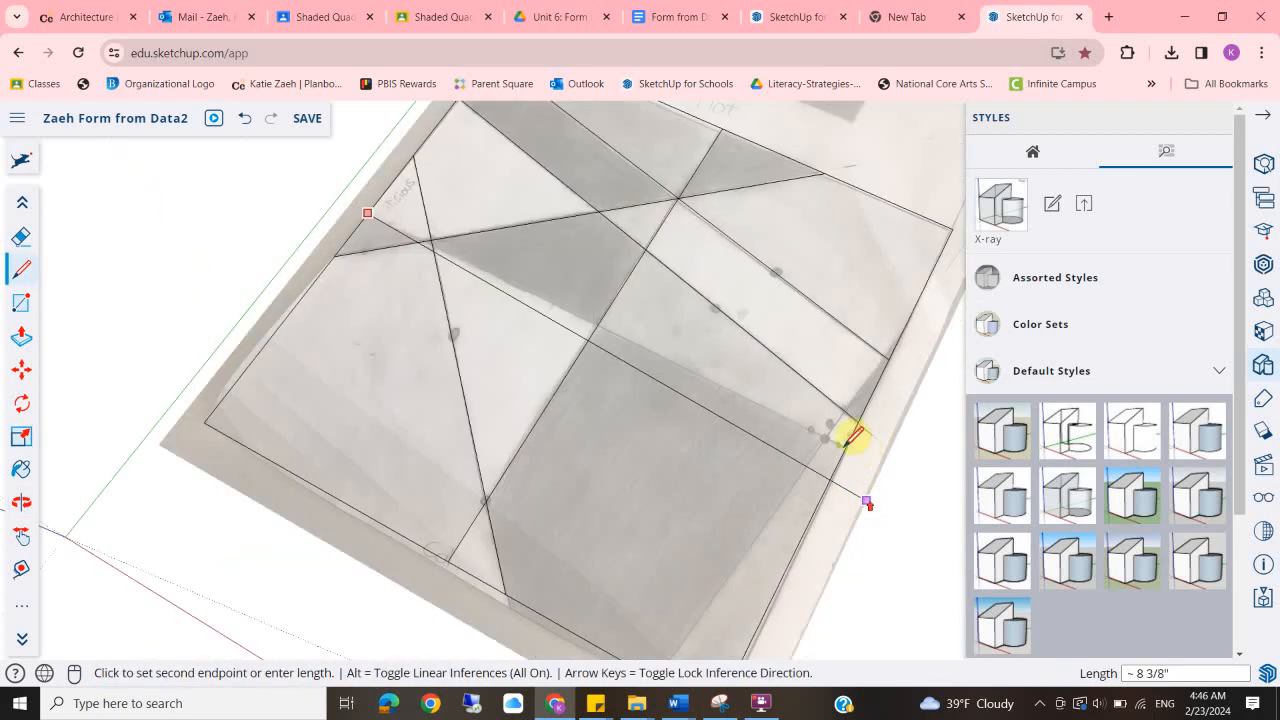
pyautogui.scroll(2, 845, 405)
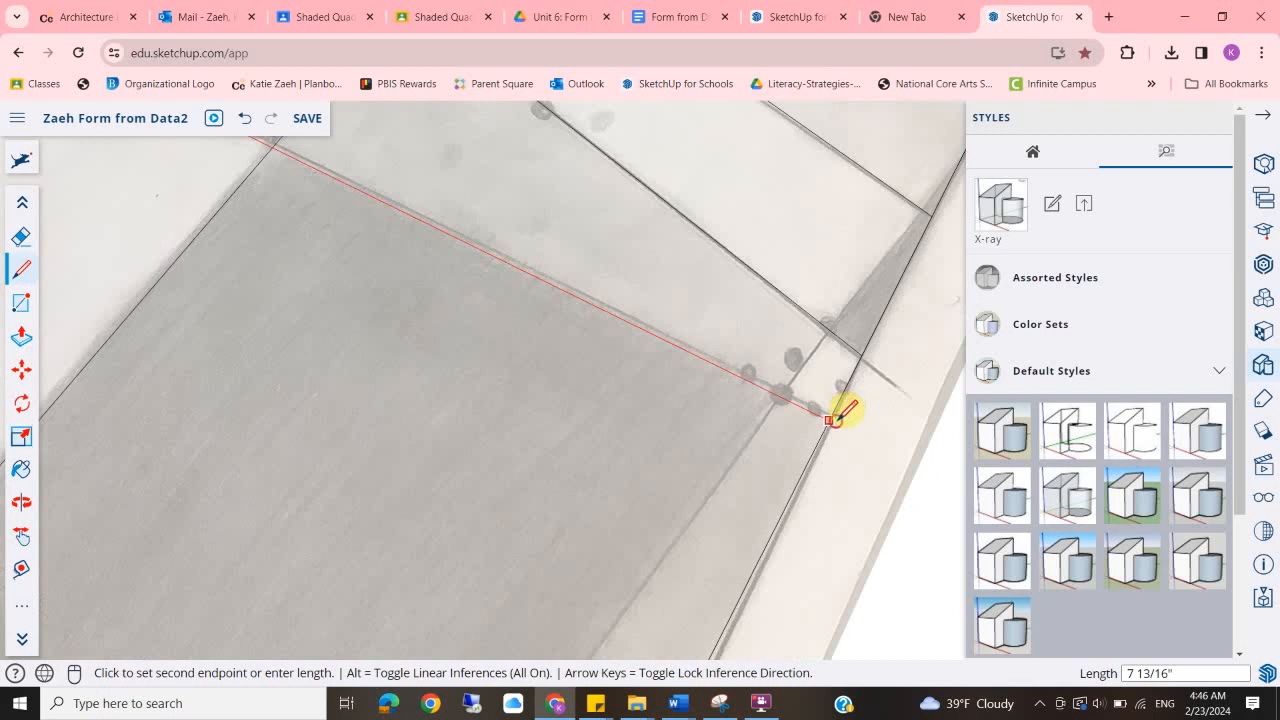
pyautogui.click(829, 419)
pyautogui.scroll(-3, 829, 419)
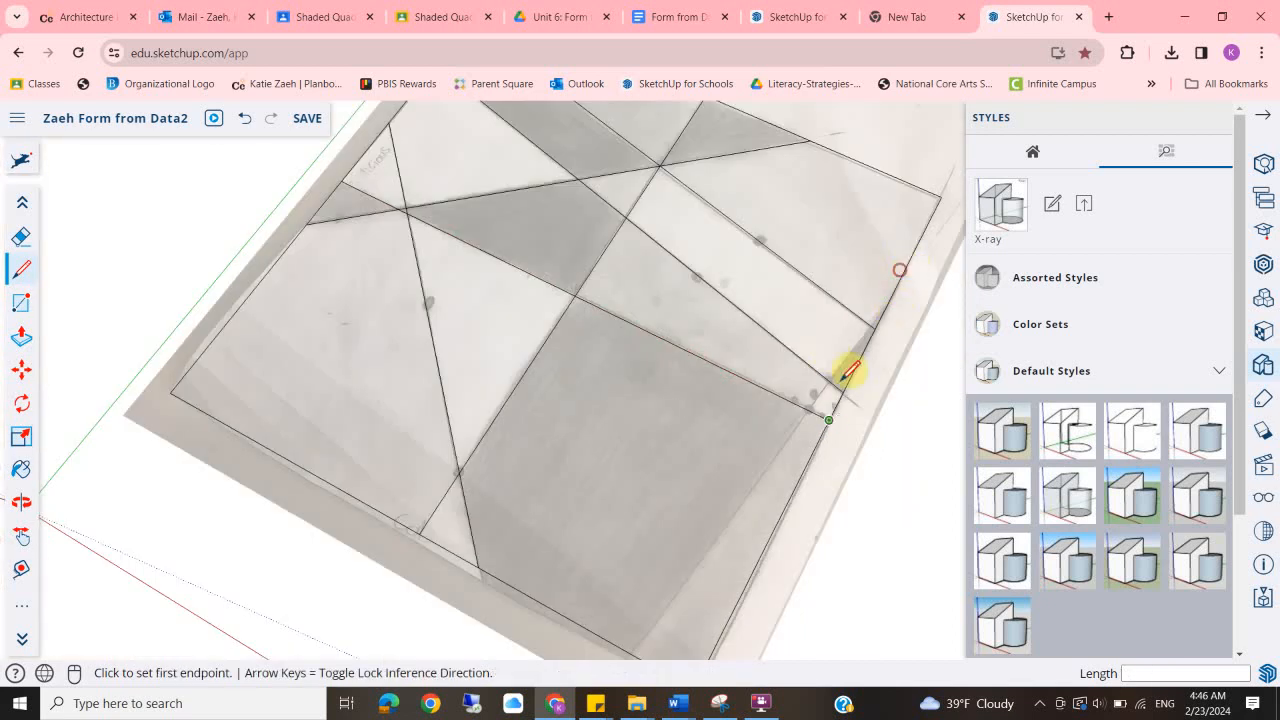
# Trace the steep line, about 5 15/16" long, from the right border at the small dark triangle down to the lower border.
pyautogui.click(829, 419)
pyautogui.scroll(-3, 829, 419)
pyautogui.scroll(5, 641, 568)
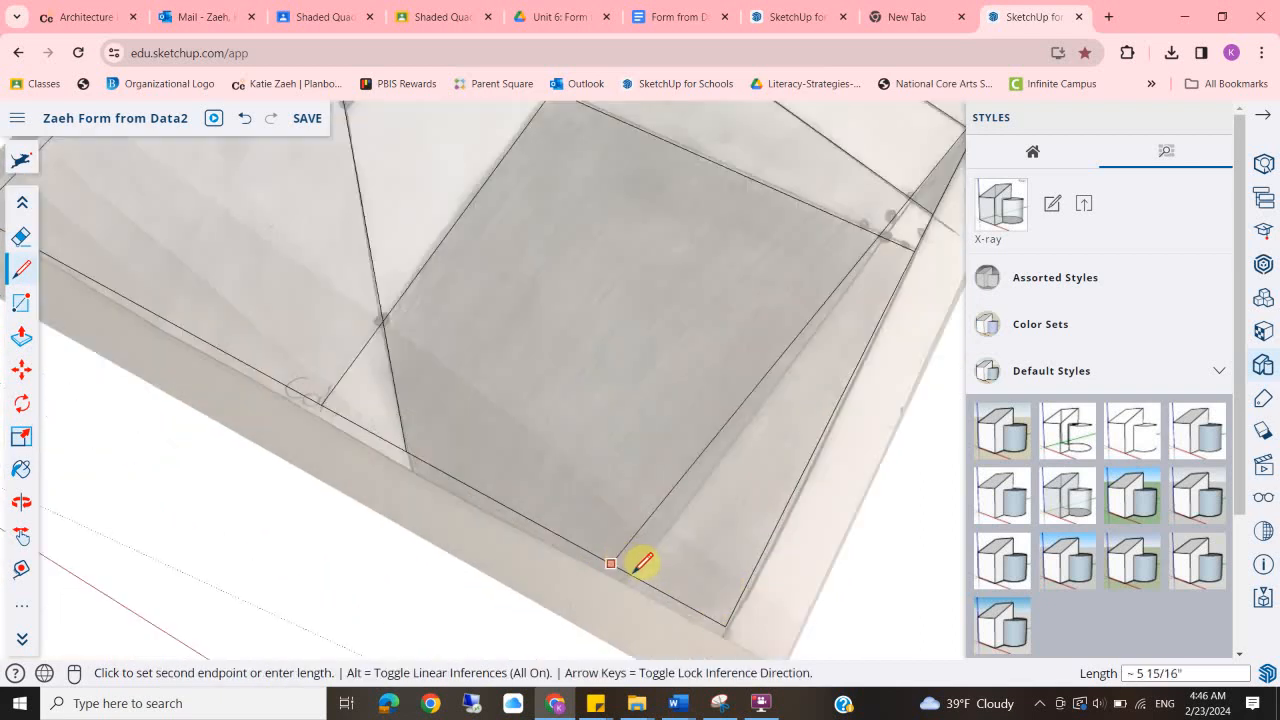
pyautogui.click(636, 566)
pyautogui.scroll(-2, 583, 412)
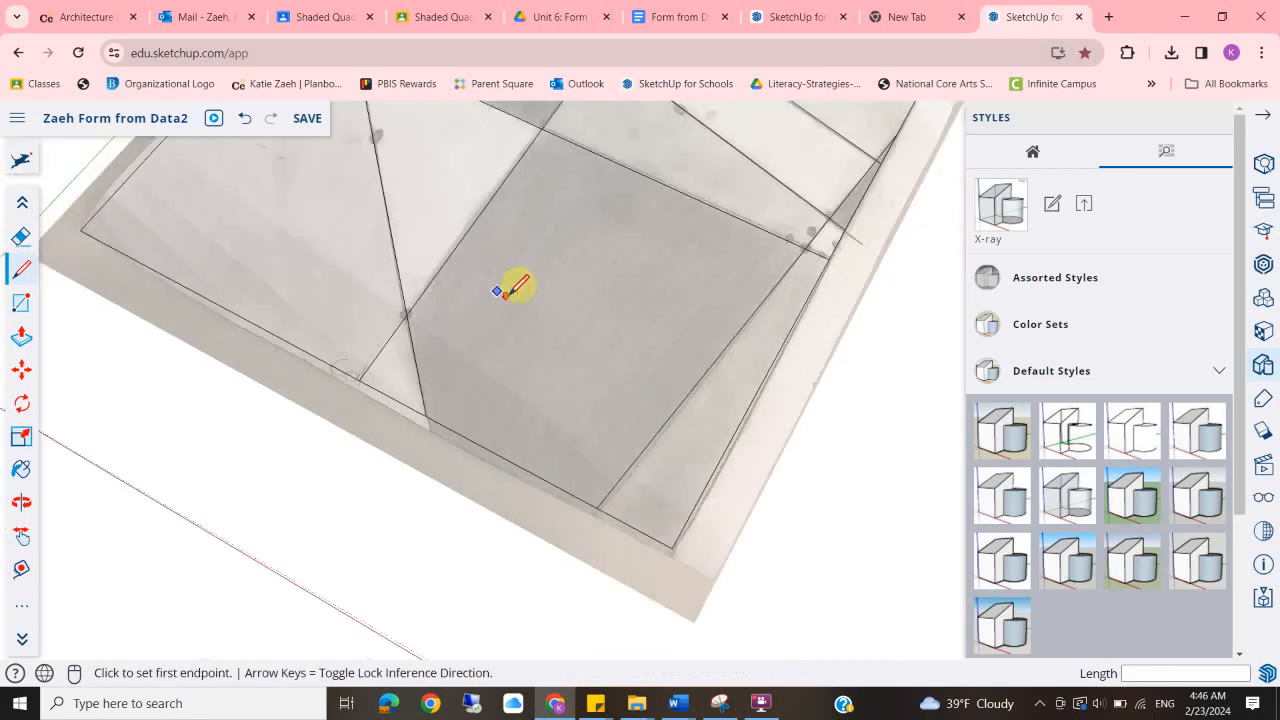
pyautogui.scroll(-5, 530, 335)
pyautogui.moveTo(530, 335); pyautogui.dragTo(517, 263, button='middle')
pyautogui.scroll(3, 505, 195)
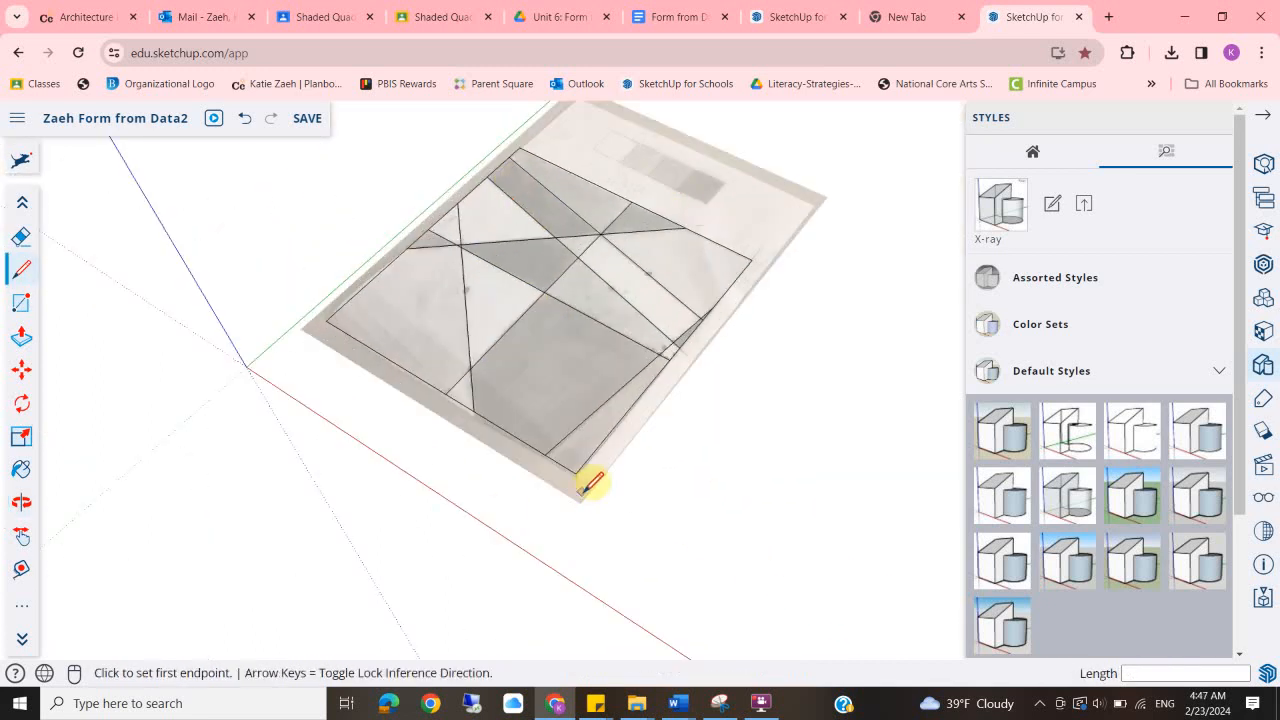
# Extrude the dark triangle on the upper border beside the vertical axis 5" with Push/Pull.
pyautogui.moveTo(580, 323)
pyautogui.mouseDown(button='middle')
pyautogui.moveTo(557, 451)
pyautogui.moveTo(531, 320)
pyautogui.mouseUp(button='middle')
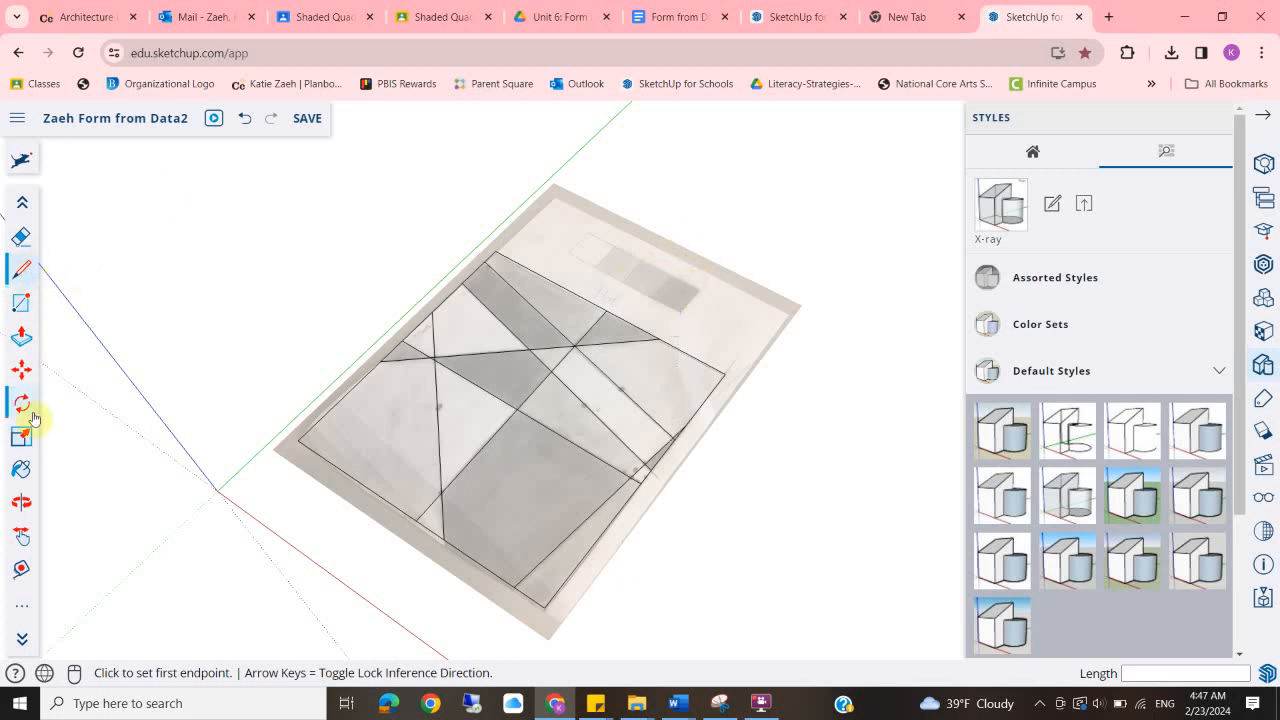
pyautogui.click(22, 340)
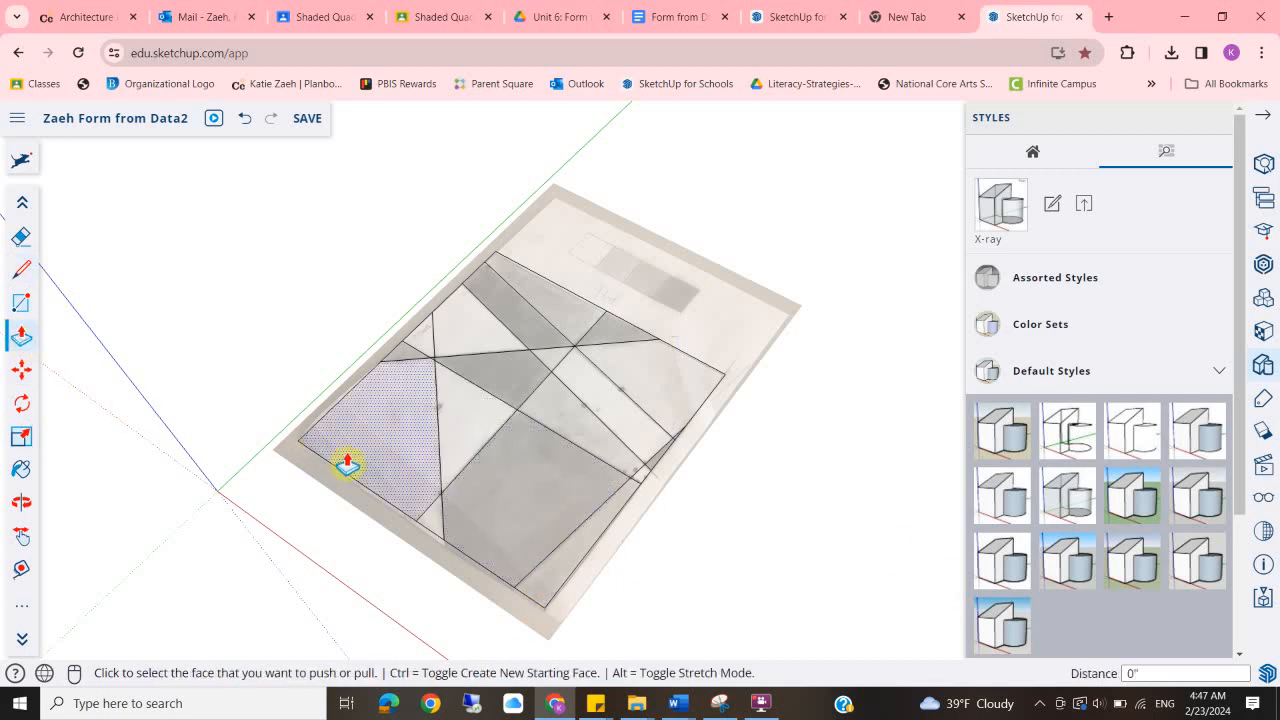
pyautogui.click(618, 338)
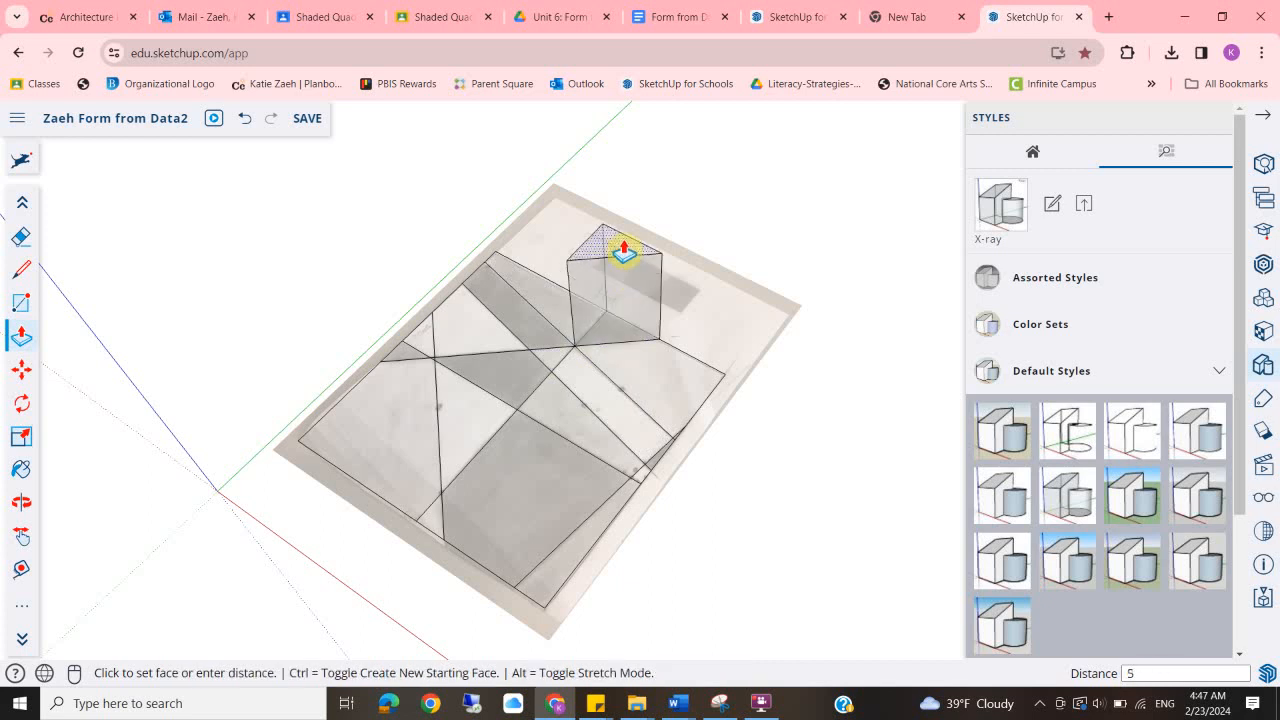
pyautogui.write('5')
pyautogui.press('Return')
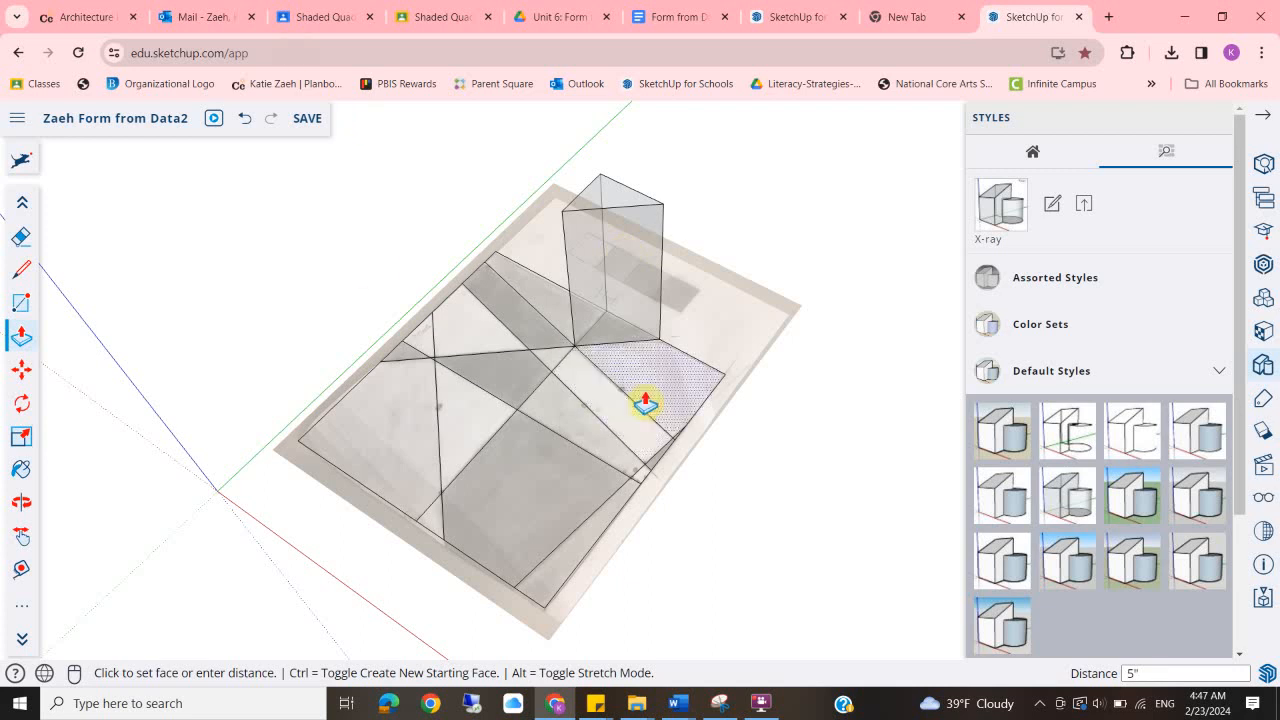
# Extrude the dark band in the upper-left quadrant 5" and the dark region beside the diagram's centre about 4 7/8".
pyautogui.click(536, 323)
pyautogui.click(617, 194)
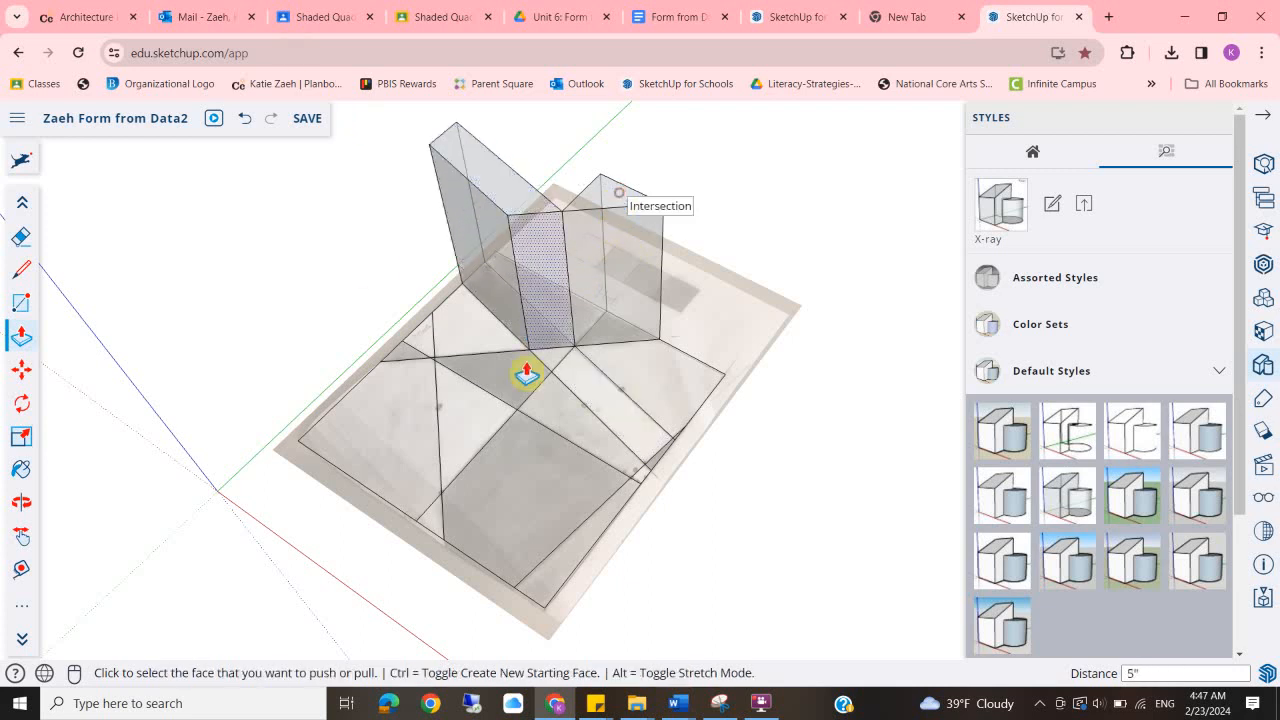
pyautogui.moveTo(520, 381); pyautogui.dragTo(520, 377)
pyautogui.click(514, 389)
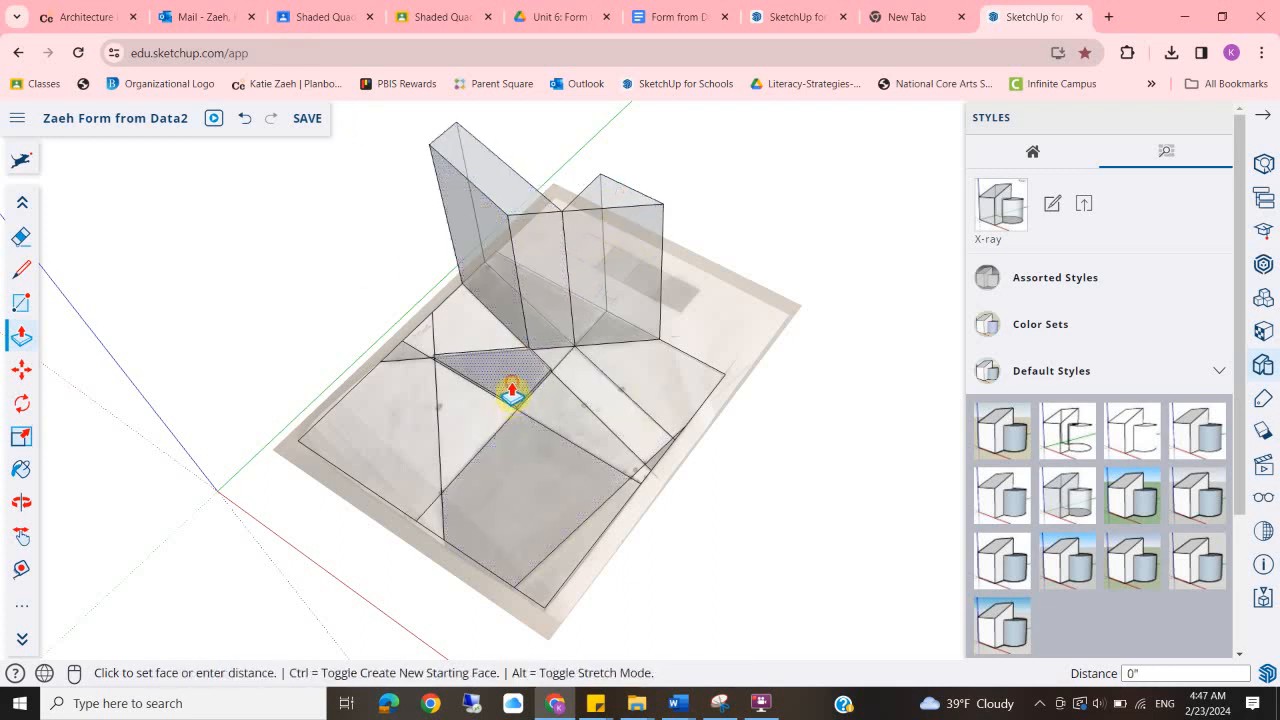
pyautogui.click(506, 192)
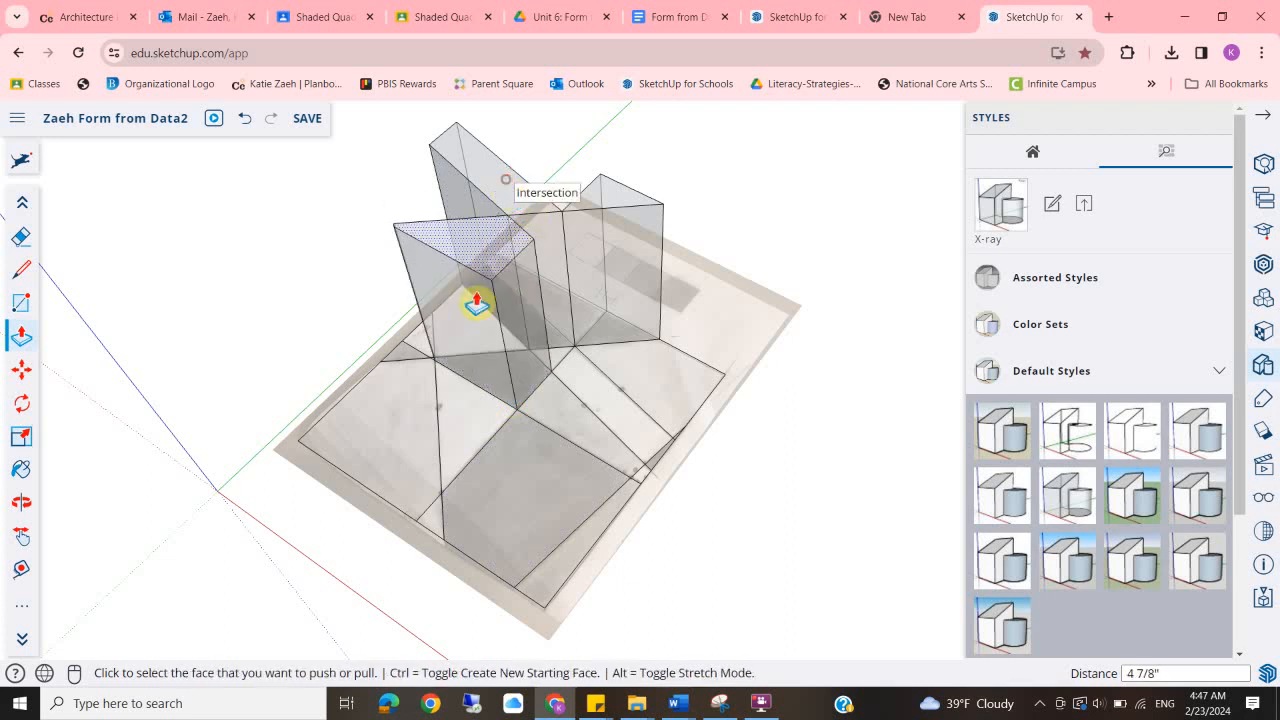
# Extrude the small dark triangle at the left border 5" and raise the large dark lower-right region to the same height.
pyautogui.click(402, 348)
pyautogui.click(628, 201)
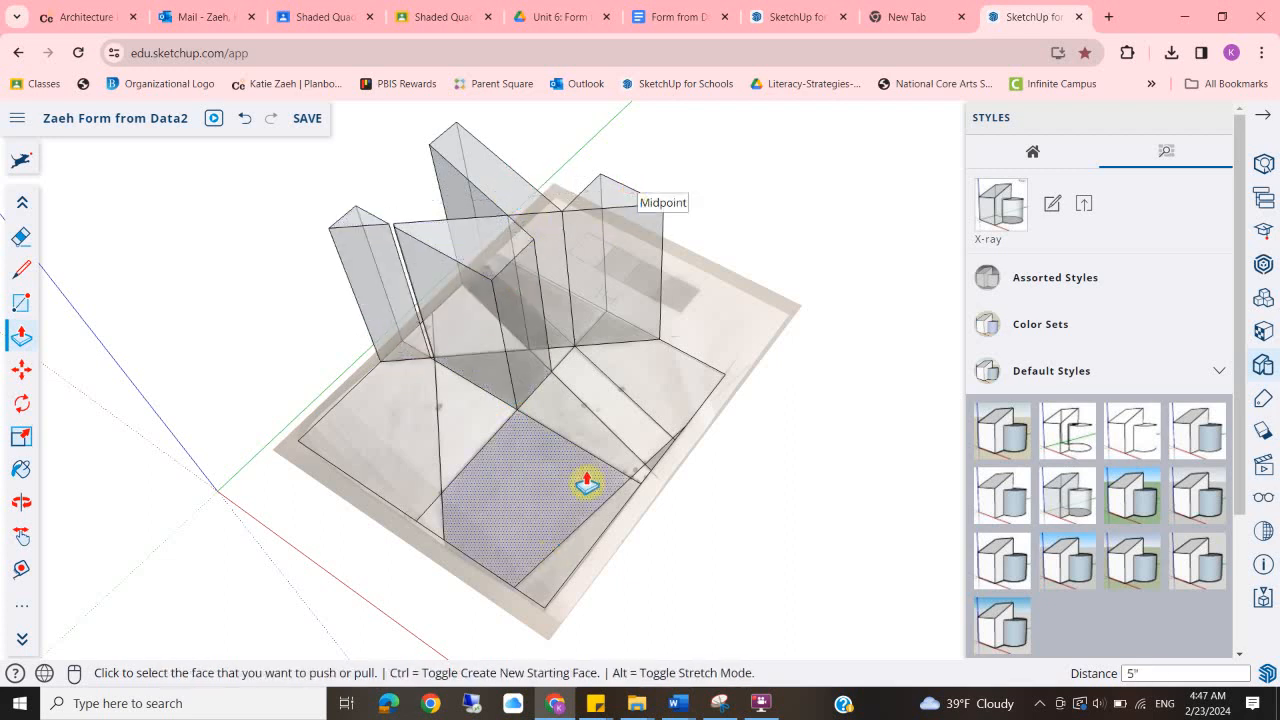
pyautogui.click(541, 479)
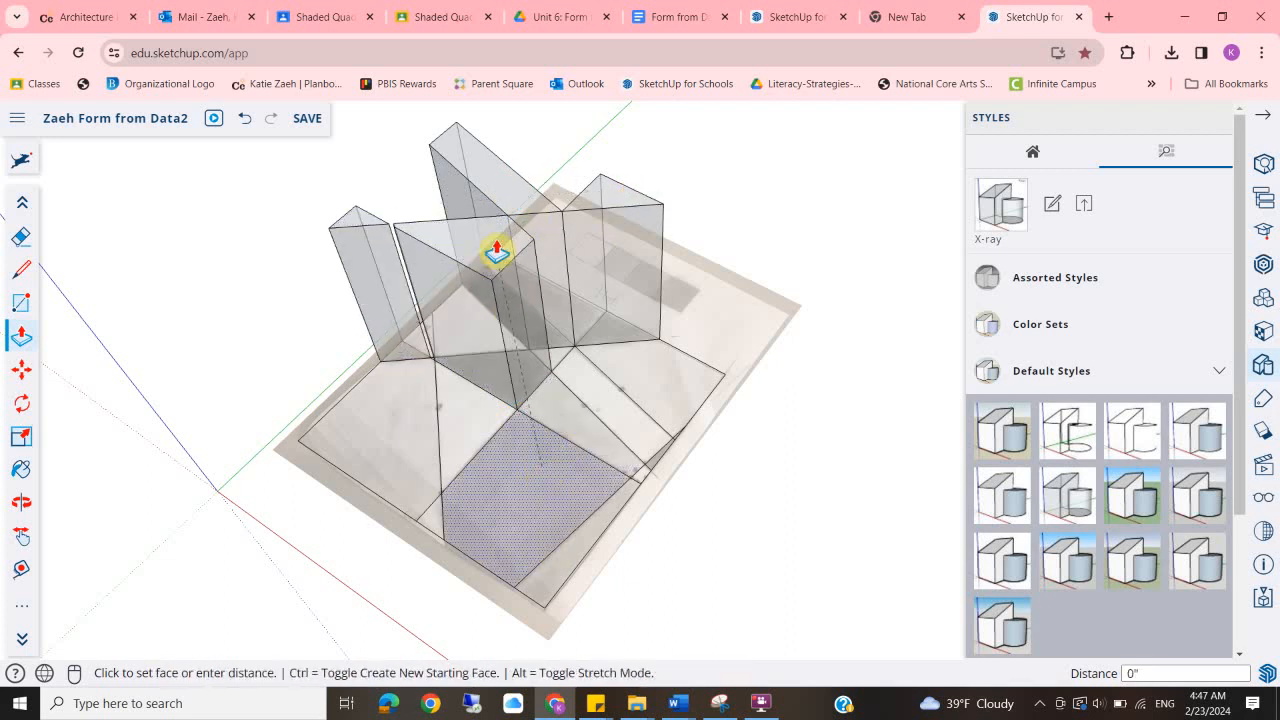
pyautogui.click(652, 207)
# Extrude the small dark triangle at the right border up to the height of the 5" blocks.
pyautogui.moveTo(466, 440); pyautogui.dragTo(706, 466, button='middle')
pyautogui.scroll(5, 650, 437)
pyautogui.scroll(1, 624, 458)
pyautogui.click(621, 459)
pyautogui.scroll(-1, 565, 355)
pyautogui.scroll(-3, 389, 337)
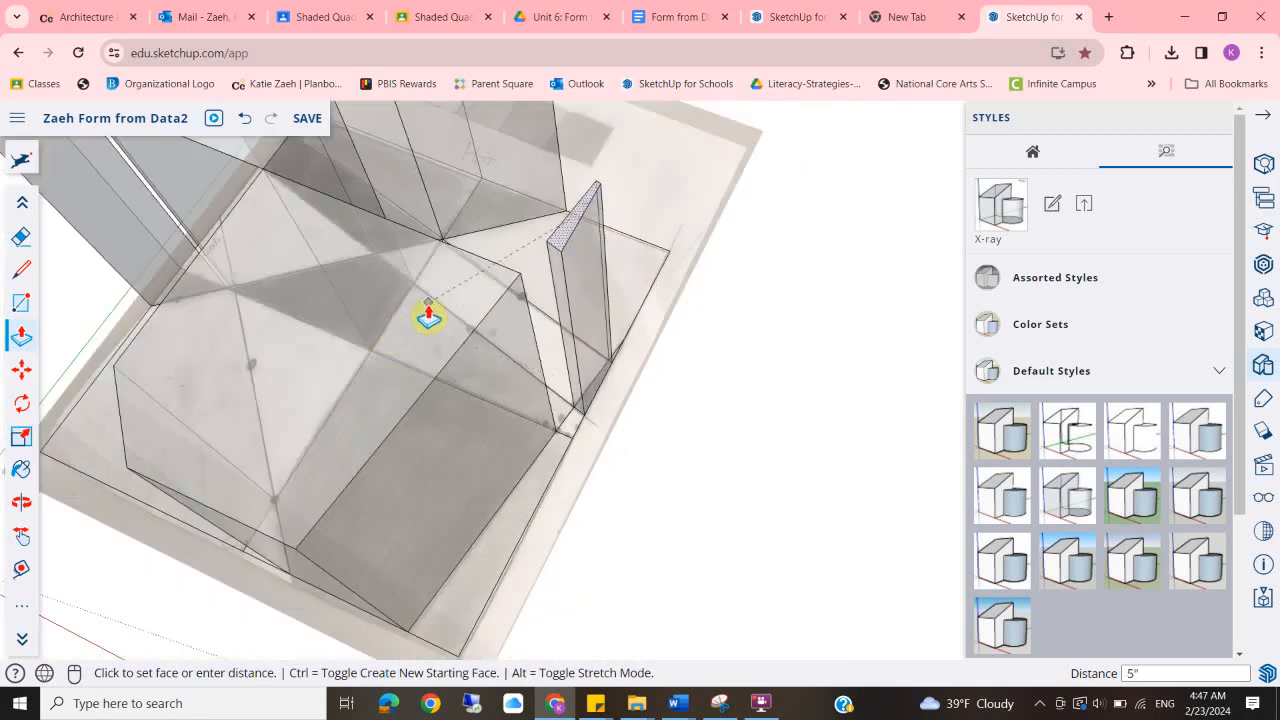
pyautogui.click(470, 313)
# Extrude the narrow wedge between the large dark block and the right border 3" at the lower-right corner.
pyautogui.scroll(-3, 449, 571)
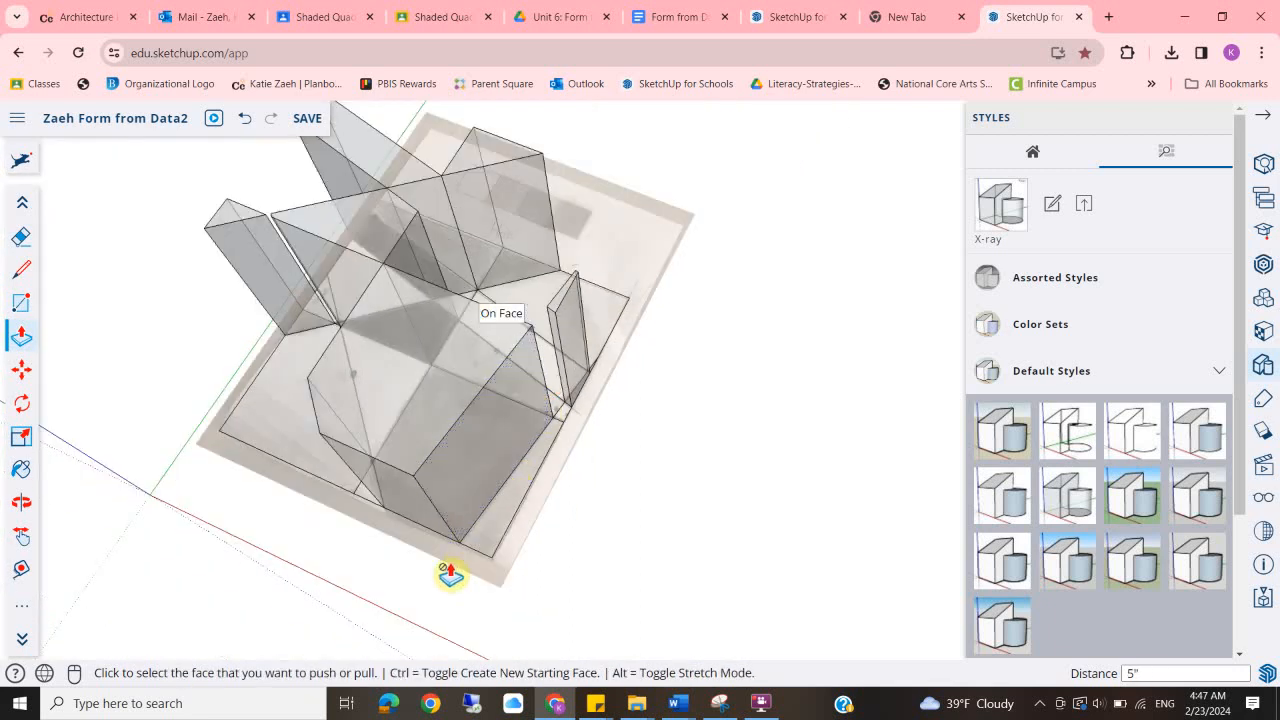
pyautogui.moveTo(449, 571); pyautogui.dragTo(523, 460, button='middle')
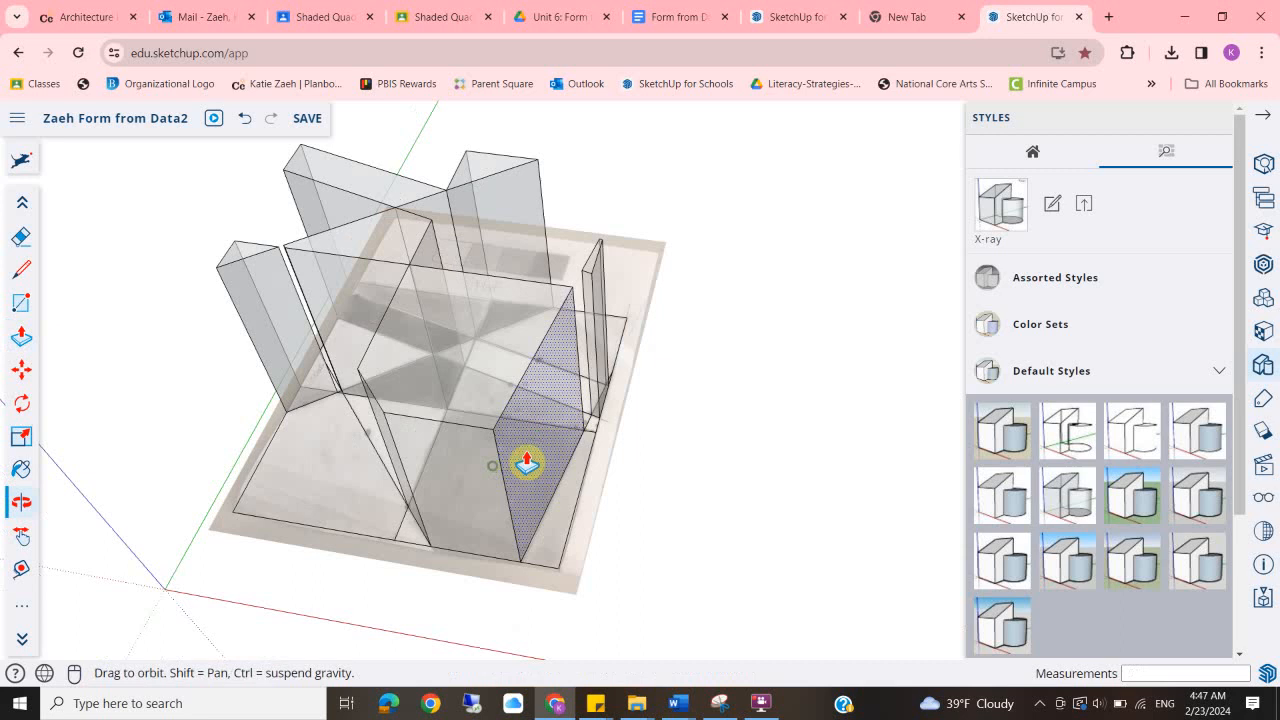
pyautogui.scroll(3, 651, 551)
pyautogui.click(589, 532)
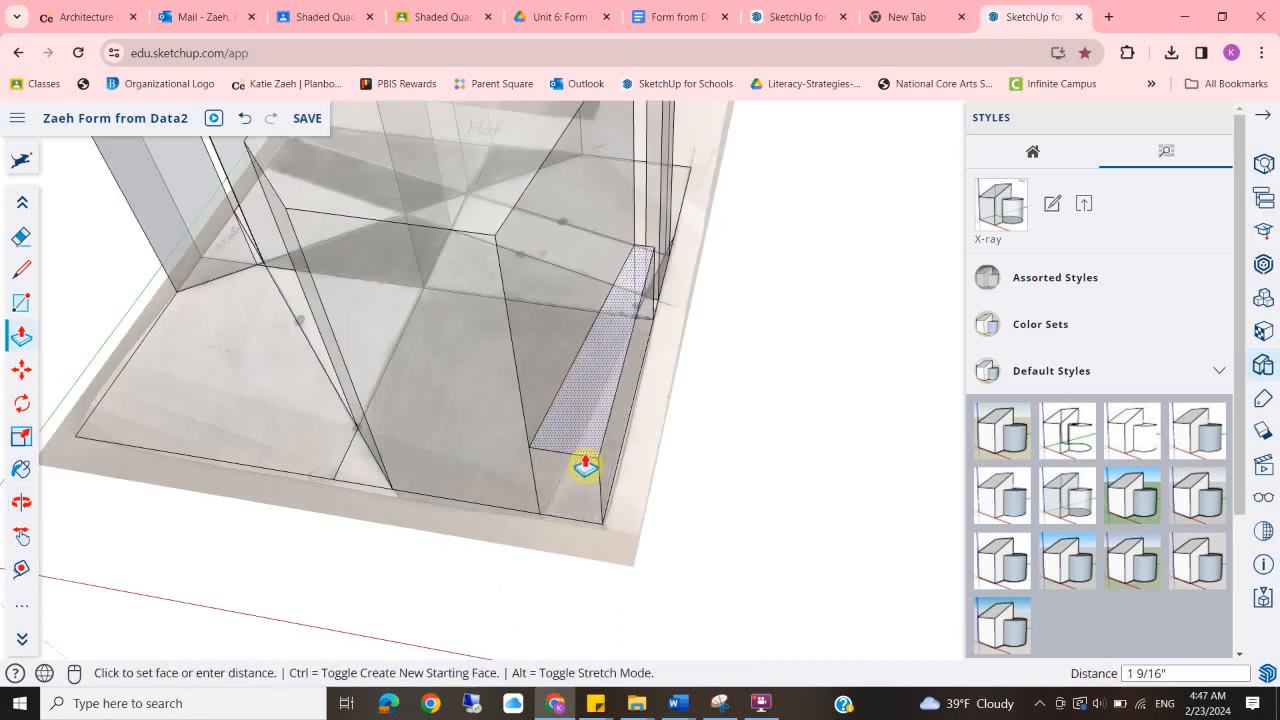
pyautogui.write('3')
pyautogui.press('Return')
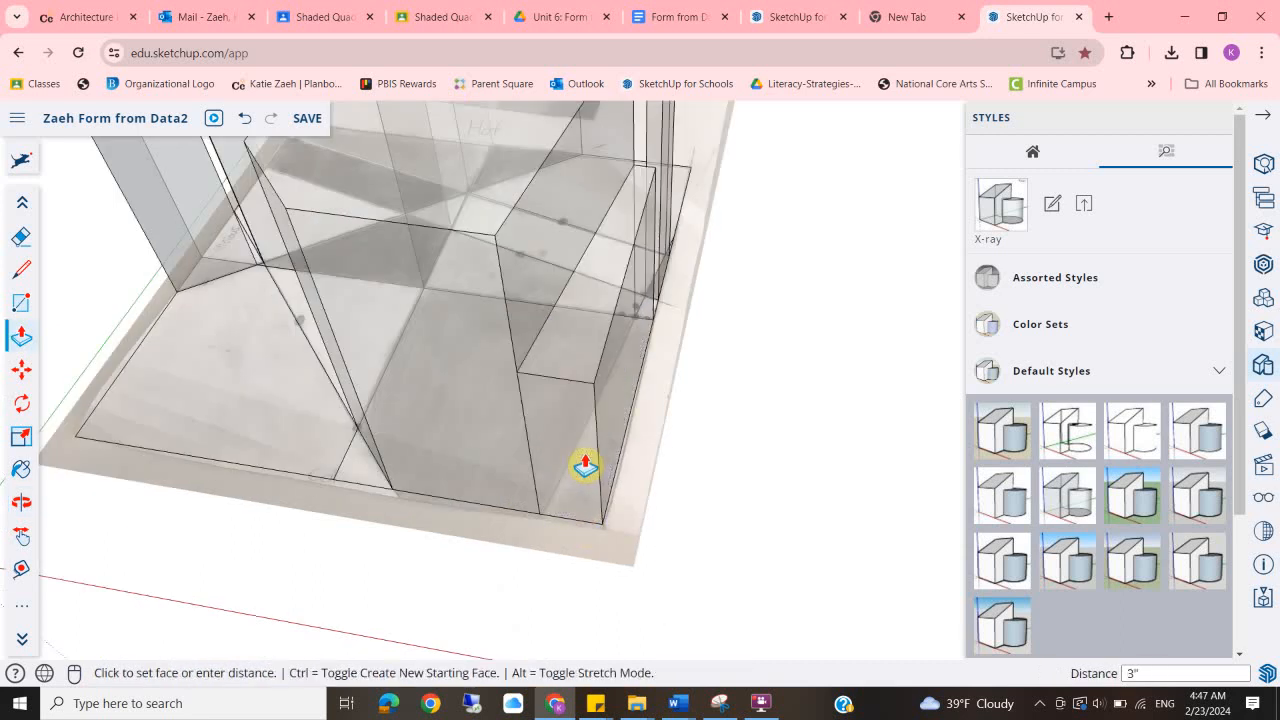
# Extrude the long wedge along the upper border, between "Hot" and the left corner, 3".
pyautogui.scroll(-5, 585, 450)
pyautogui.moveTo(583, 357); pyautogui.dragTo(171, 340, button='middle')
pyautogui.moveTo(857, 305); pyautogui.dragTo(490, 233, button='middle')
pyautogui.scroll(10, 700, 340)
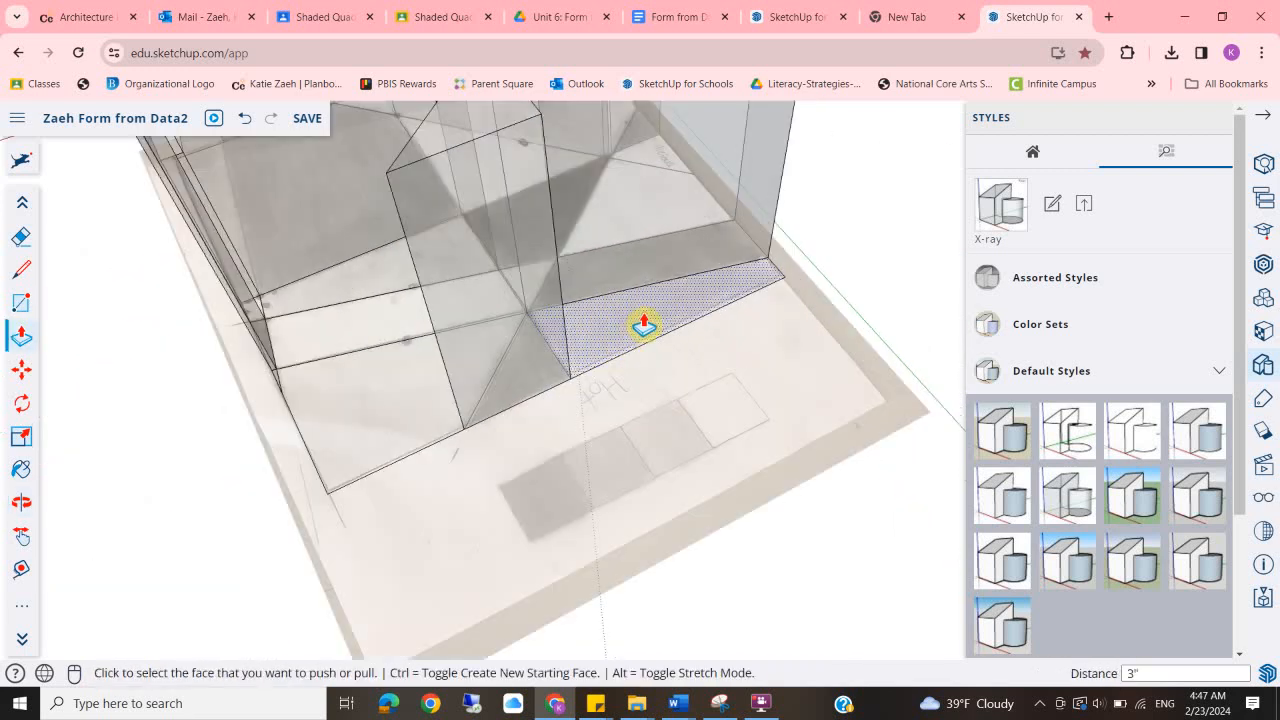
pyautogui.click(644, 323)
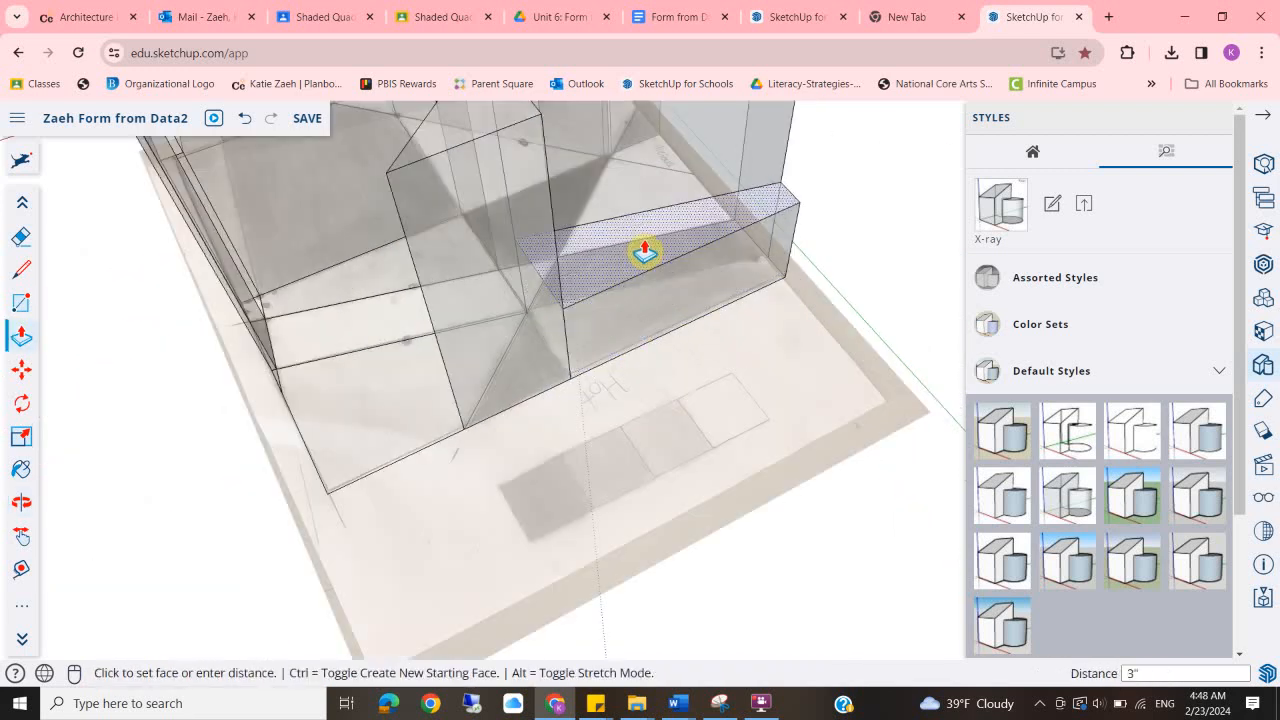
pyautogui.write('3')
pyautogui.press('Return')
# Extrude the large light region in the lower-left corner of the diagram 2".
pyautogui.moveTo(743, 355); pyautogui.dragTo(697, 457, button='middle')
pyautogui.moveTo(639, 368); pyautogui.dragTo(414, 551, button='middle')
pyautogui.moveTo(424, 396); pyautogui.dragTo(473, 350, button='middle')
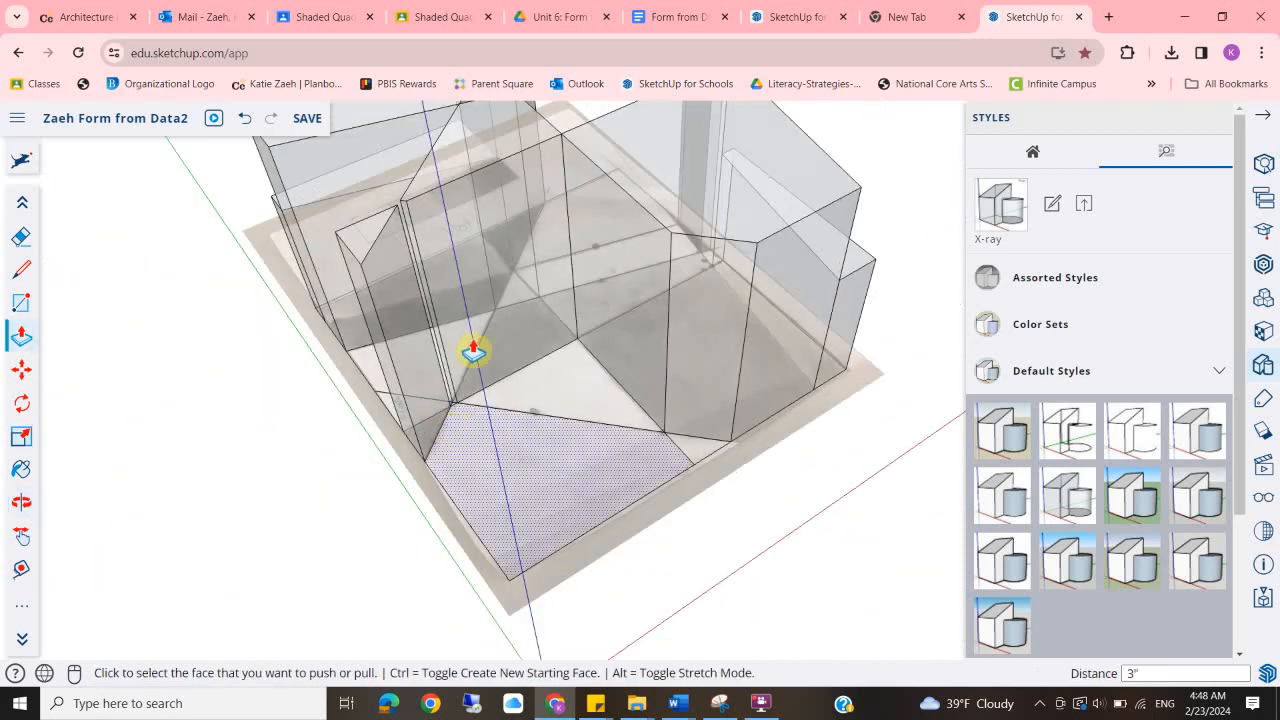
pyautogui.click(614, 491)
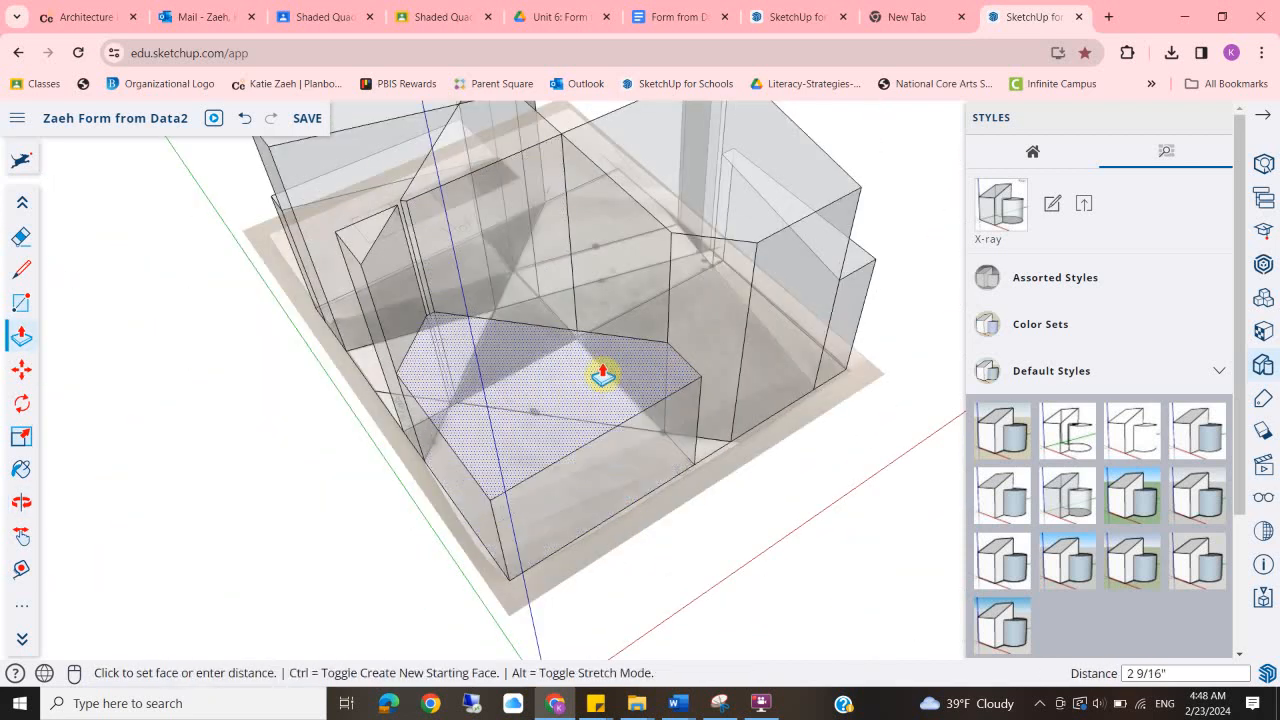
pyautogui.click(689, 370)
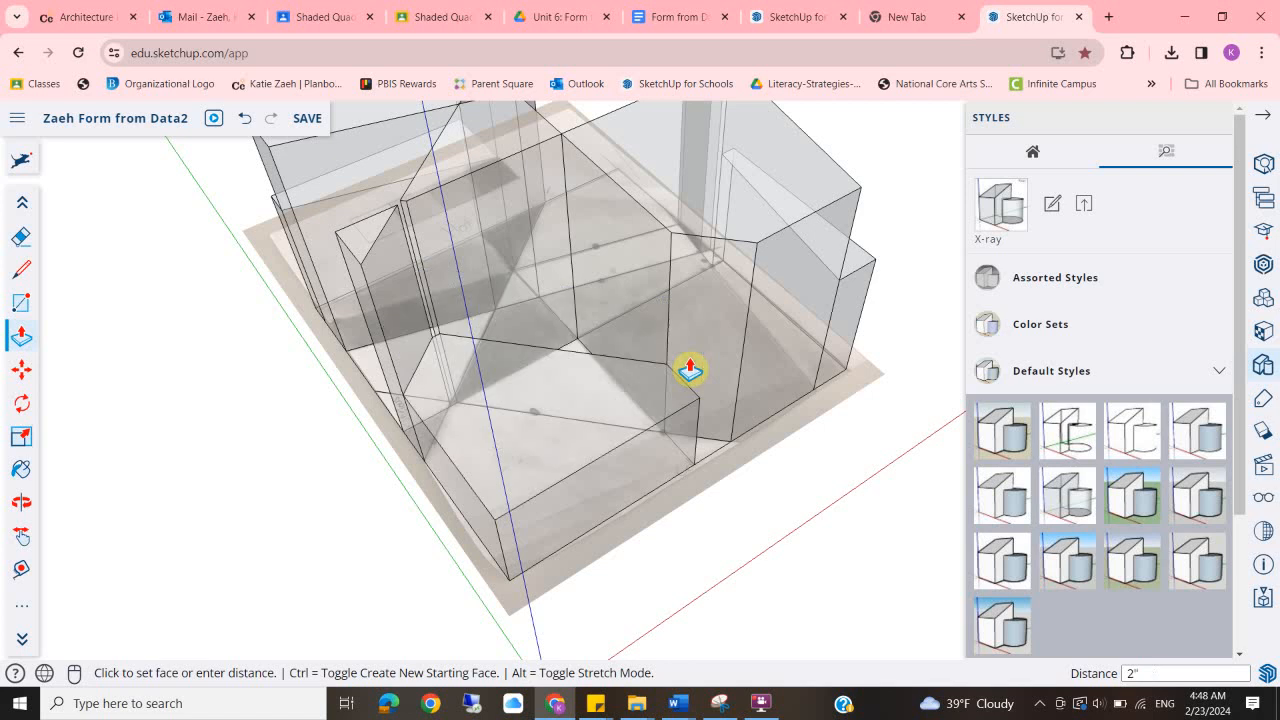
# Extrude the wedge between the light strip and the large dark block, and extrude the upper-right corner region 2".
pyautogui.moveTo(214, 399); pyautogui.dragTo(614, 428, button='middle')
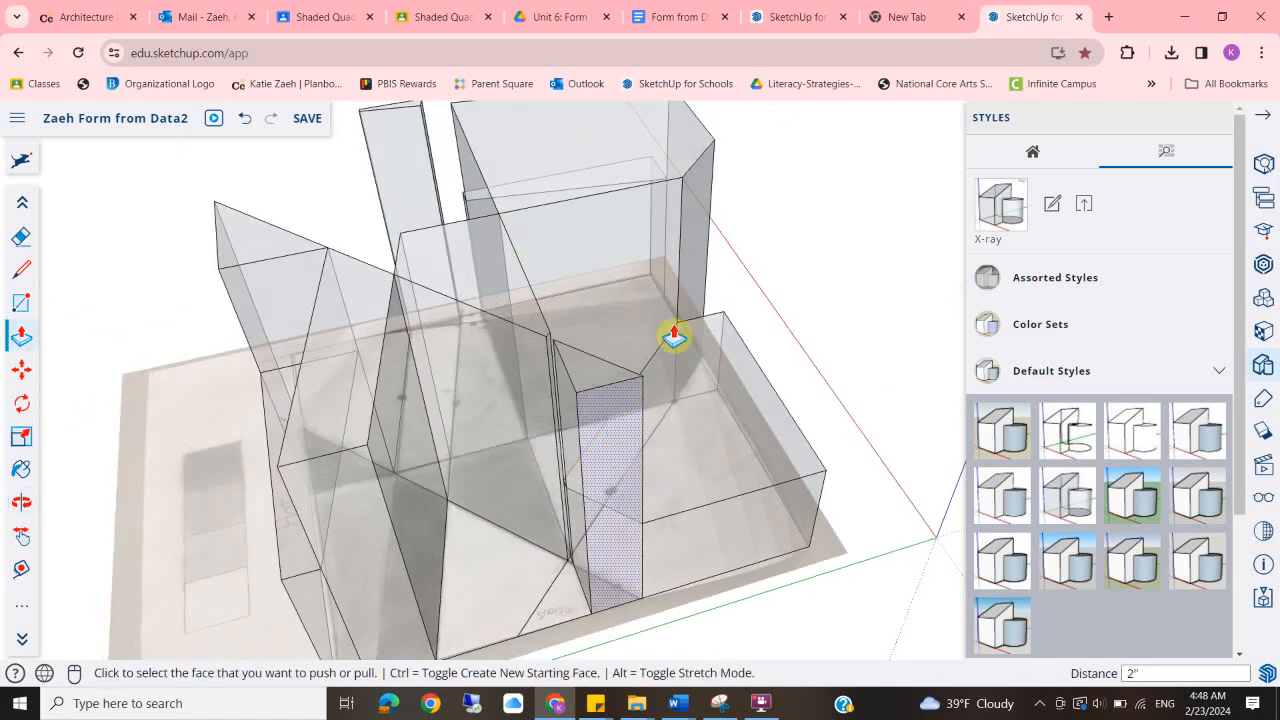
pyautogui.moveTo(337, 397); pyautogui.dragTo(405, 410, button='middle')
pyautogui.moveTo(735, 331); pyautogui.dragTo(591, 351, button='middle')
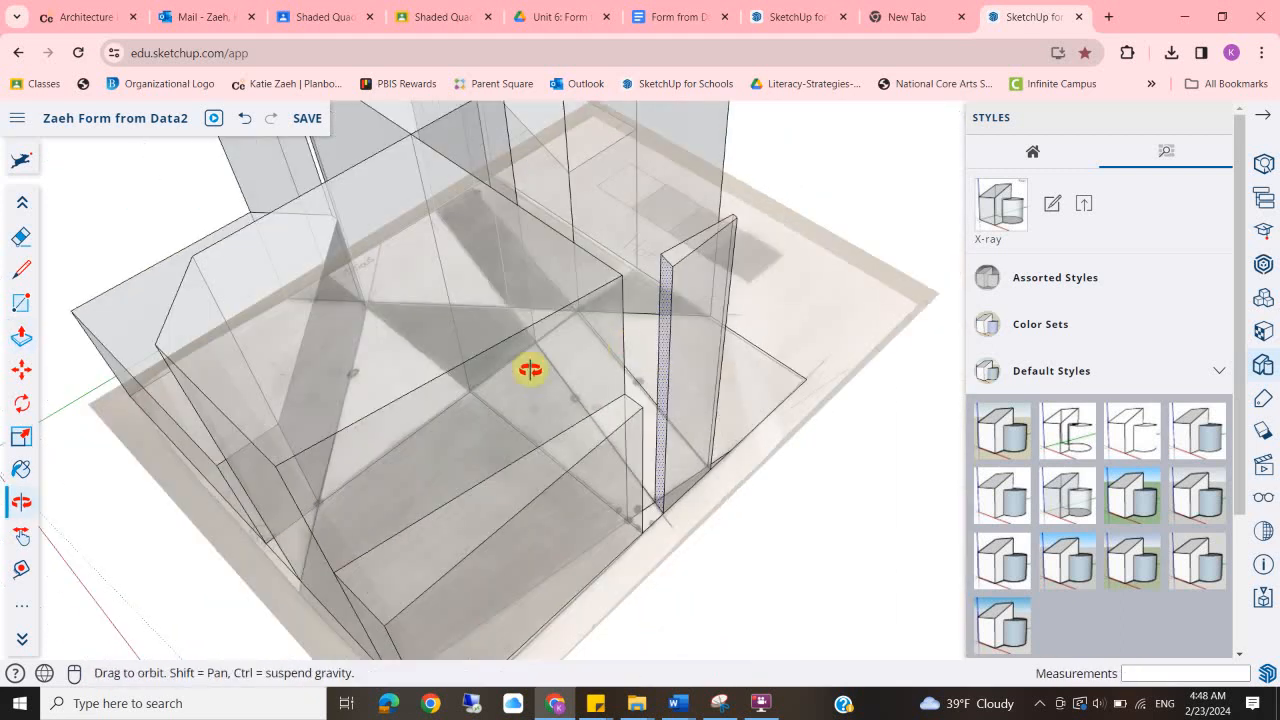
pyautogui.moveTo(201, 308); pyautogui.dragTo(663, 471, button='middle')
pyautogui.moveTo(860, 431); pyautogui.dragTo(686, 386, button='middle')
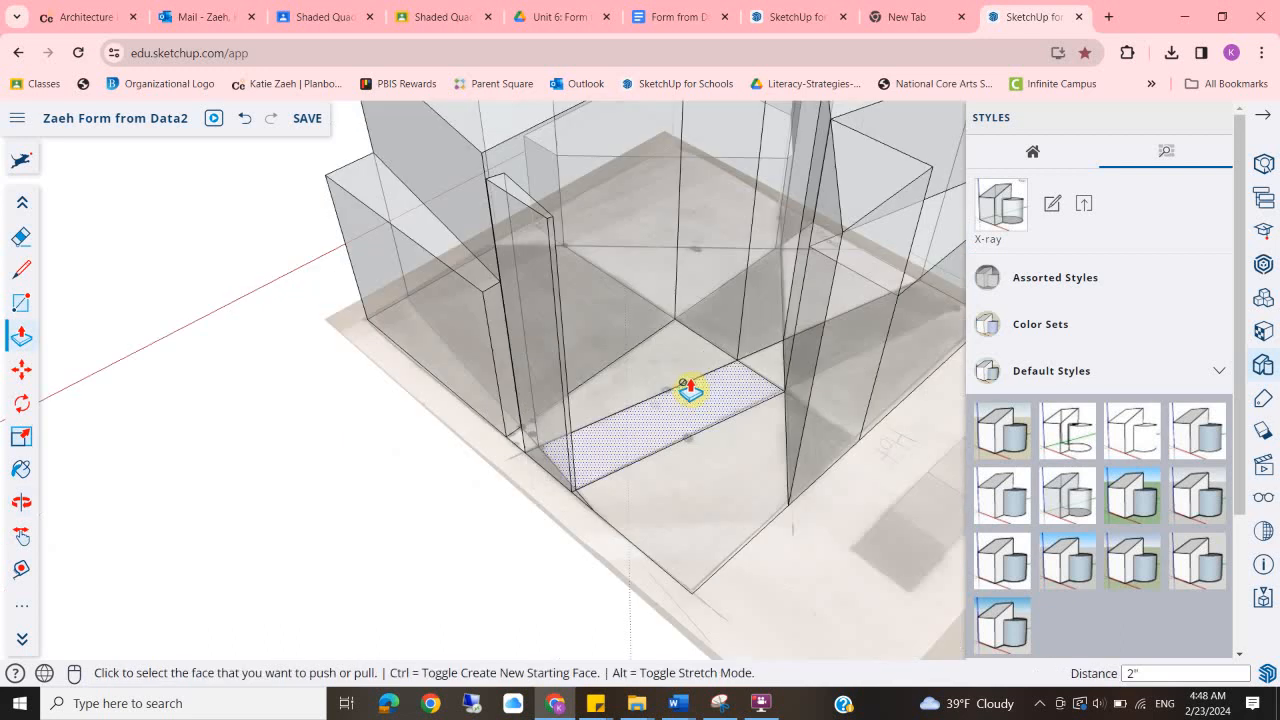
pyautogui.click(683, 374)
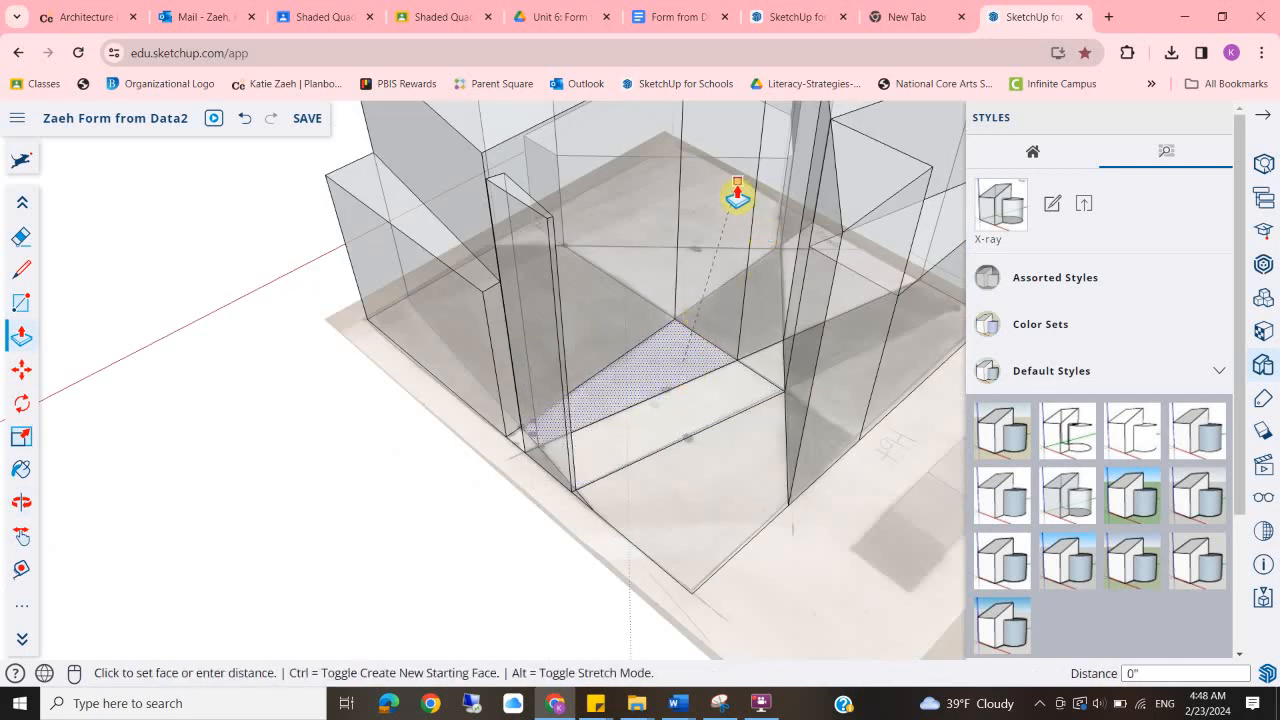
pyautogui.click(706, 225)
pyautogui.click(731, 537)
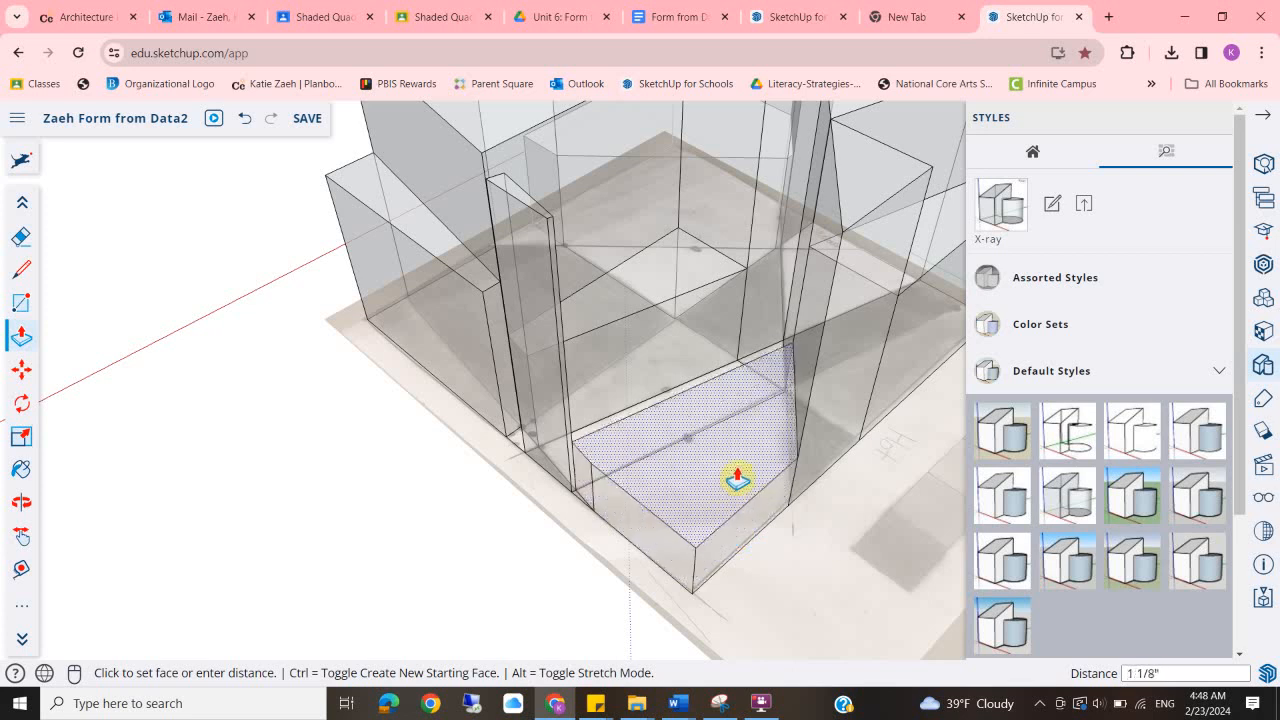
pyautogui.press('Return')
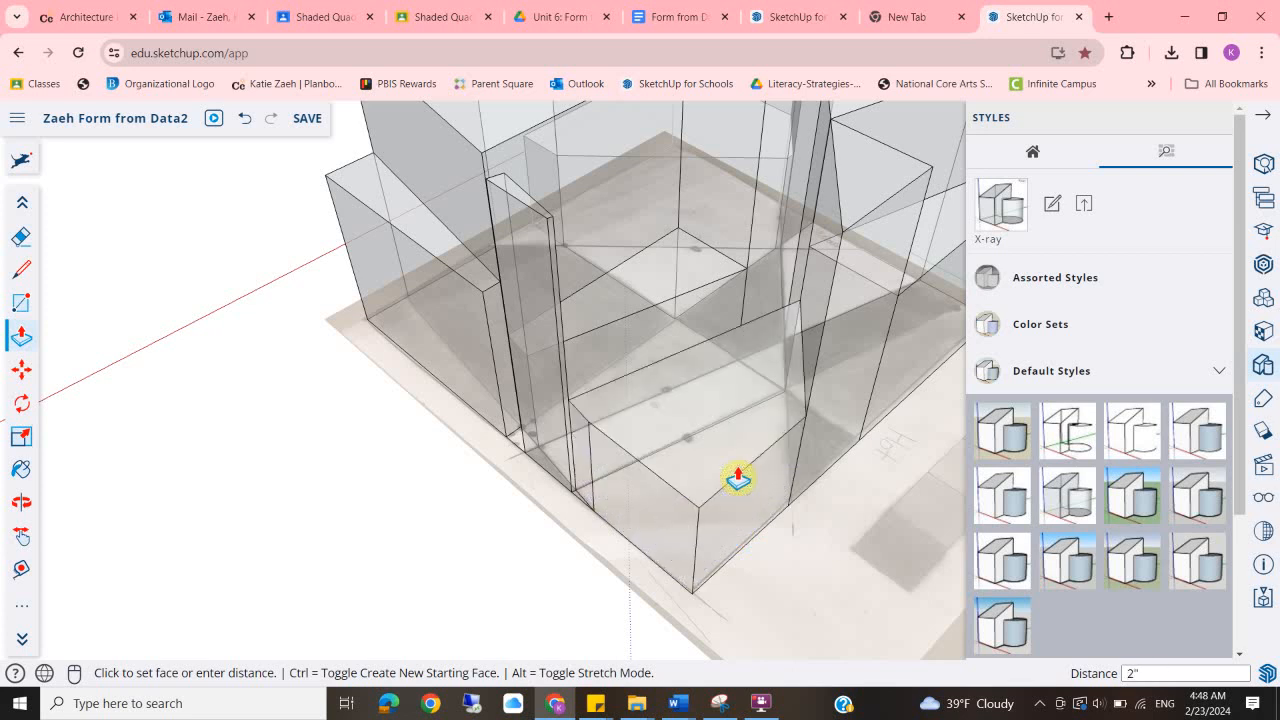
# Extrude the light diagonal strip between the upper-right block and the adjoining wedge 1".
pyautogui.moveTo(731, 440); pyautogui.dragTo(689, 500, button='middle')
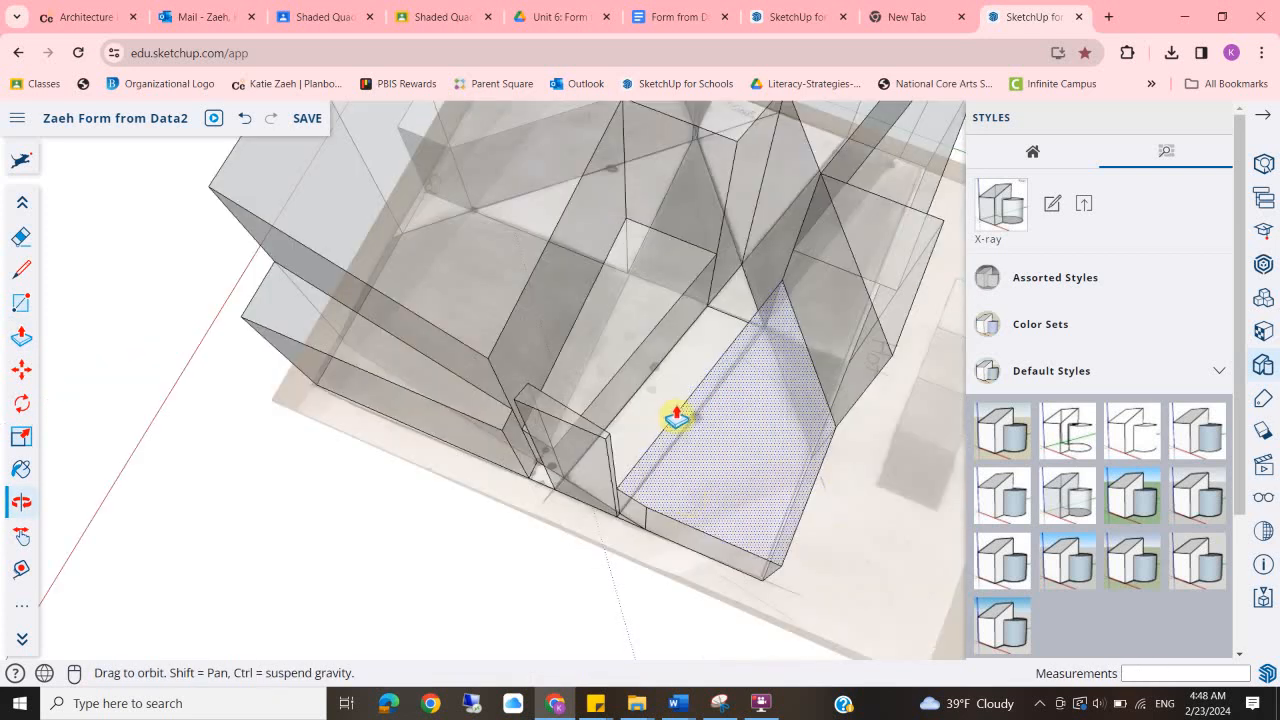
pyautogui.moveTo(677, 416); pyautogui.dragTo(680, 371, button='middle')
pyautogui.click(681, 370)
pyautogui.press('Return')
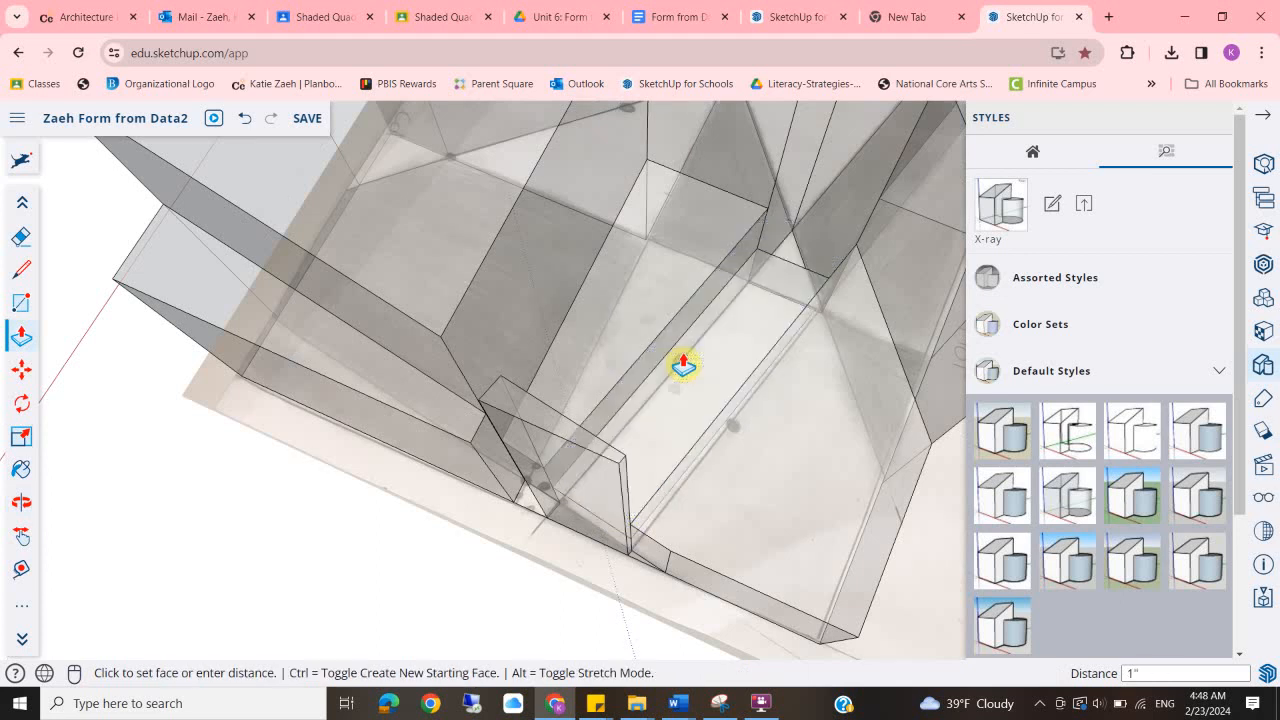
# Extrude the tiny four-sided region at the cluster of dots on the right border 1".
pyautogui.scroll(2, 518, 517)
pyautogui.scroll(1, 545, 486)
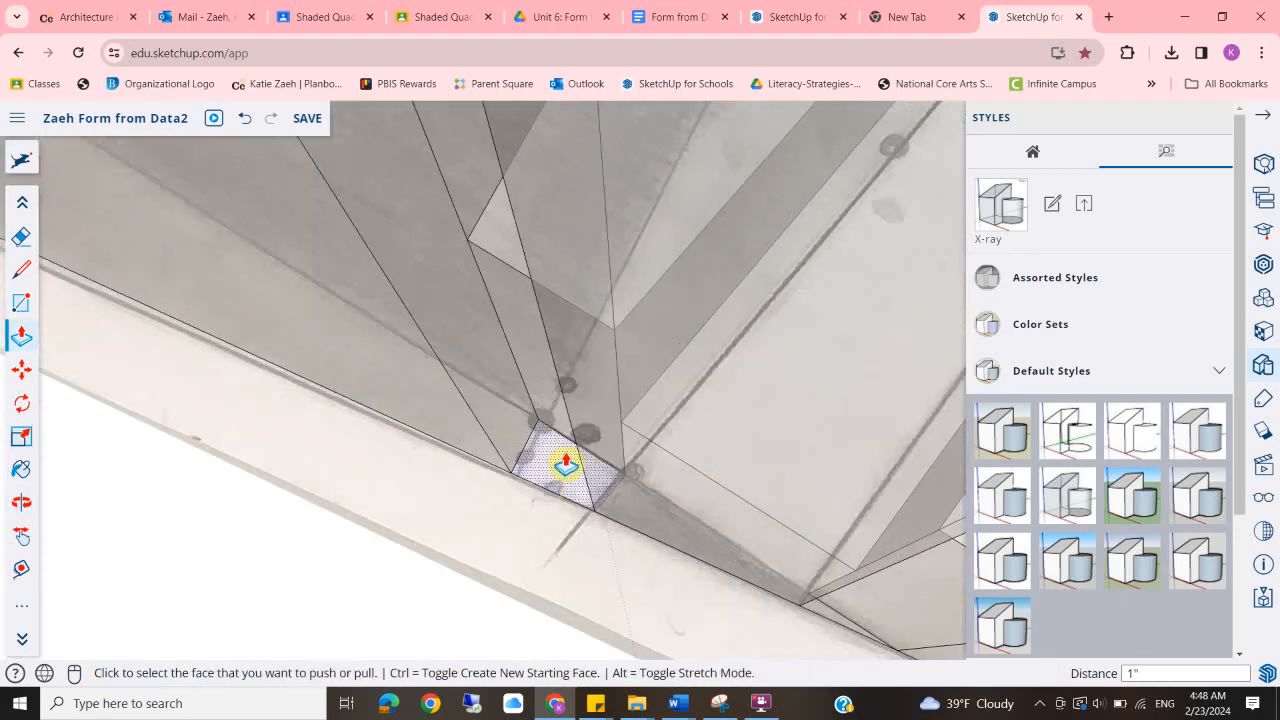
pyautogui.click(566, 464)
pyautogui.click(511, 412)
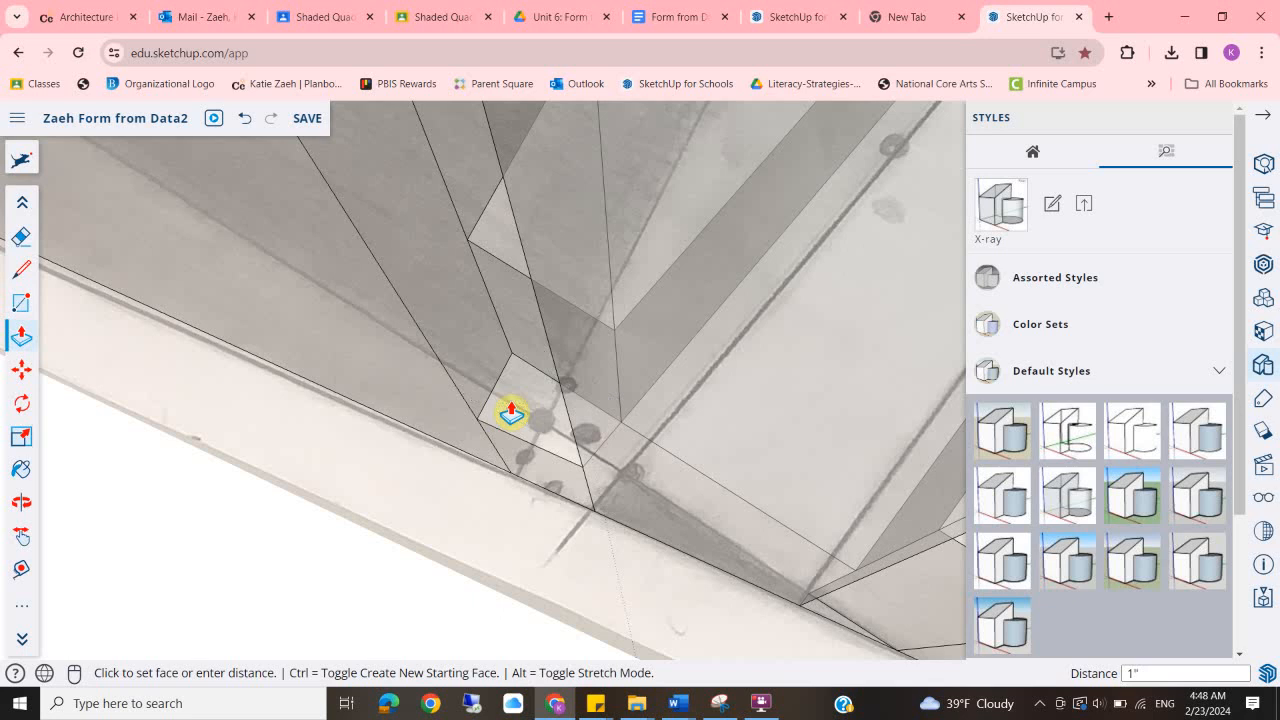
# Extrude the light triangle between the lower-left block, the large dark block and the central dark block 1".
pyautogui.scroll(-3, 574, 311)
pyautogui.moveTo(377, 394); pyautogui.dragTo(664, 367, button='middle')
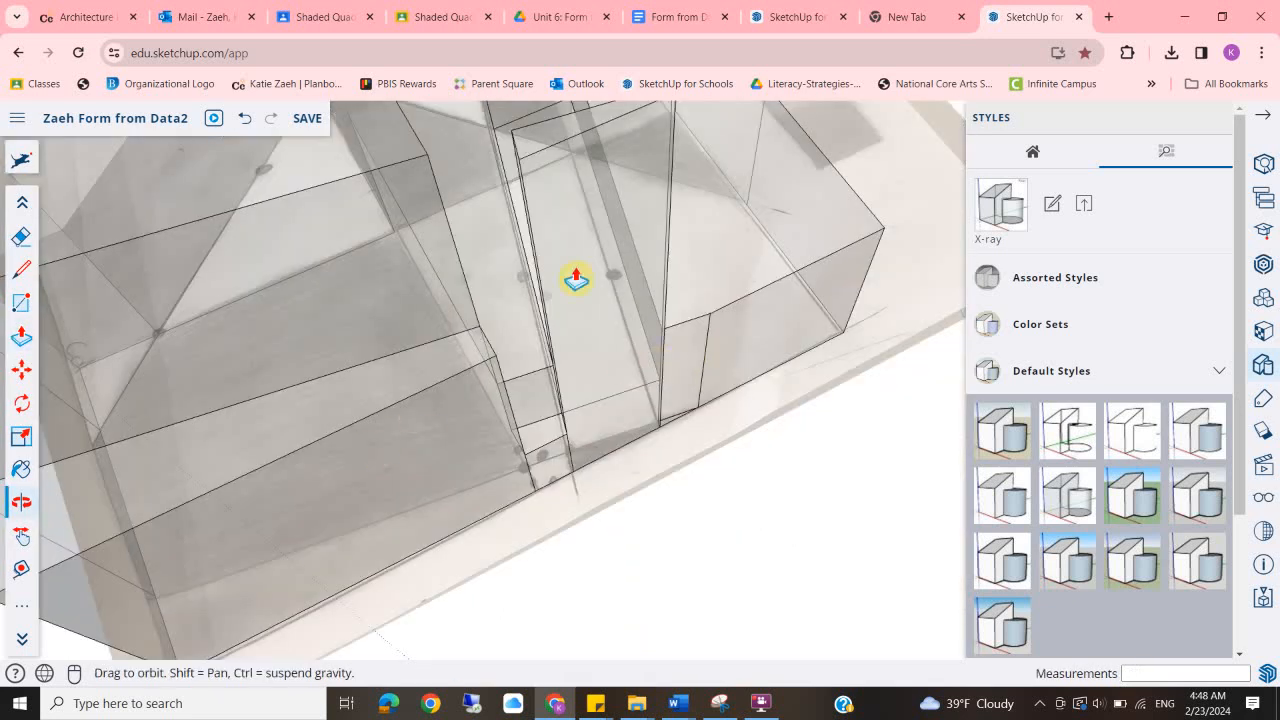
pyautogui.moveTo(417, 414); pyautogui.dragTo(703, 202, button='middle')
pyautogui.moveTo(520, 292); pyautogui.dragTo(670, 430, button='middle')
pyautogui.scroll(3, 446, 437)
pyautogui.moveTo(446, 437); pyautogui.dragTo(600, 437, button='middle')
pyautogui.click(600, 432)
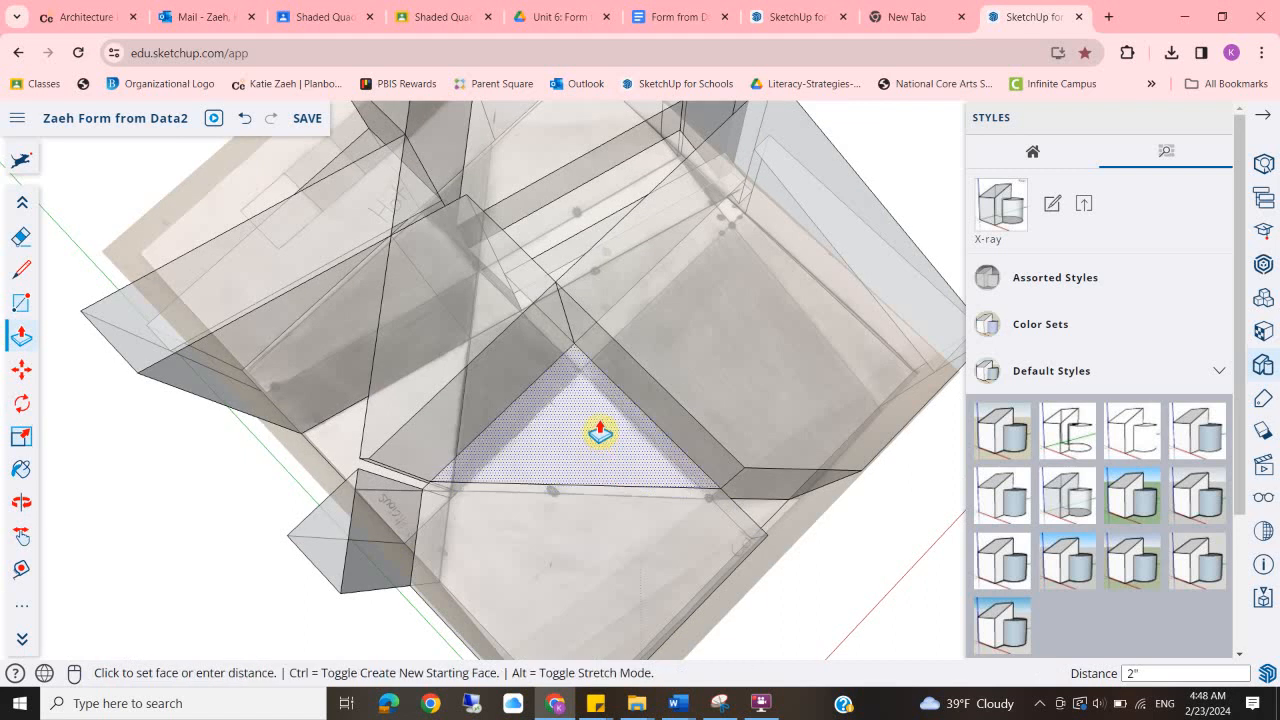
pyautogui.moveTo(706, 449); pyautogui.dragTo(674, 582, button='middle')
pyautogui.scroll(2, 674, 582)
pyautogui.moveTo(575, 395); pyautogui.dragTo(588, 366)
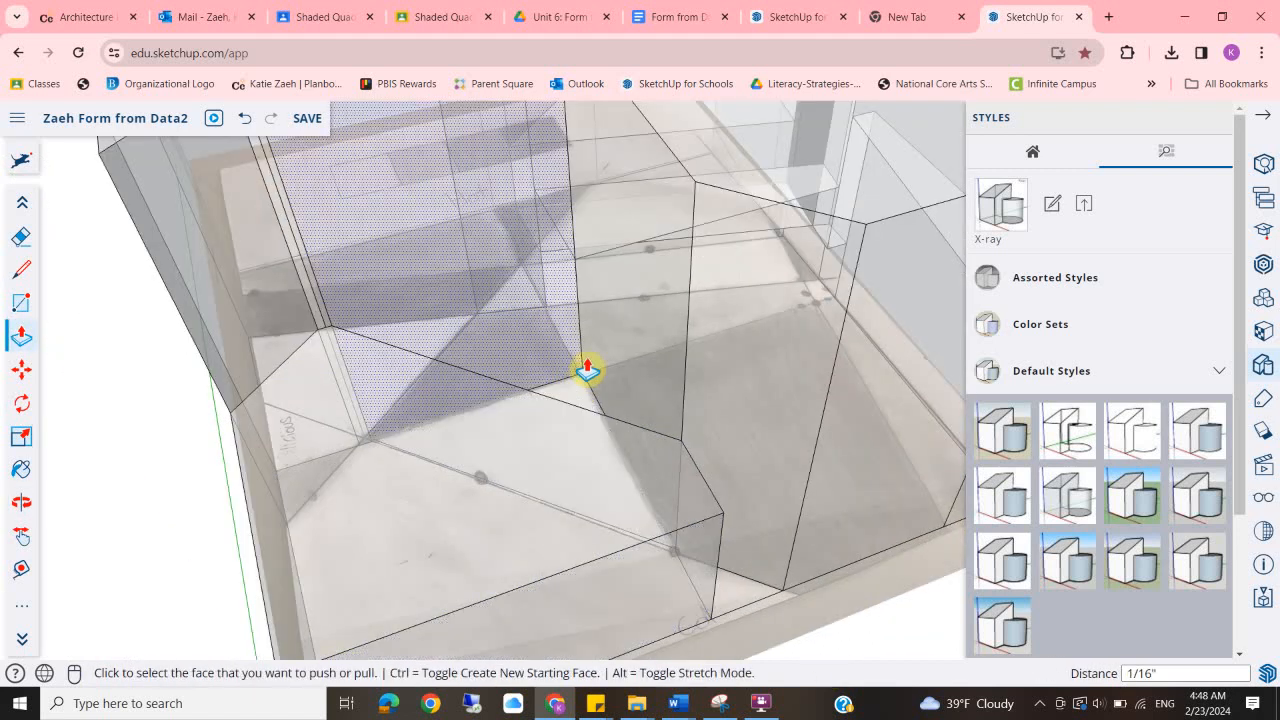
pyautogui.moveTo(565, 378); pyautogui.dragTo(583, 346, button='middle')
pyautogui.scroll(3, 564, 461)
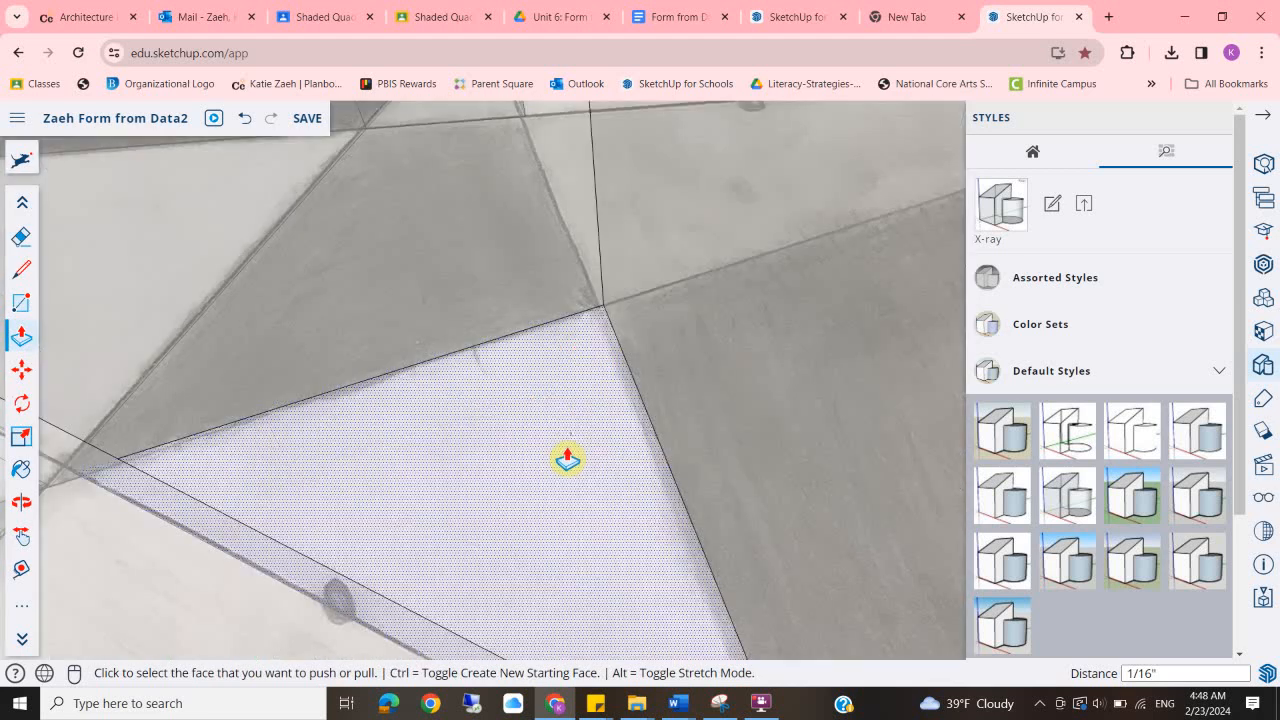
pyautogui.moveTo(630, 407); pyautogui.dragTo(620, 419)
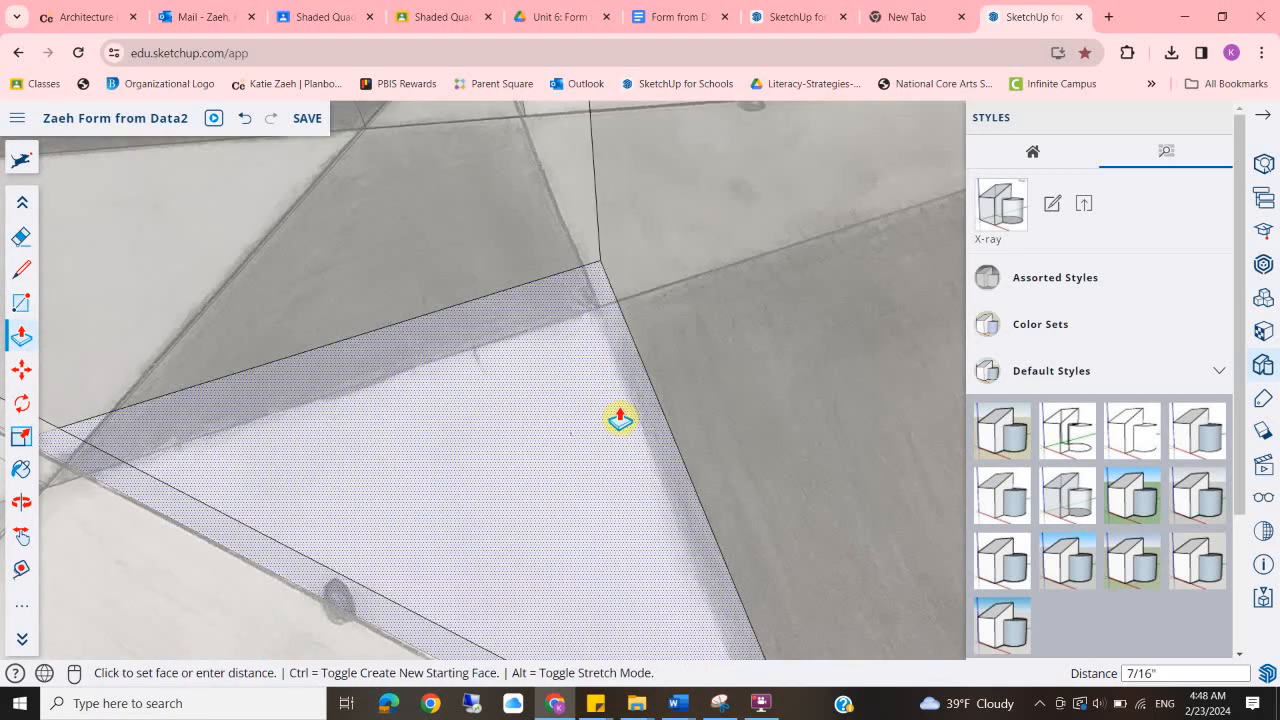
pyautogui.click(608, 431)
pyautogui.scroll(-3, 622, 420)
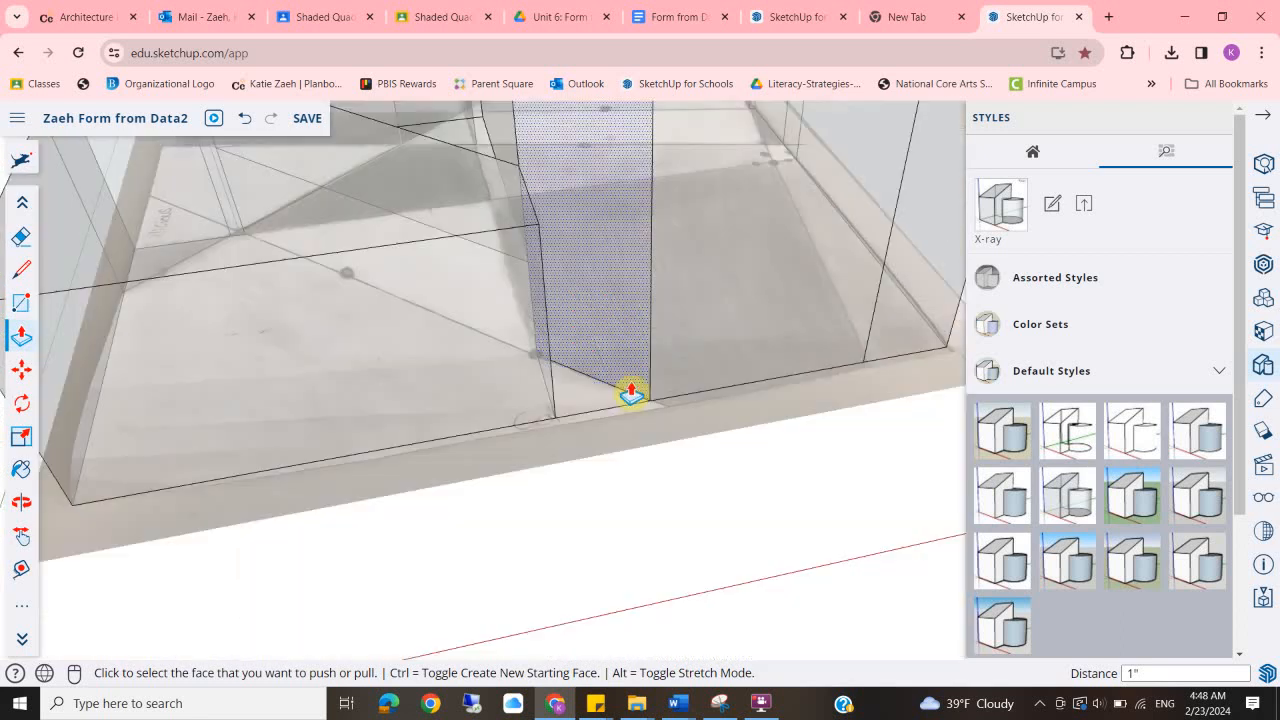
# Extrude the small light triangle at the lower border, beside the large dark block, 1".
pyautogui.scroll(3, 565, 445)
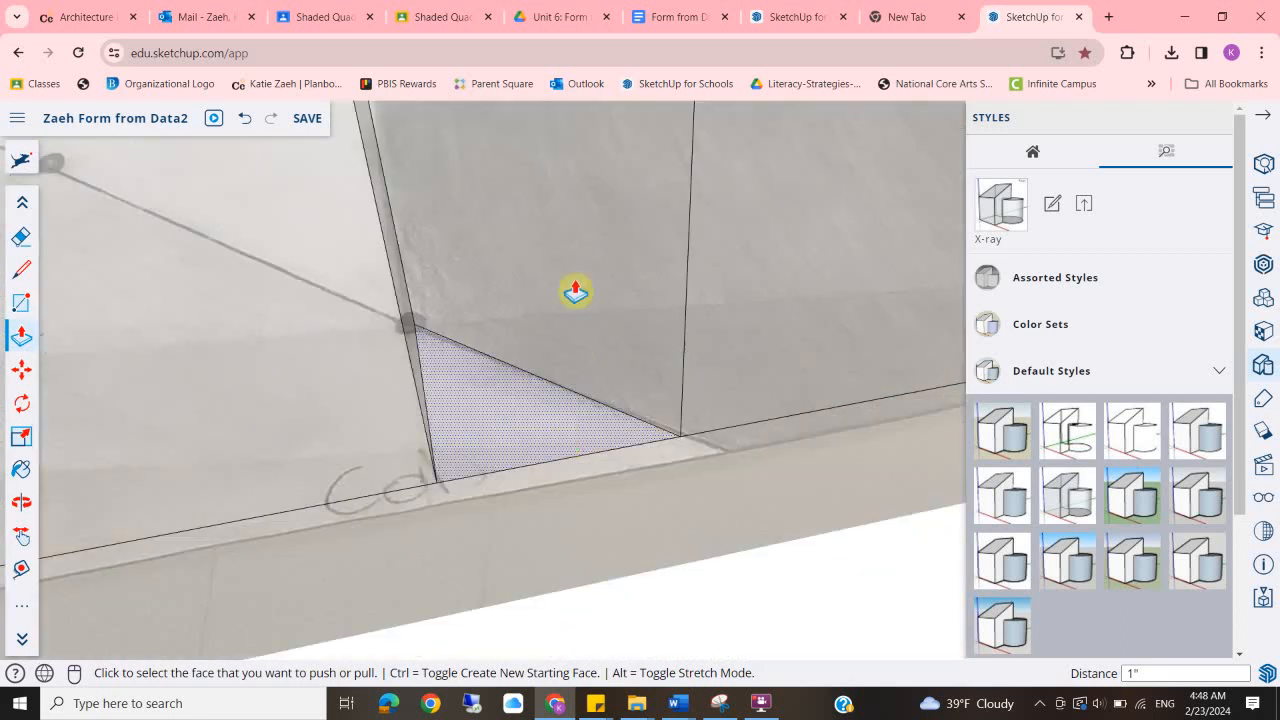
pyautogui.click(535, 416)
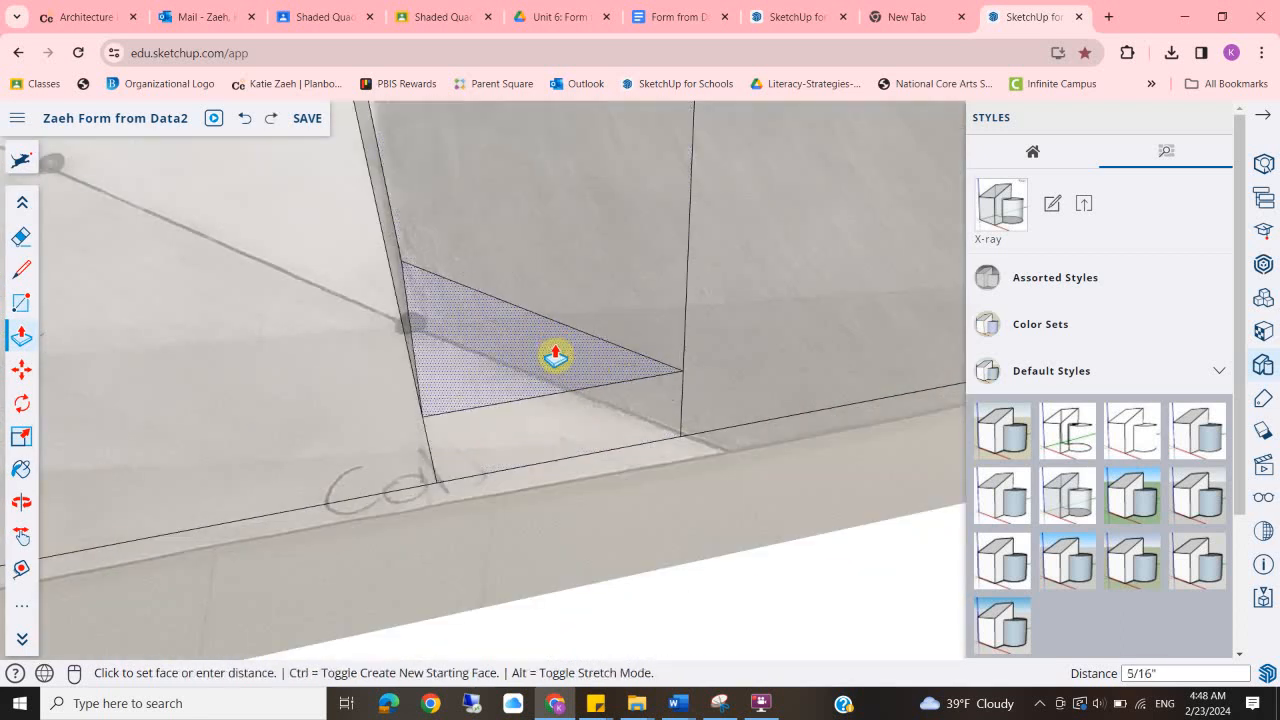
pyautogui.write('1')
pyautogui.press('Return')
pyautogui.scroll(-1, 555, 356)
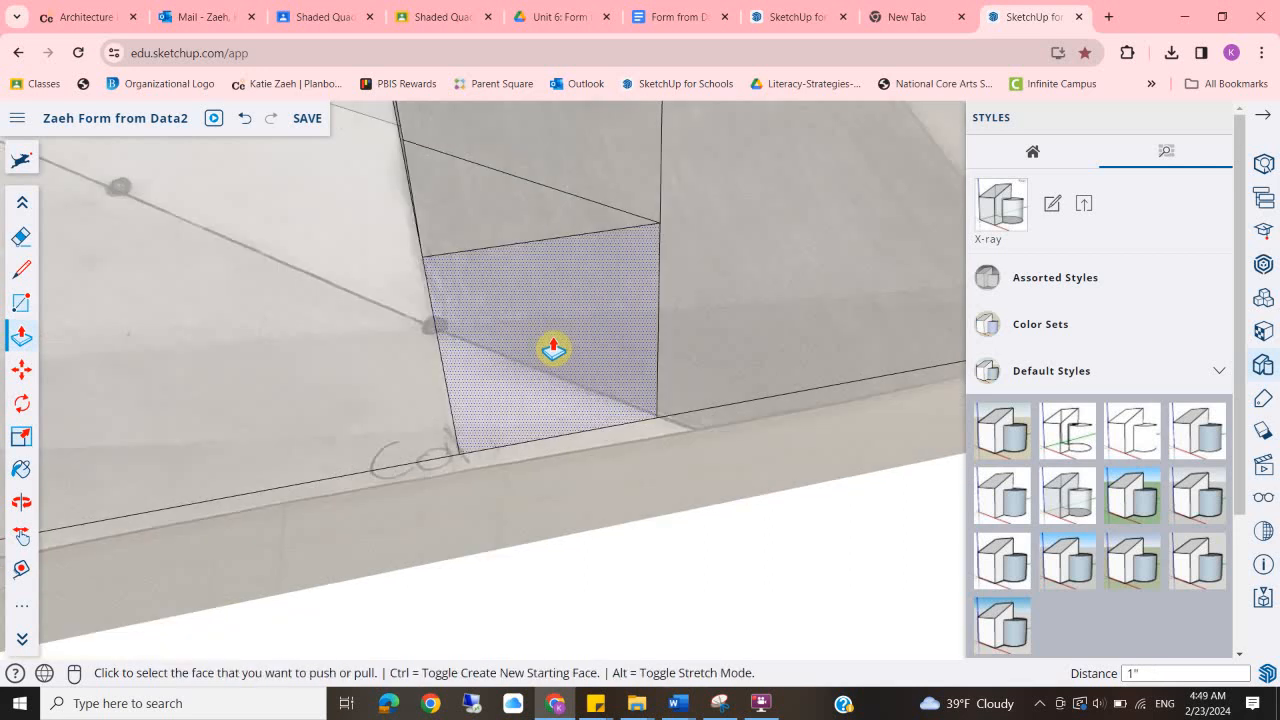
# Extrude the small light triangle on the opposite border and the larger light triangle adjoining it 1" each.
pyautogui.scroll(-8, 654, 370)
pyautogui.moveTo(654, 370); pyautogui.dragTo(294, 449, button='middle')
pyautogui.scroll(4, 346, 440)
pyautogui.moveTo(451, 440); pyautogui.dragTo(631, 426, button='middle')
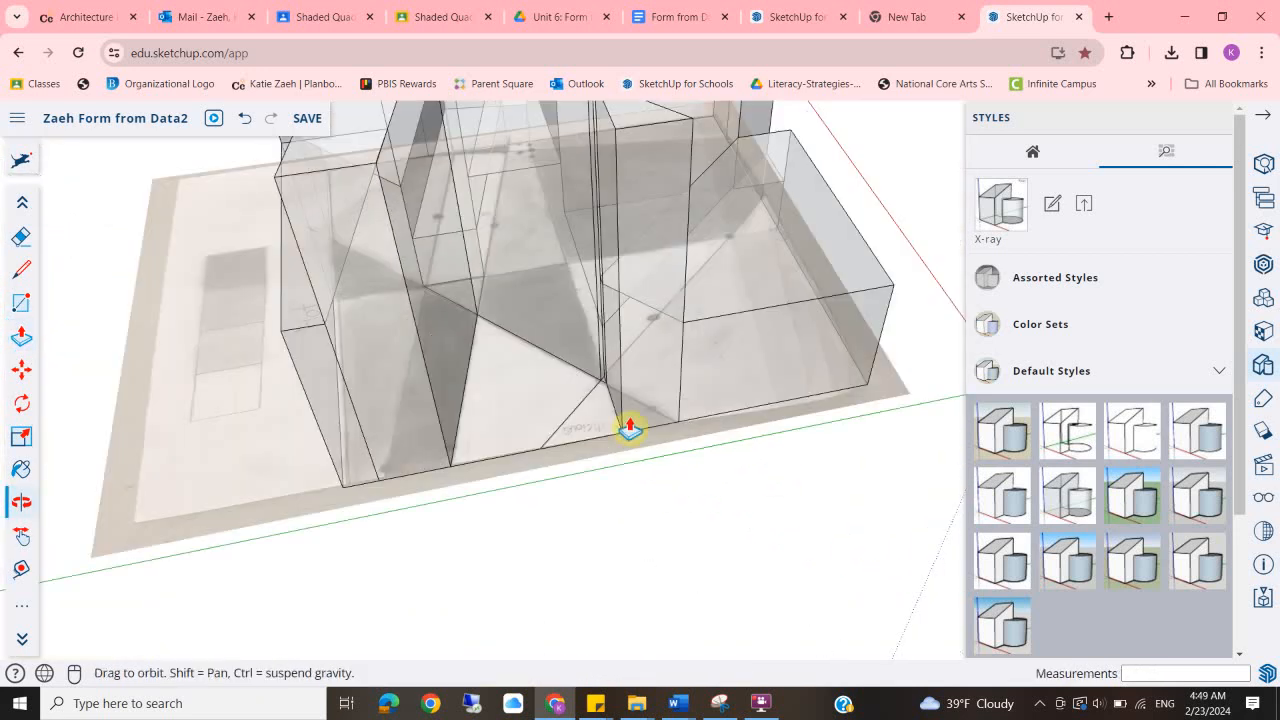
pyautogui.scroll(5, 620, 424)
pyautogui.click(596, 443)
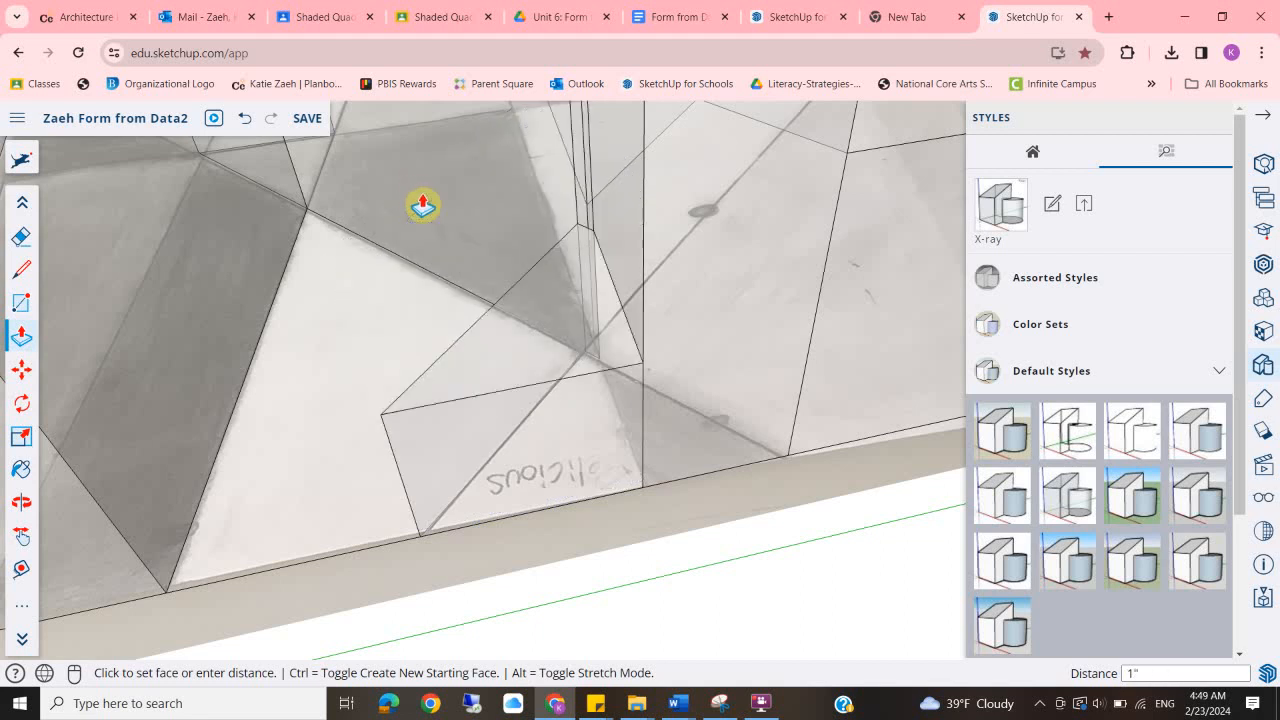
pyautogui.click(521, 370)
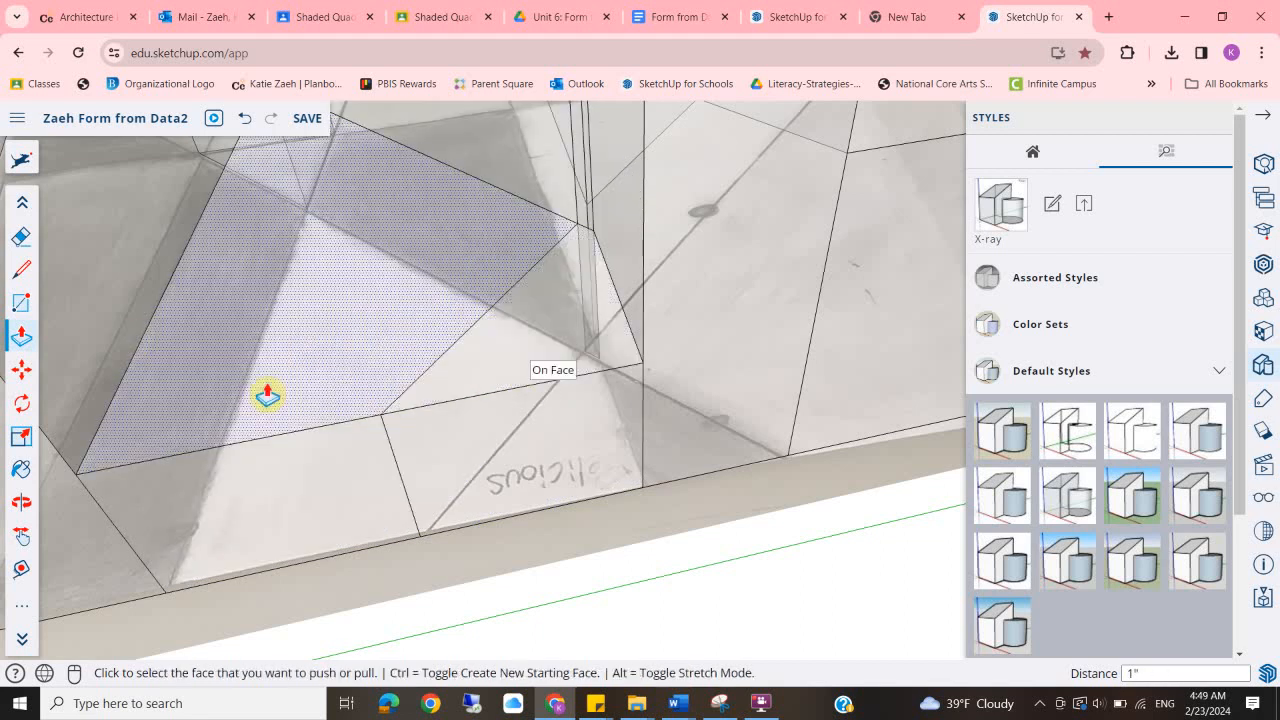
# Delete the shaded reference image beneath the model and switch the style to Default Style.
pyautogui.scroll(-8, 497, 323)
pyautogui.moveTo(398, 338); pyautogui.dragTo(850, 518, button='middle')
pyautogui.moveTo(124, 516); pyautogui.dragTo(14, 143, button='middle')
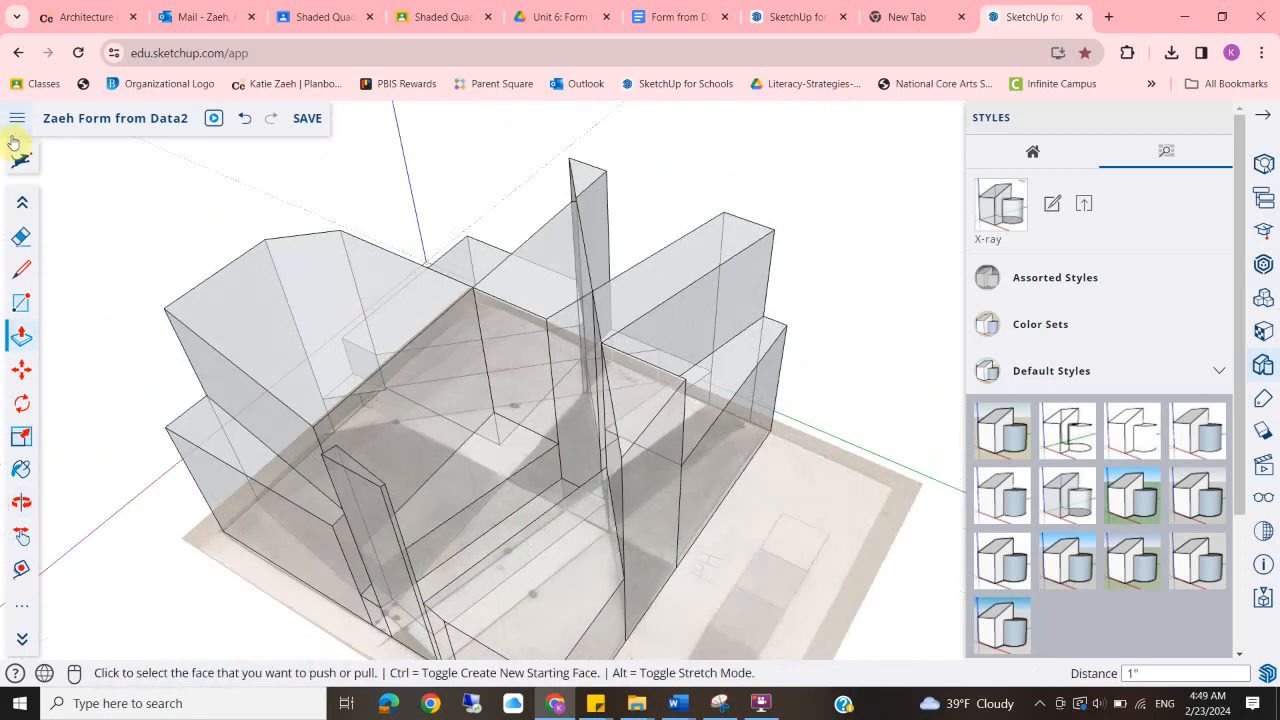
pyautogui.scroll(-5, 474, 291)
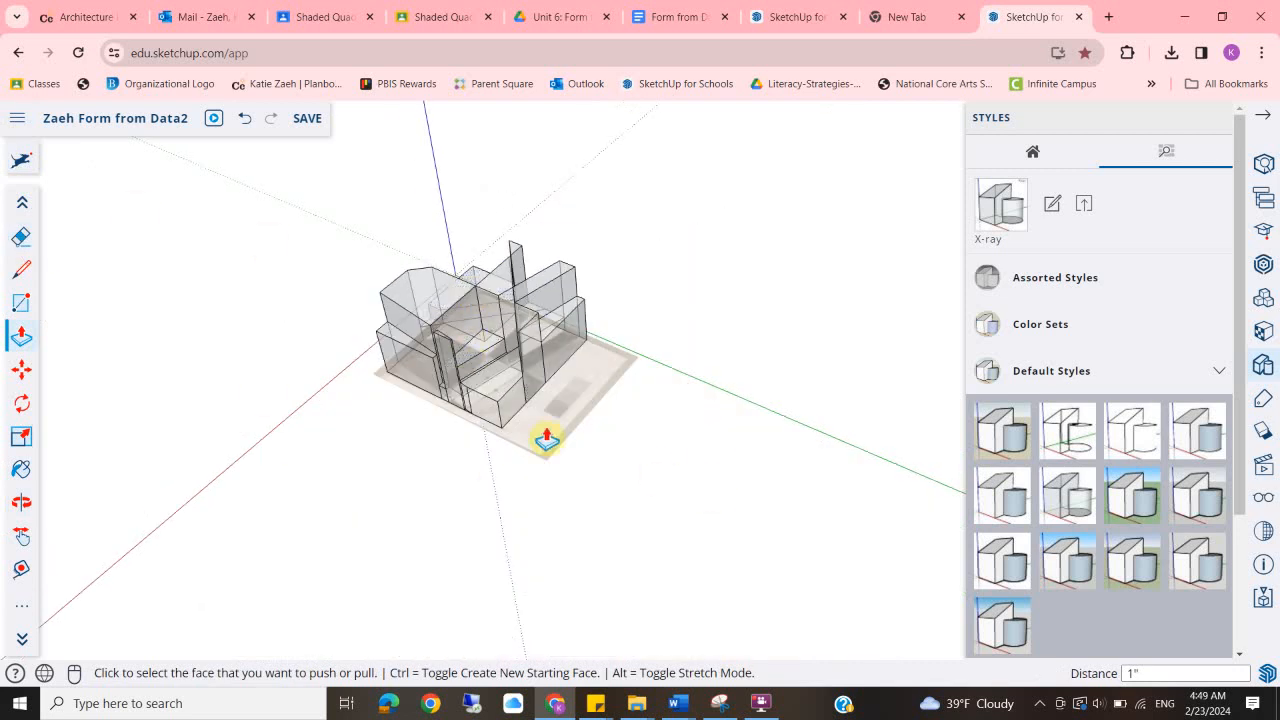
pyautogui.click(22, 201)
pyautogui.click(21, 236)
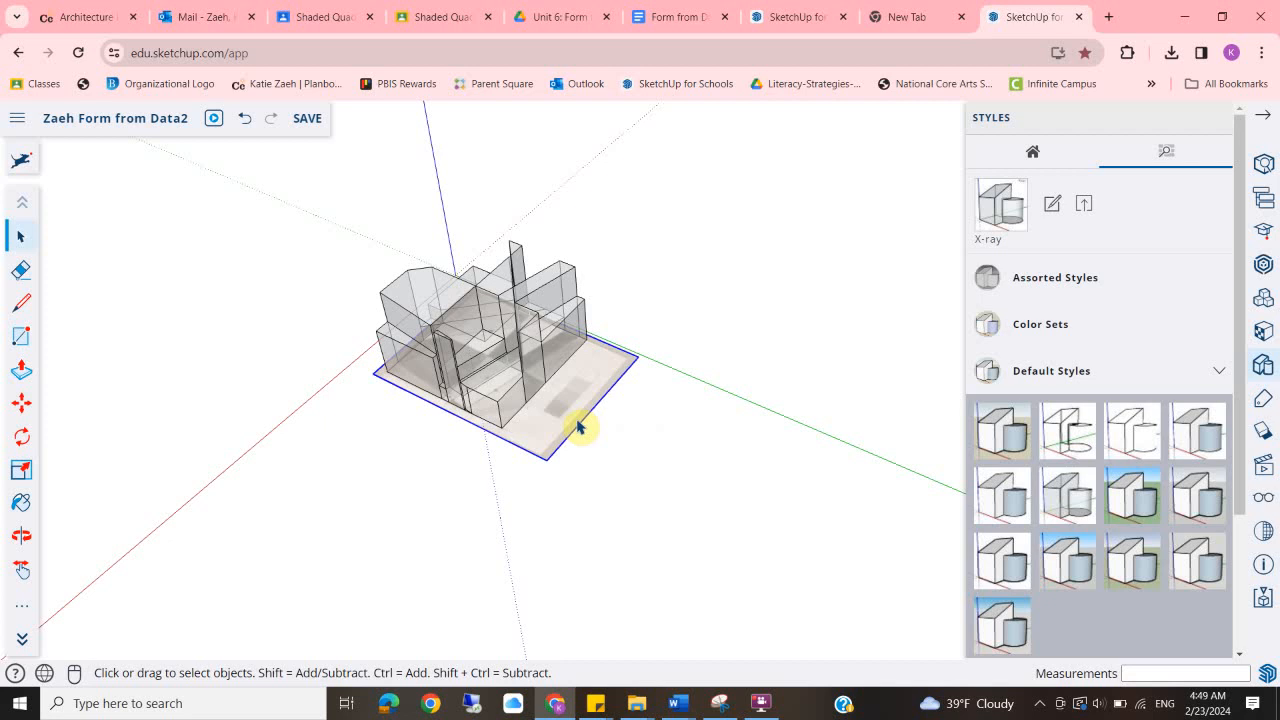
pyautogui.press('Delete')
pyautogui.moveTo(698, 417); pyautogui.dragTo(1112, 484, button='middle')
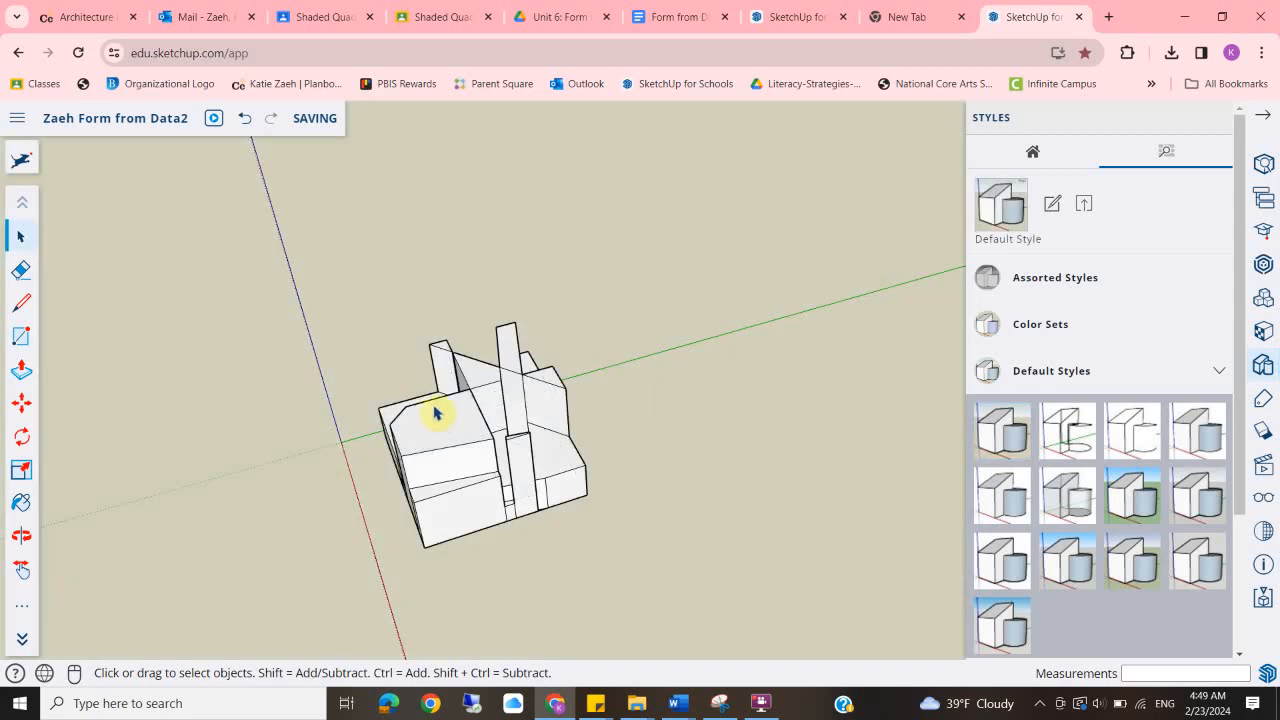
pyautogui.moveTo(435, 413); pyautogui.dragTo(1171, 229, button='middle')
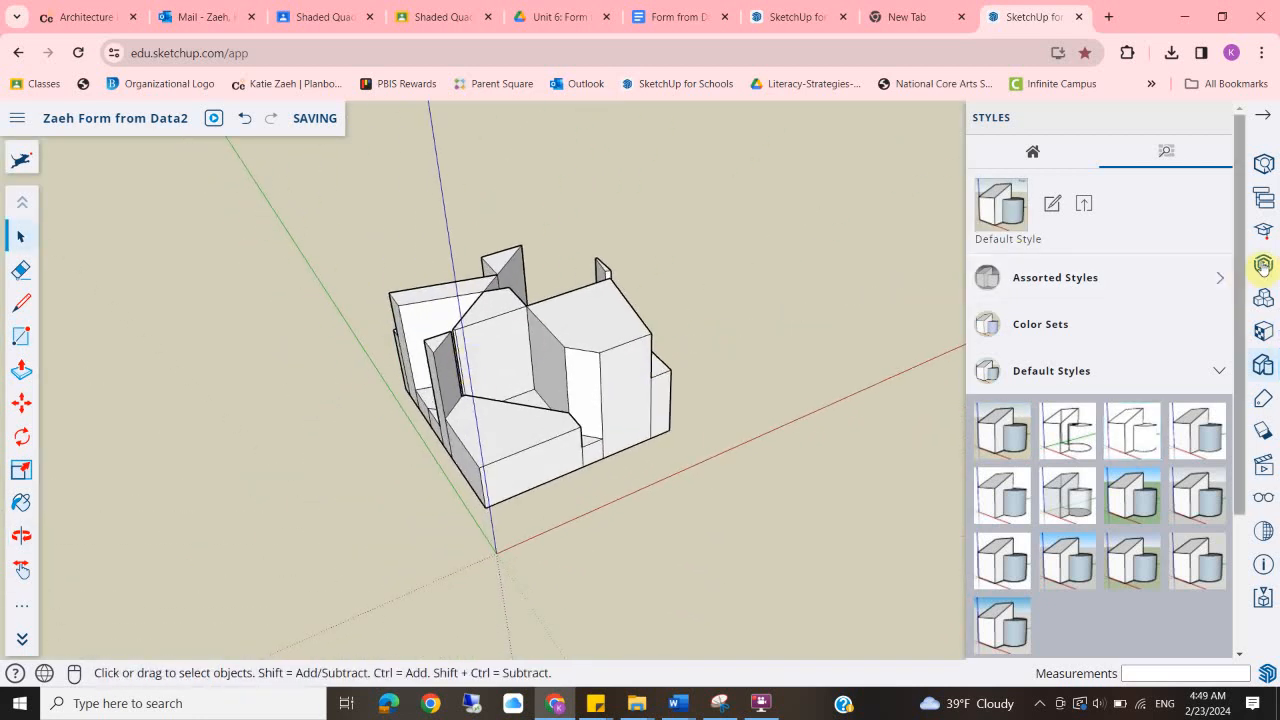
# Choose the light salmon swatch from the Colors materials and paint the tops of the tall corner block and the low front block.
pyautogui.click(1264, 332)
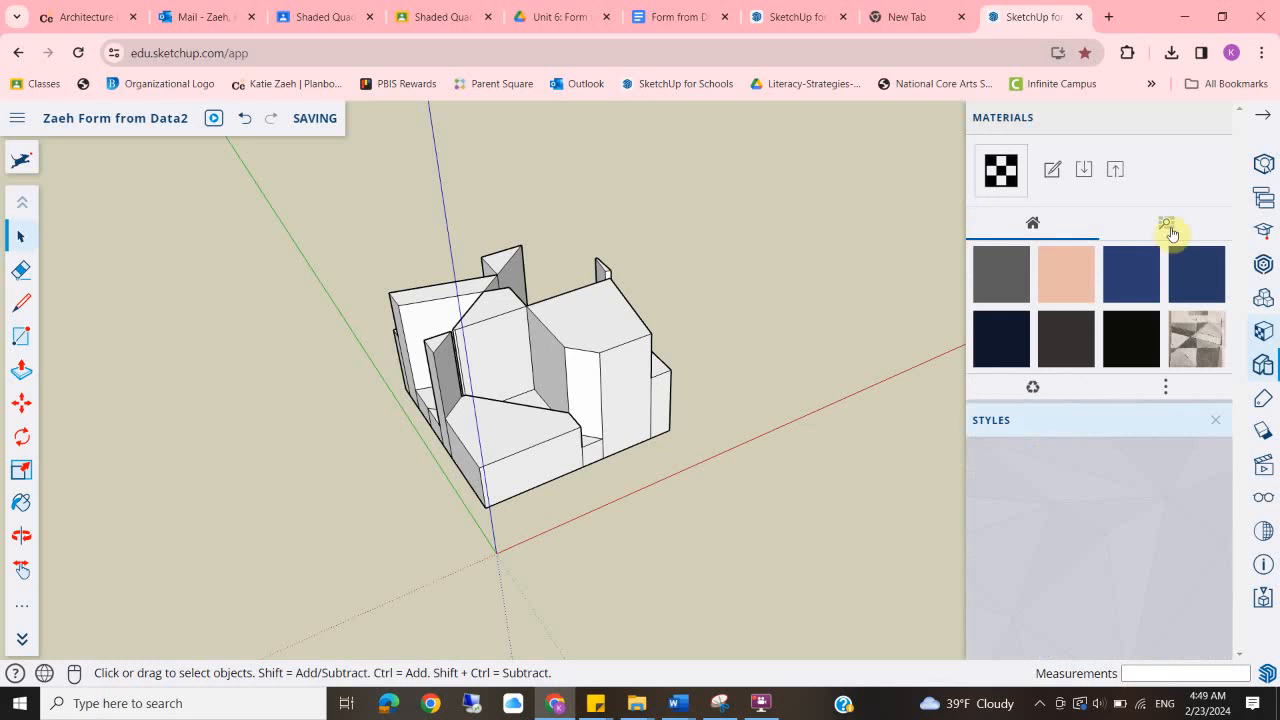
pyautogui.click(1167, 224)
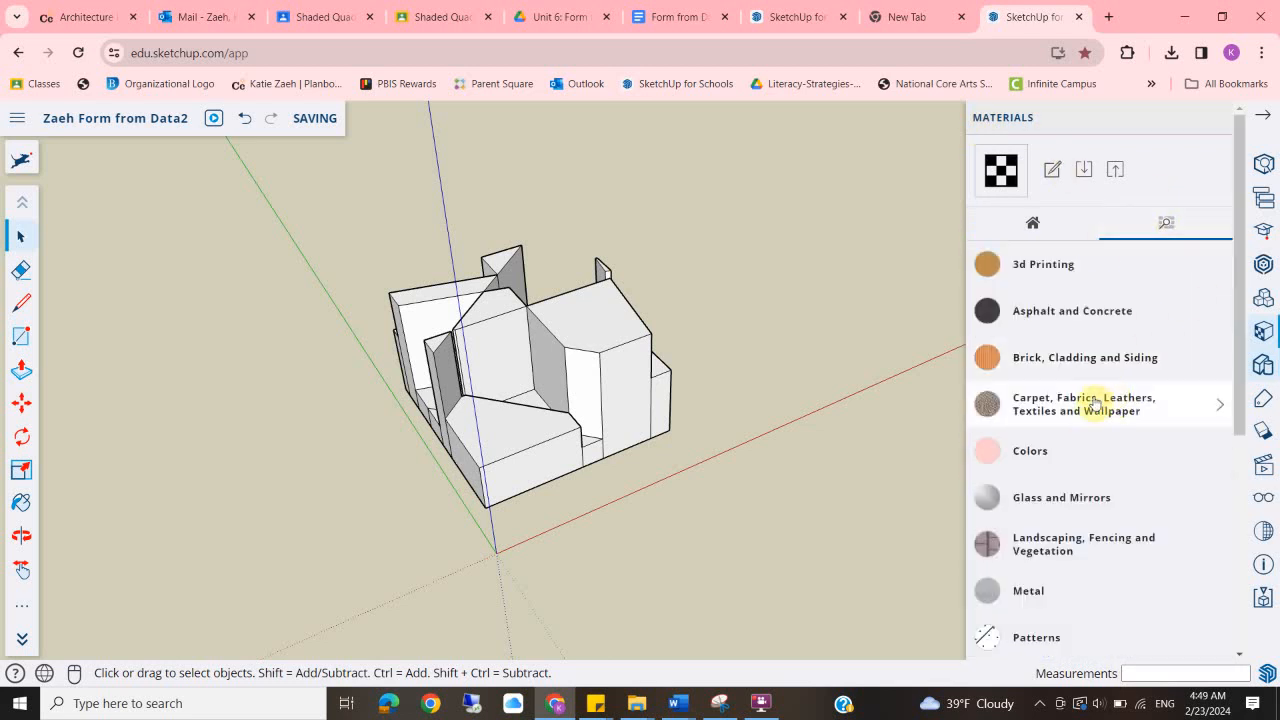
pyautogui.click(1051, 466)
pyautogui.scroll(-3, 1046, 494)
pyautogui.scroll(-2, 1060, 500)
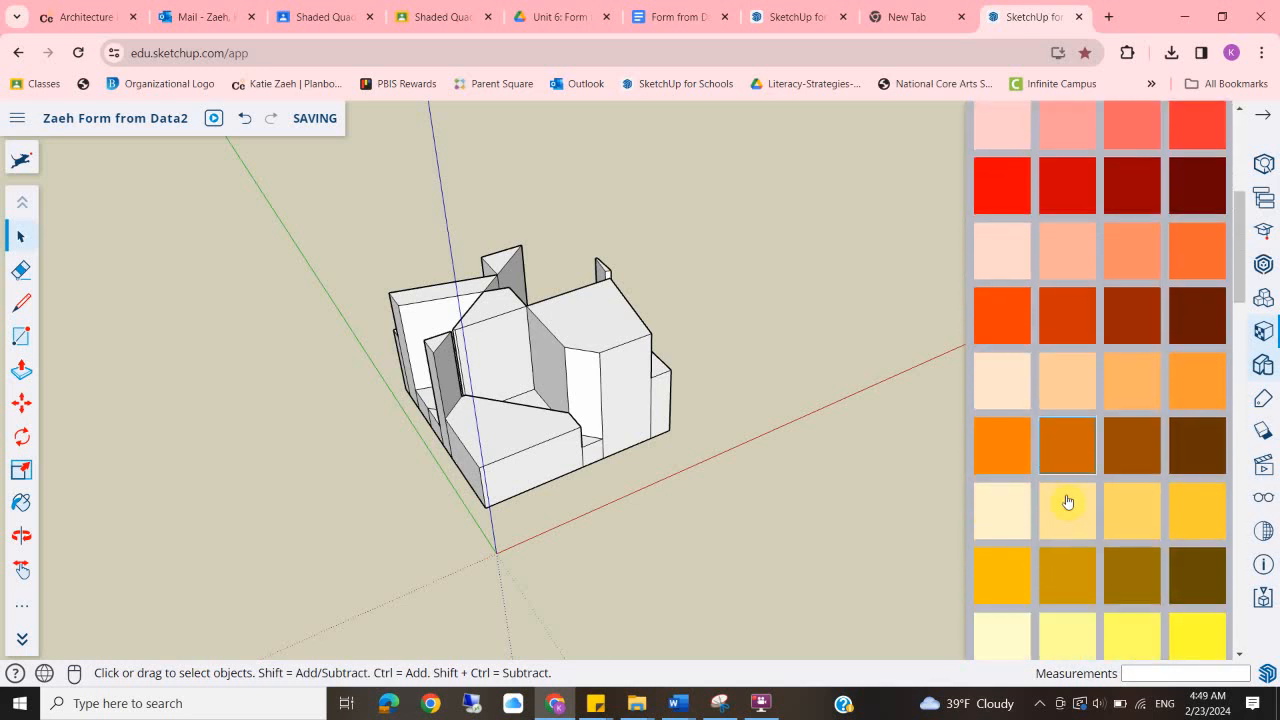
pyautogui.scroll(2, 1067, 500)
pyautogui.scroll(2, 1047, 403)
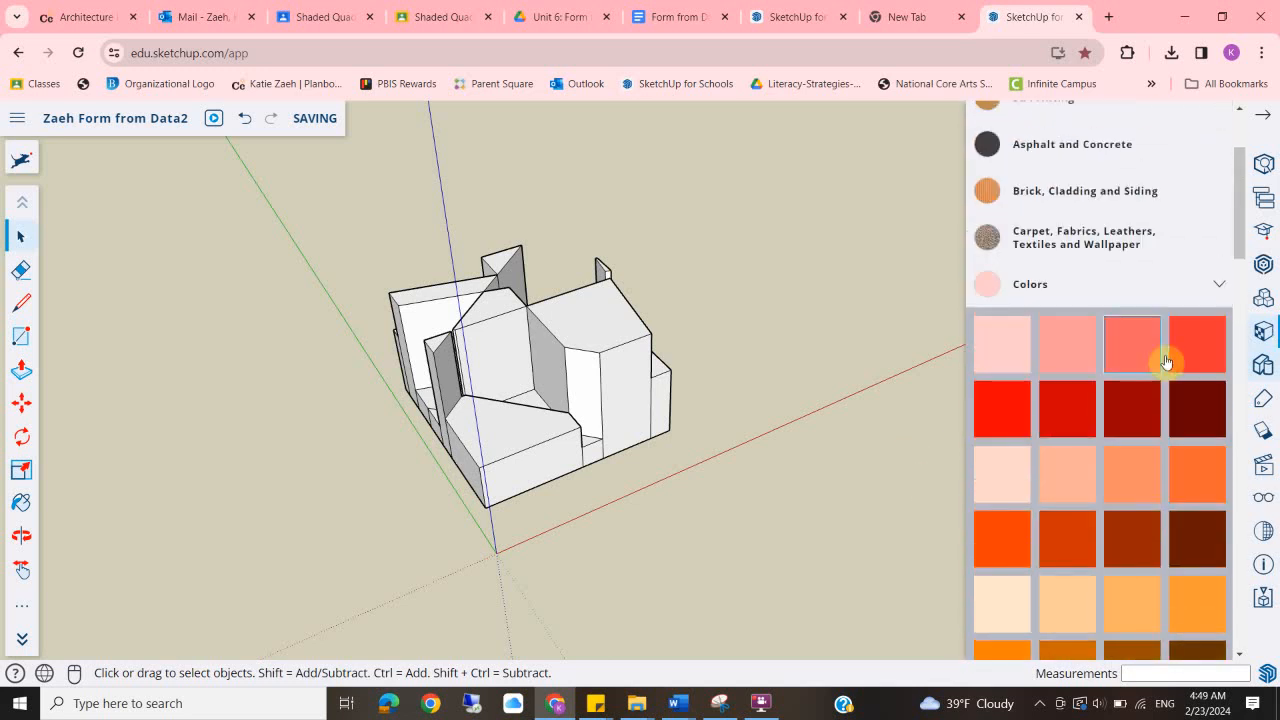
pyautogui.click(1065, 352)
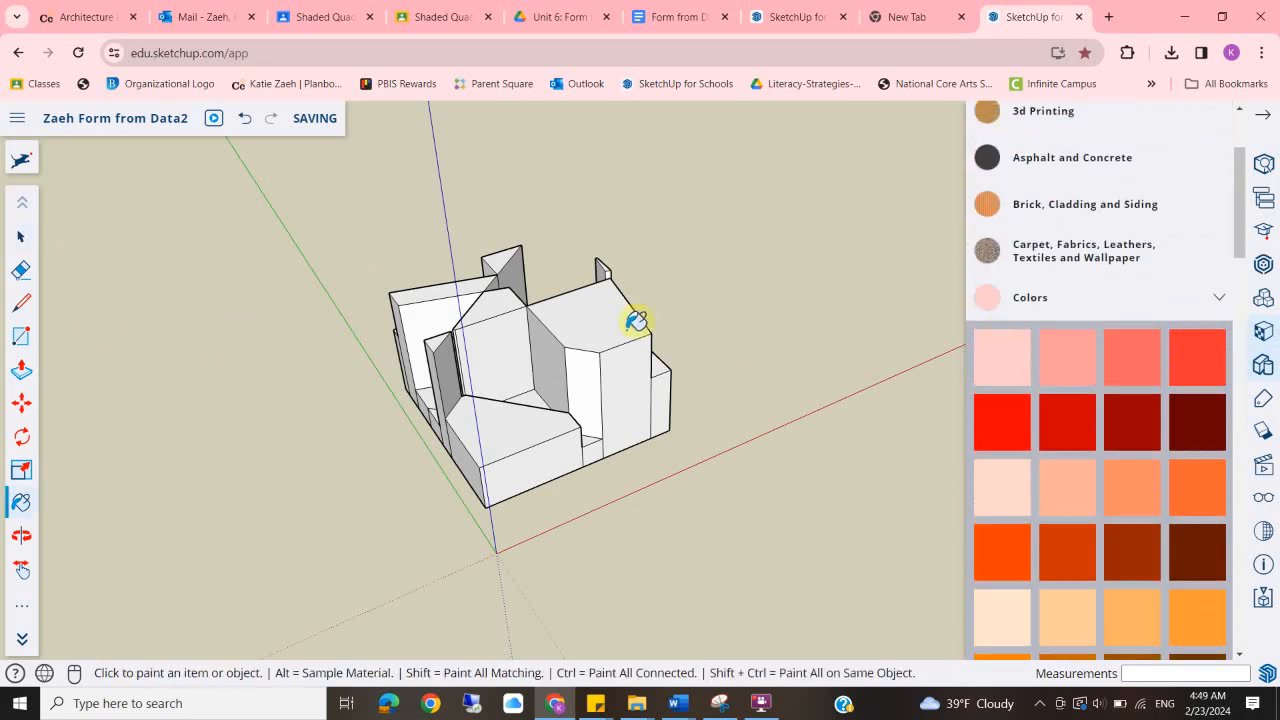
pyautogui.click(587, 340)
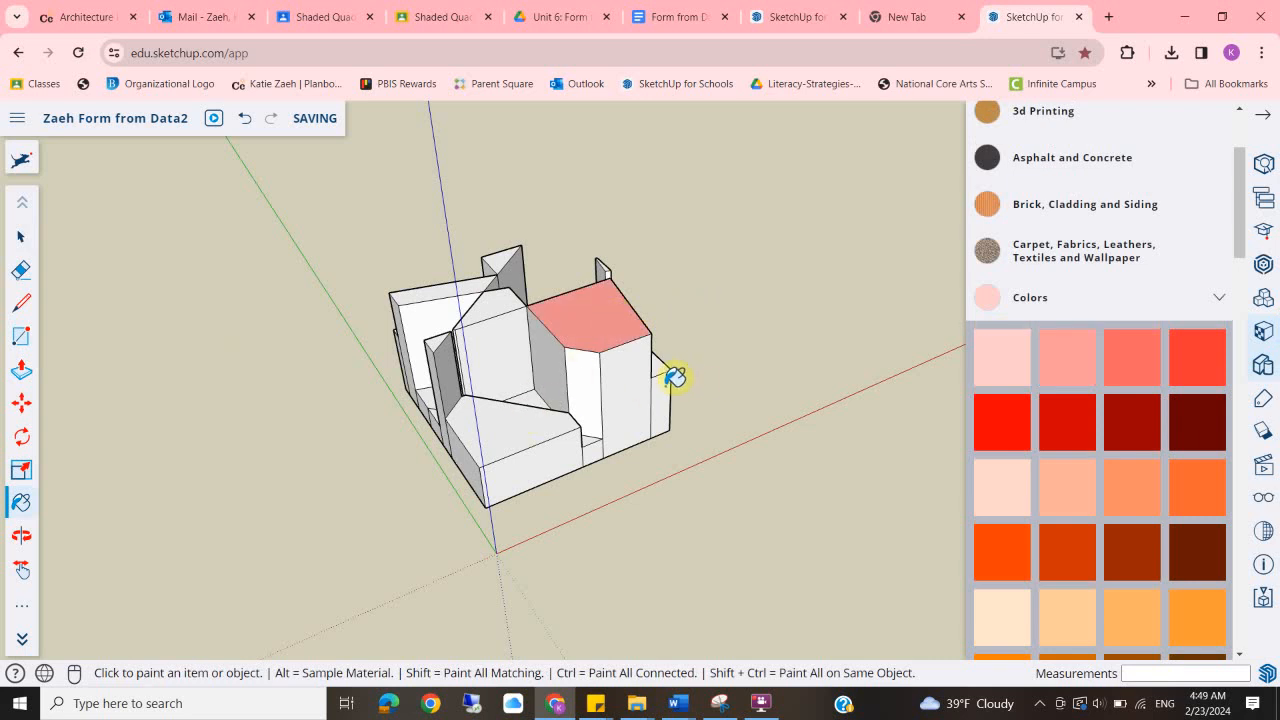
pyautogui.scroll(2, 632, 446)
pyautogui.click(597, 403)
# Paint the tops of the low triangle, the central block, the edge column and the rear blocks light salmon.
pyautogui.scroll(3, 529, 386)
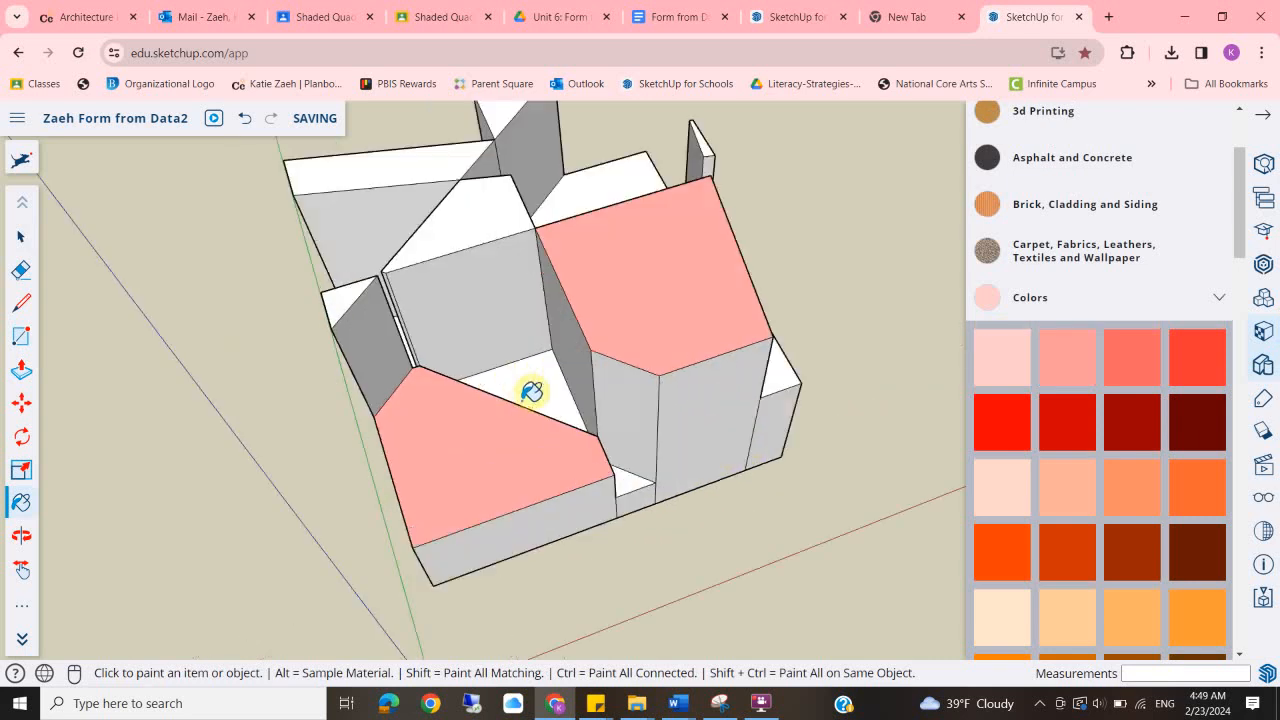
pyautogui.click(537, 371)
pyautogui.click(440, 138)
pyautogui.click(285, 232)
pyautogui.moveTo(286, 229)
pyautogui.mouseDown(button='middle')
pyautogui.moveTo(500, 223)
pyautogui.moveTo(541, 377)
pyautogui.moveTo(423, 249)
pyautogui.mouseUp(button='middle')
pyautogui.click(446, 252)
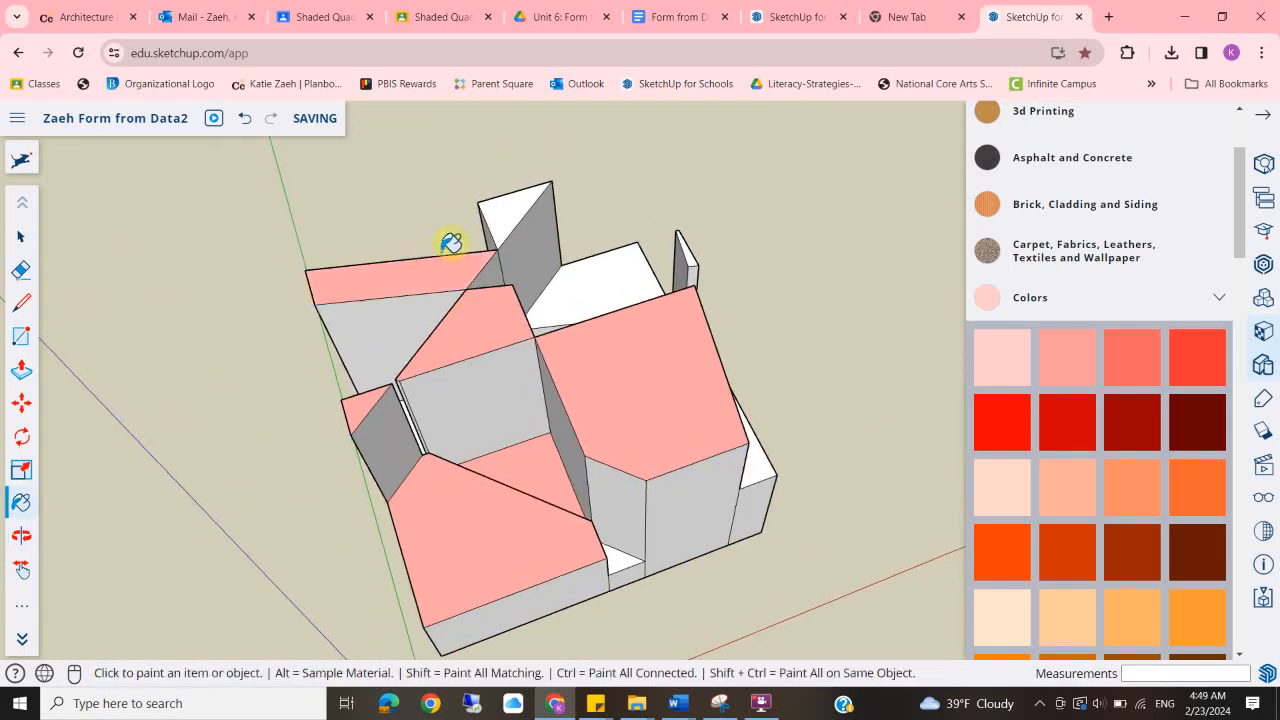
pyautogui.click(600, 266)
# Paint the tops of the low strips and the tiny triangle between the tall blocks light salmon.
pyautogui.moveTo(709, 323)
pyautogui.mouseDown(button='middle')
pyautogui.moveTo(437, 363)
pyautogui.moveTo(670, 498)
pyautogui.mouseUp(button='middle')
pyautogui.scroll(3, 714, 251)
pyautogui.scroll(3, 763, 237)
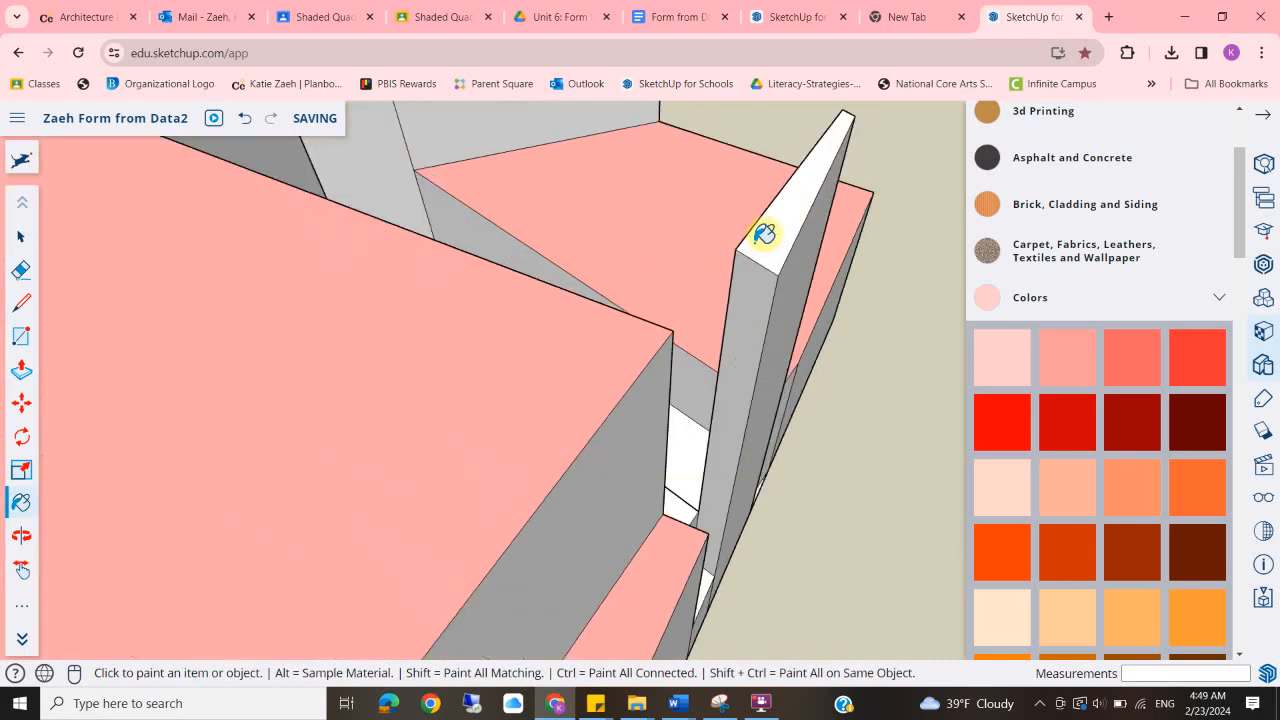
pyautogui.moveTo(849, 229); pyautogui.dragTo(718, 368, button='middle')
pyautogui.click(462, 300)
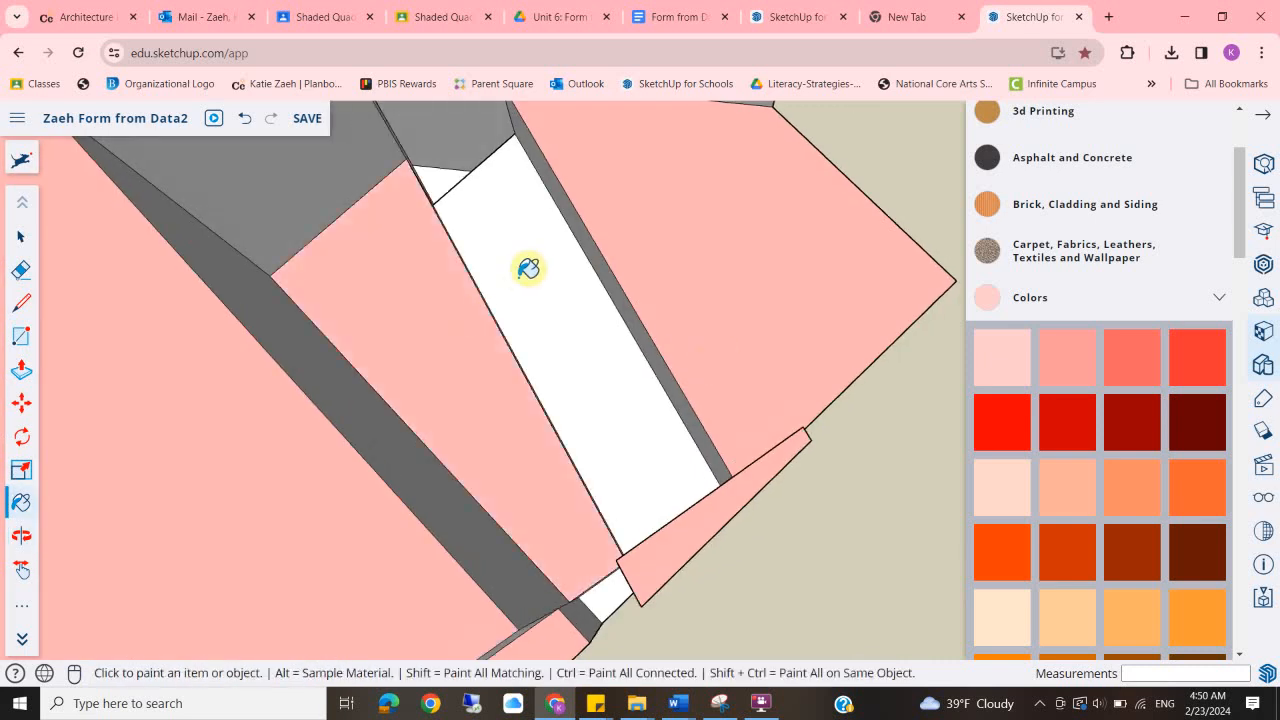
pyautogui.click(528, 269)
pyautogui.moveTo(520, 280); pyautogui.dragTo(506, 262, button='middle')
pyautogui.scroll(3, 500, 265)
pyautogui.click(531, 336)
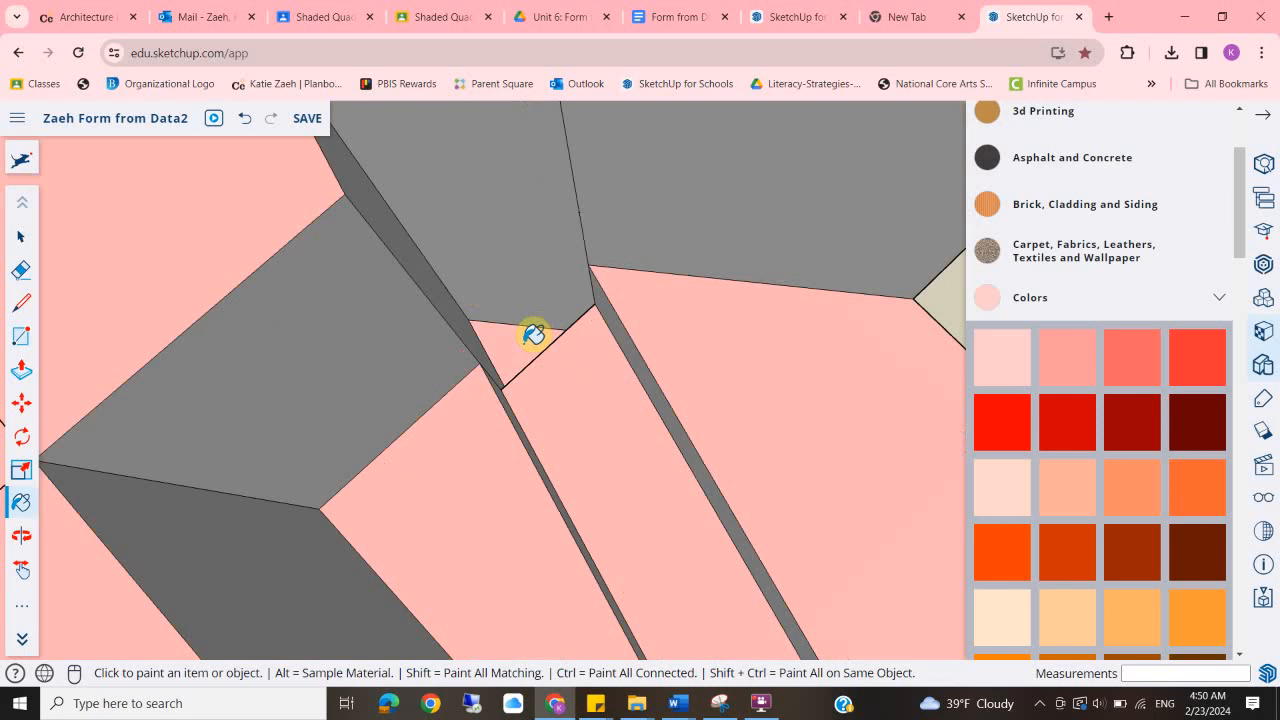
# Paint the remaining white upward faces, including the small triangle along the edge, light salmon.
pyautogui.scroll(-5, 533, 335)
pyautogui.scroll(6, 460, 277)
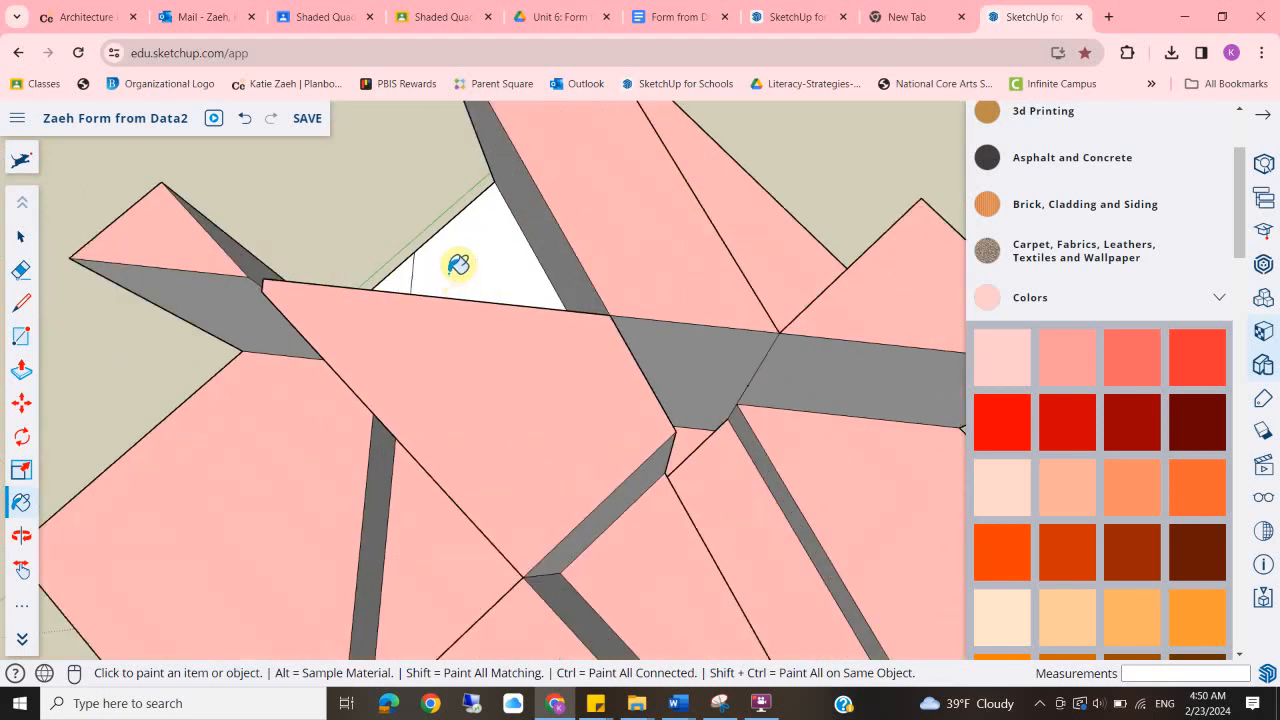
pyautogui.click(401, 279)
pyautogui.scroll(-5, 405, 260)
pyautogui.moveTo(408, 309)
pyautogui.mouseDown(button='middle')
pyautogui.moveTo(486, 197)
pyautogui.moveTo(465, 330)
pyautogui.moveTo(786, 429)
pyautogui.moveTo(739, 400)
pyautogui.moveTo(700, 423)
pyautogui.mouseUp(button='middle')
pyautogui.scroll(5, 462, 327)
pyautogui.scroll(-5, 451, 320)
pyautogui.scroll(5, 623, 403)
pyautogui.click(621, 405)
pyautogui.scroll(-5, 640, 463)
pyautogui.moveTo(615, 485); pyautogui.dragTo(700, 240, button='middle')
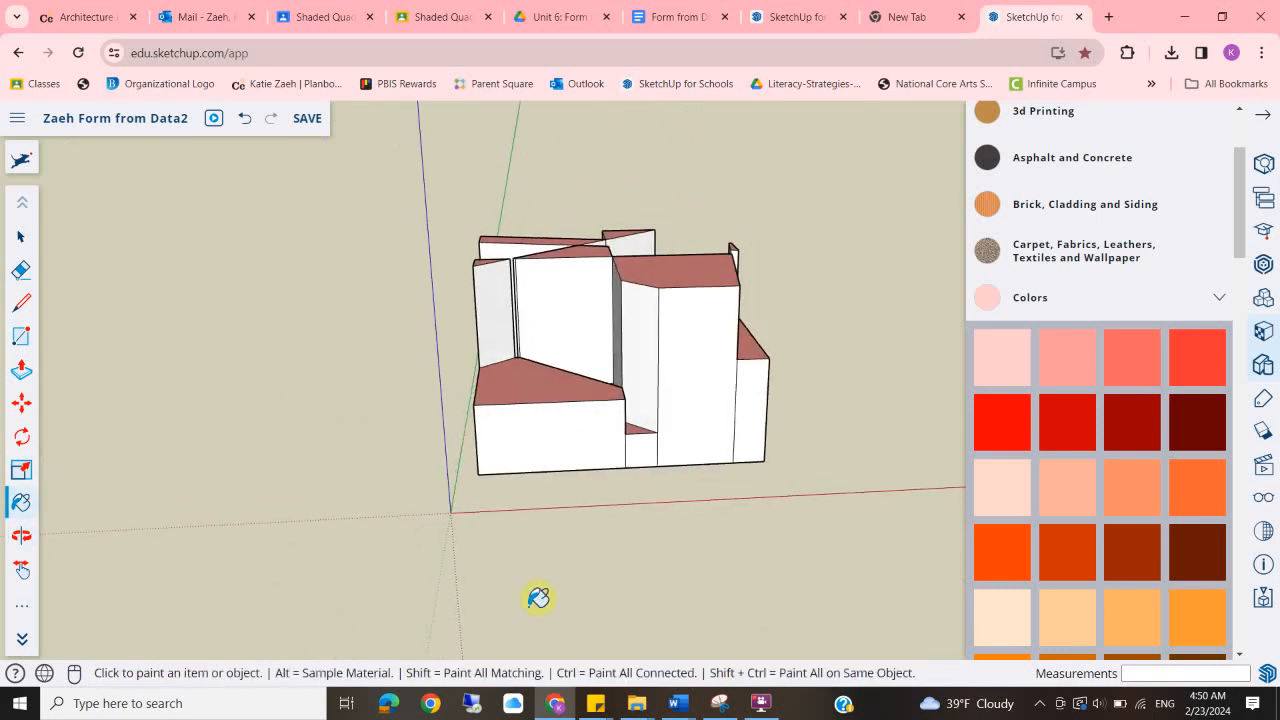
# Choose bright green and paint the four outer walls facing the red axis.
pyautogui.scroll(-5, 1114, 543)
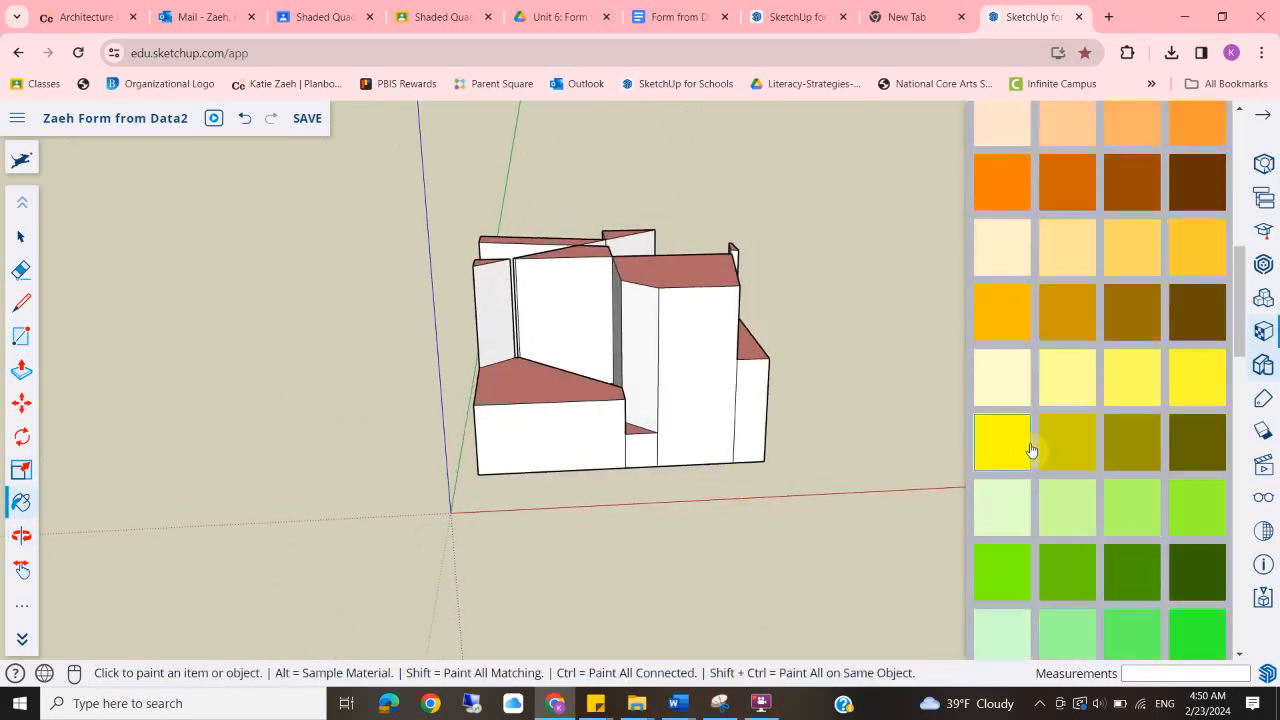
pyautogui.click(1010, 560)
pyautogui.click(706, 369)
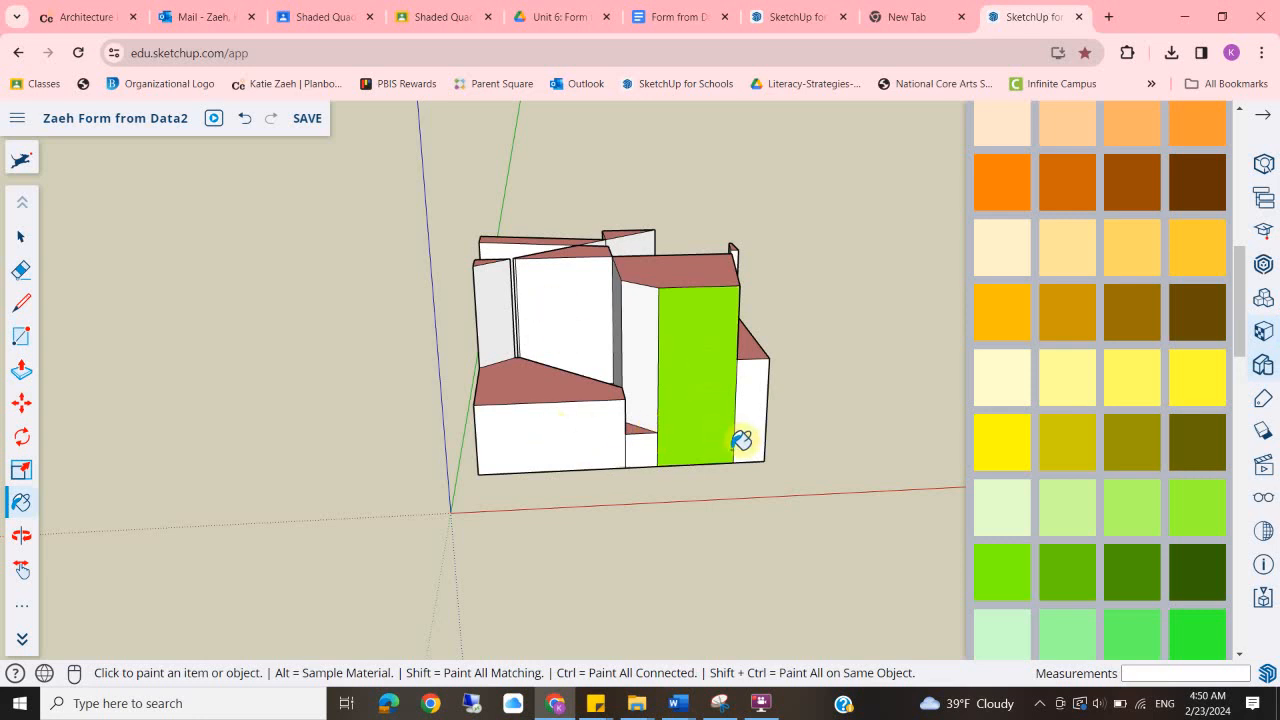
pyautogui.click(558, 416)
pyautogui.moveTo(741, 440); pyautogui.dragTo(623, 451, button='middle')
pyautogui.scroll(2, 609, 441)
pyautogui.click(606, 442)
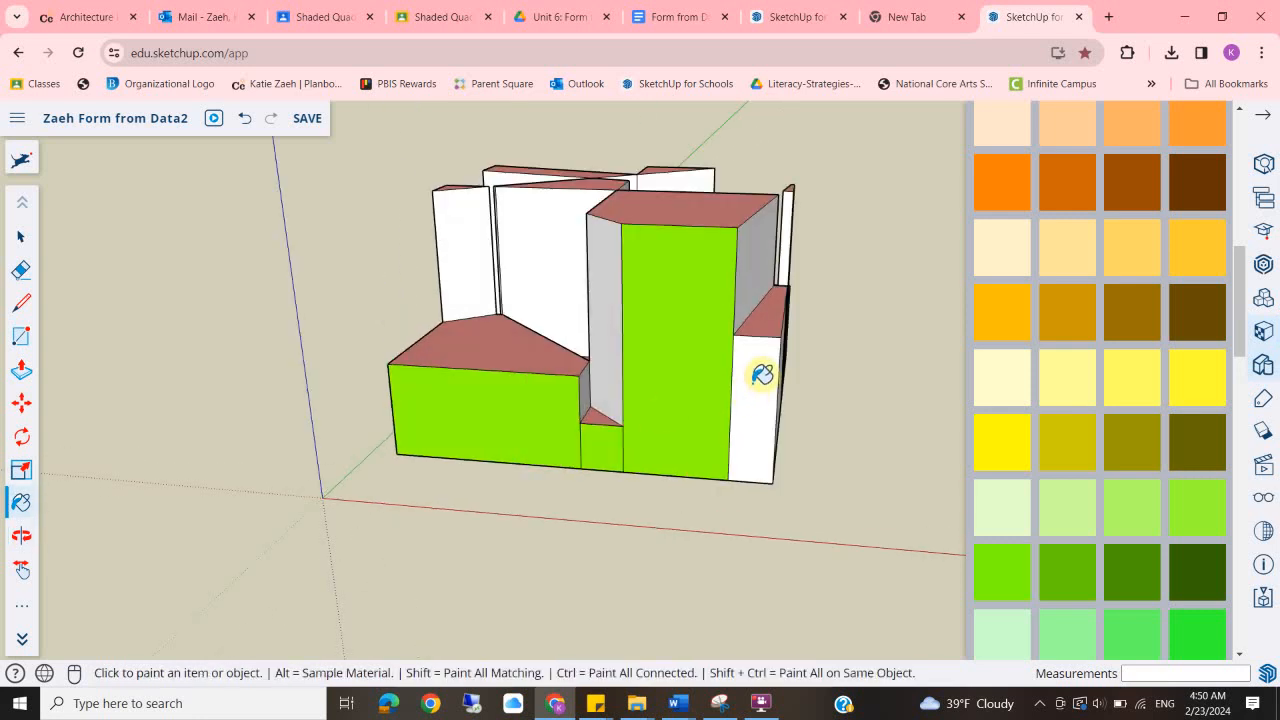
pyautogui.click(762, 374)
# Paint the front-facing walls of the central block and the tall edge column bright green.
pyautogui.moveTo(655, 362); pyautogui.dragTo(683, 246, button='middle')
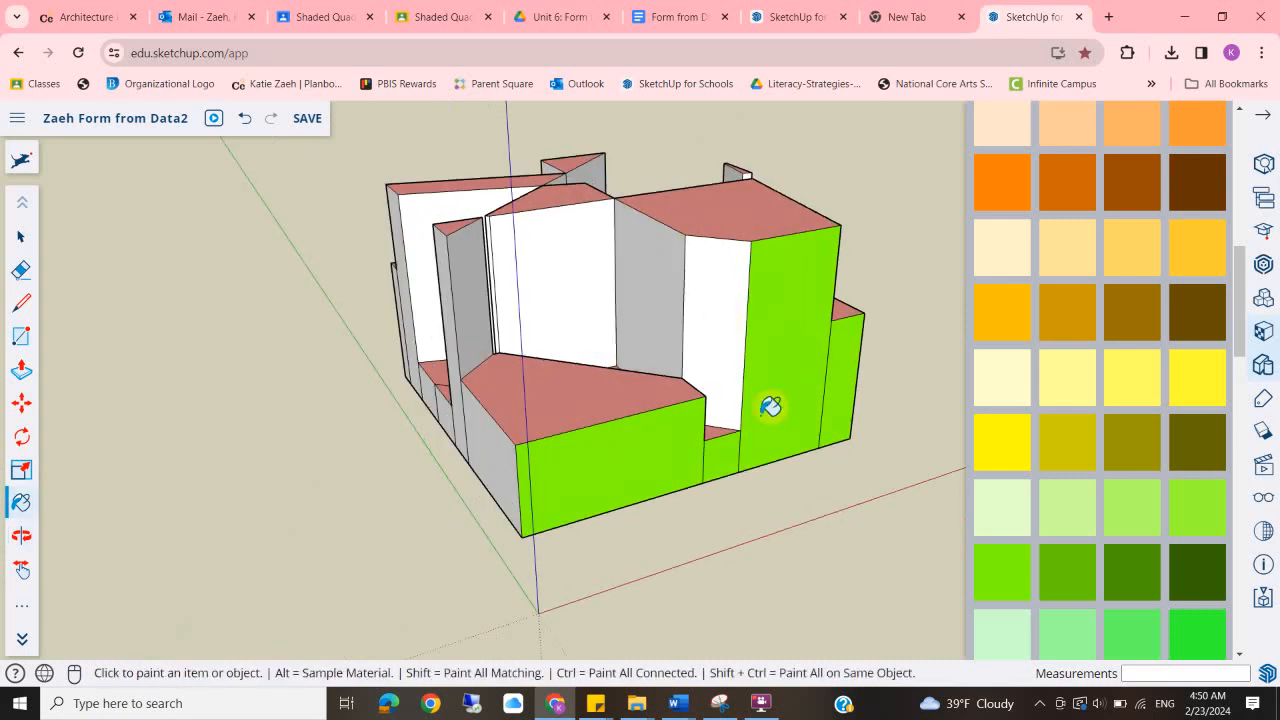
pyautogui.scroll(4, 590, 320)
pyautogui.click(516, 292)
pyautogui.moveTo(505, 356)
pyautogui.mouseDown(button='middle')
pyautogui.moveTo(500, 257)
pyautogui.moveTo(407, 277)
pyautogui.moveTo(623, 337)
pyautogui.moveTo(563, 357)
pyautogui.moveTo(748, 420)
pyautogui.mouseUp(button='middle')
pyautogui.click(420, 255)
# Paint the tall corner block's narrow angled wall pale green and its wider wall facing the green axis yellow.
pyautogui.moveTo(626, 449); pyautogui.dragTo(791, 297, button='middle')
pyautogui.click(1131, 566)
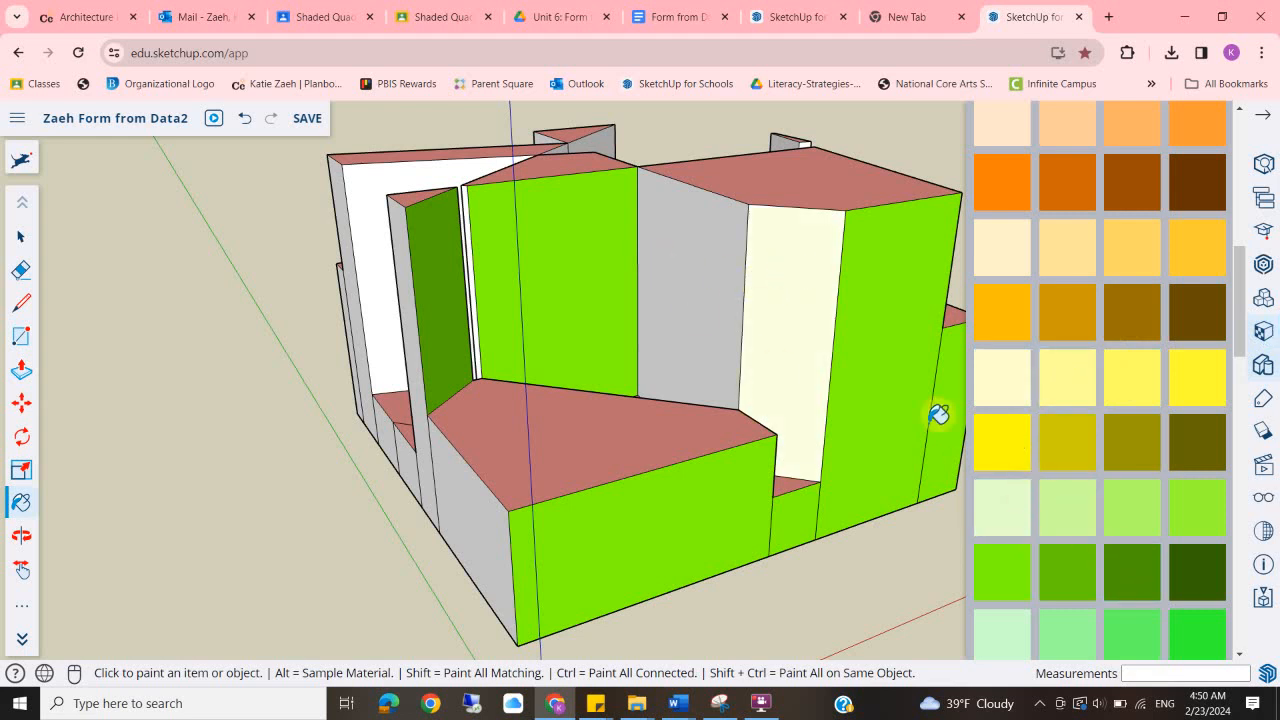
pyautogui.click(715, 333)
pyautogui.moveTo(640, 405); pyautogui.dragTo(584, 471, button='middle')
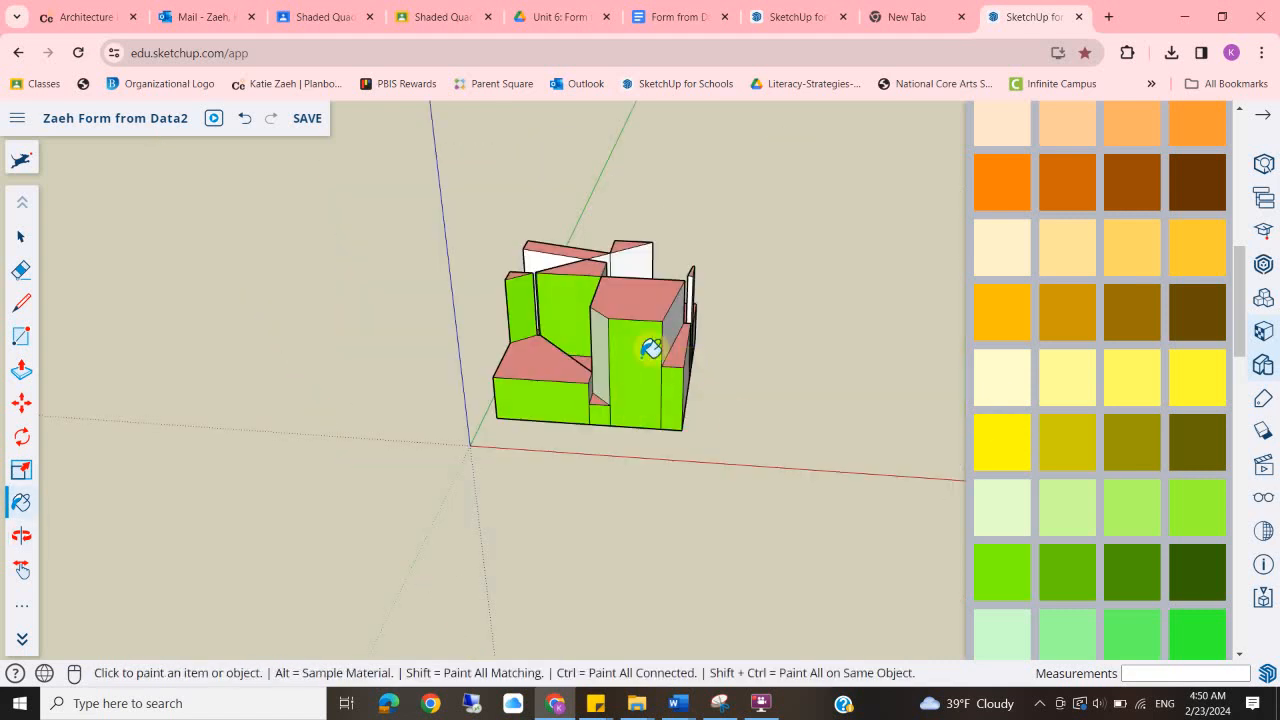
# Paint all the outer walls along the green axis side yellow, including the edge column and rear blocks.
pyautogui.moveTo(651, 348); pyautogui.dragTo(763, 457, button='middle')
pyautogui.scroll(3, 592, 451)
pyautogui.click(592, 451)
pyautogui.click(535, 440)
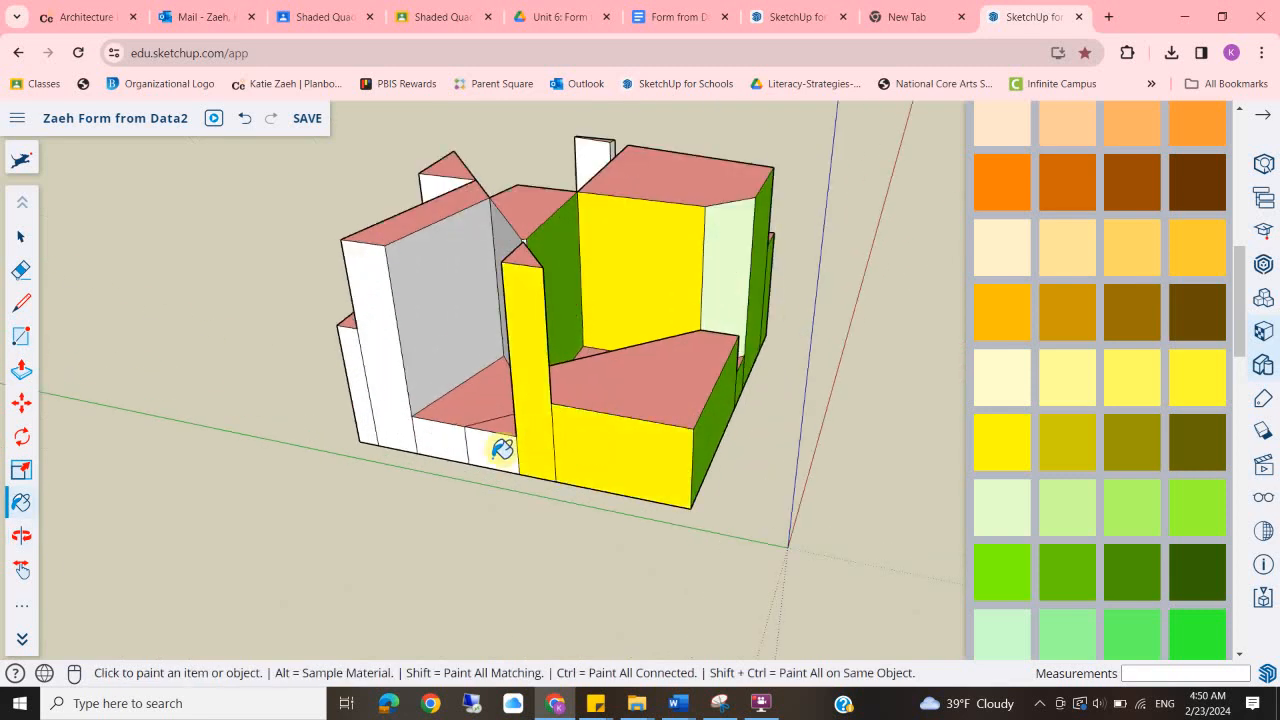
pyautogui.click(490, 447)
pyautogui.click(438, 438)
pyautogui.click(395, 402)
pyautogui.click(367, 377)
# Paint the large inner wall of the tall rear block bright green.
pyautogui.moveTo(397, 414); pyautogui.dragTo(400, 451, button='middle')
pyautogui.scroll(2, 400, 451)
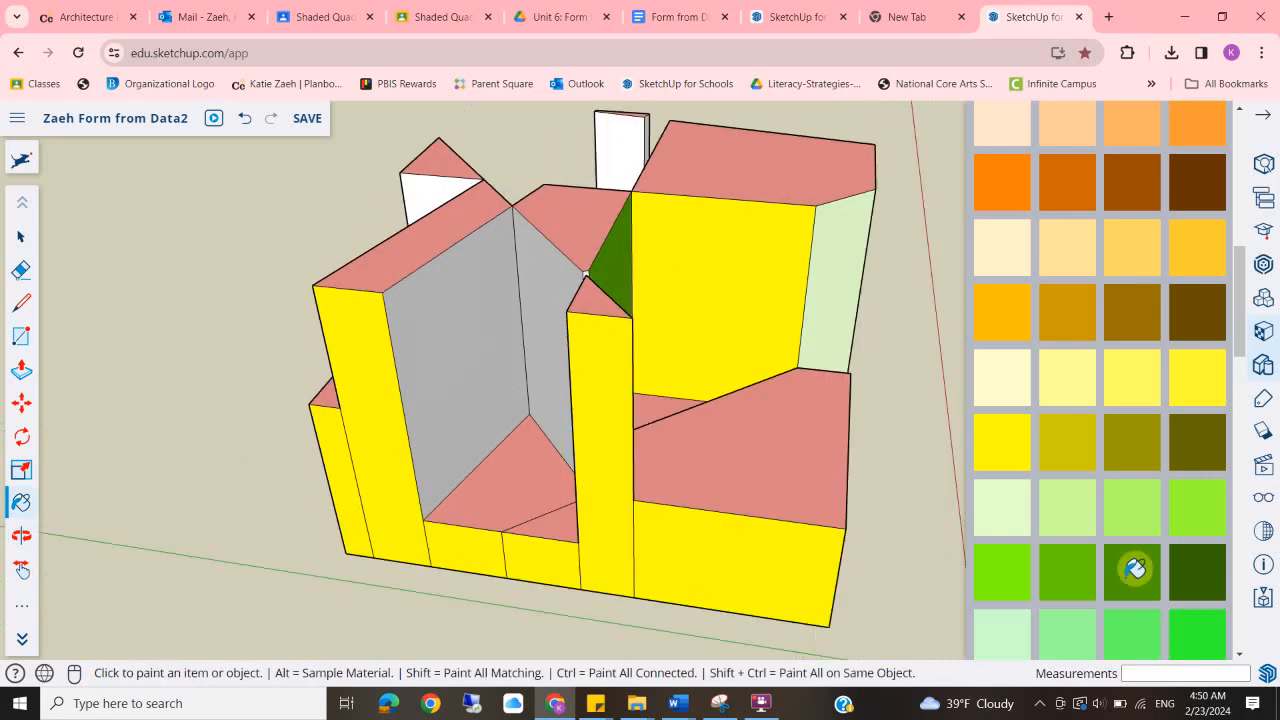
pyautogui.click(1022, 585)
pyautogui.click(476, 309)
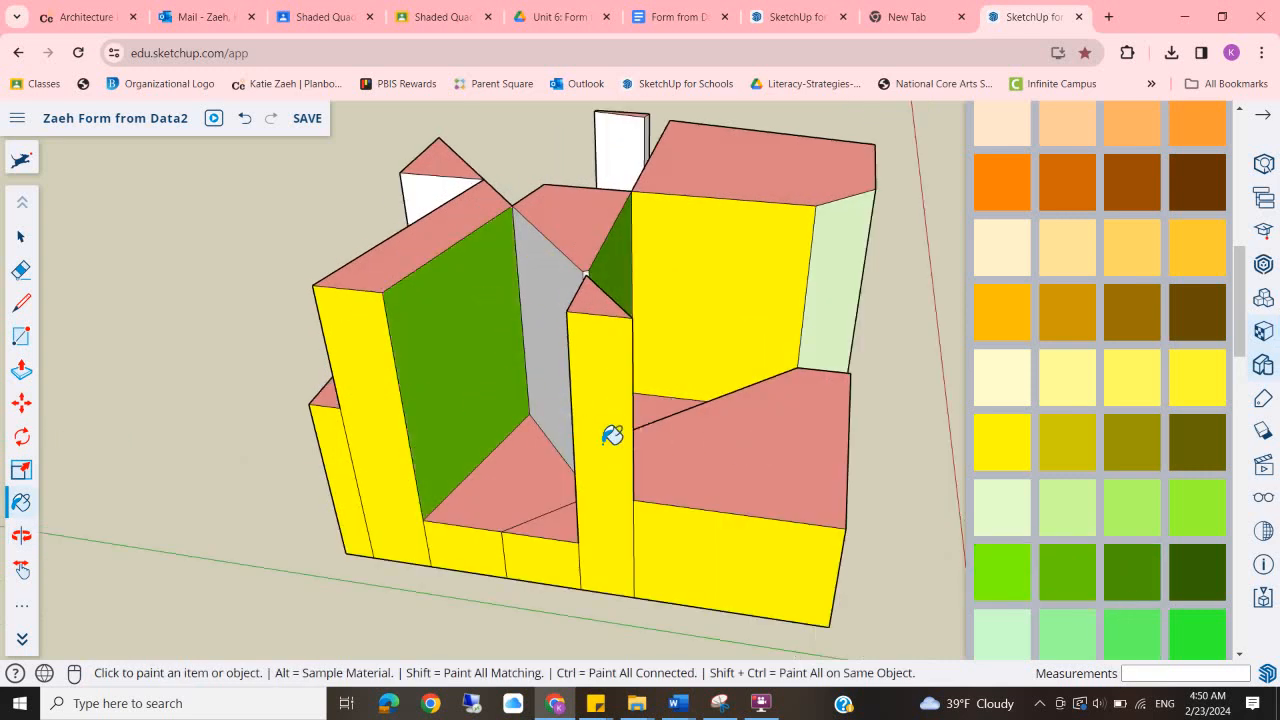
# Try purple and bright blue paint on the two wide rear-facing walls.
pyautogui.moveTo(491, 434); pyautogui.dragTo(760, 440, button='middle')
pyautogui.scroll(-10, 1046, 580)
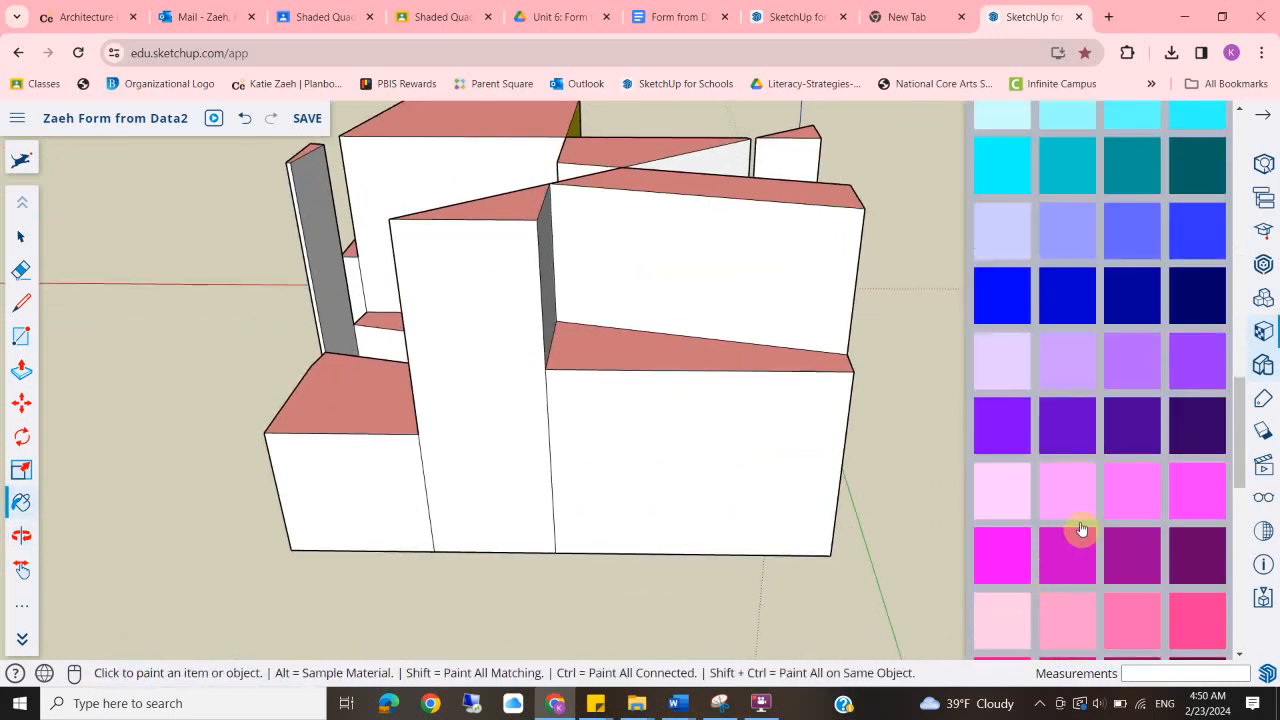
pyautogui.click(1004, 436)
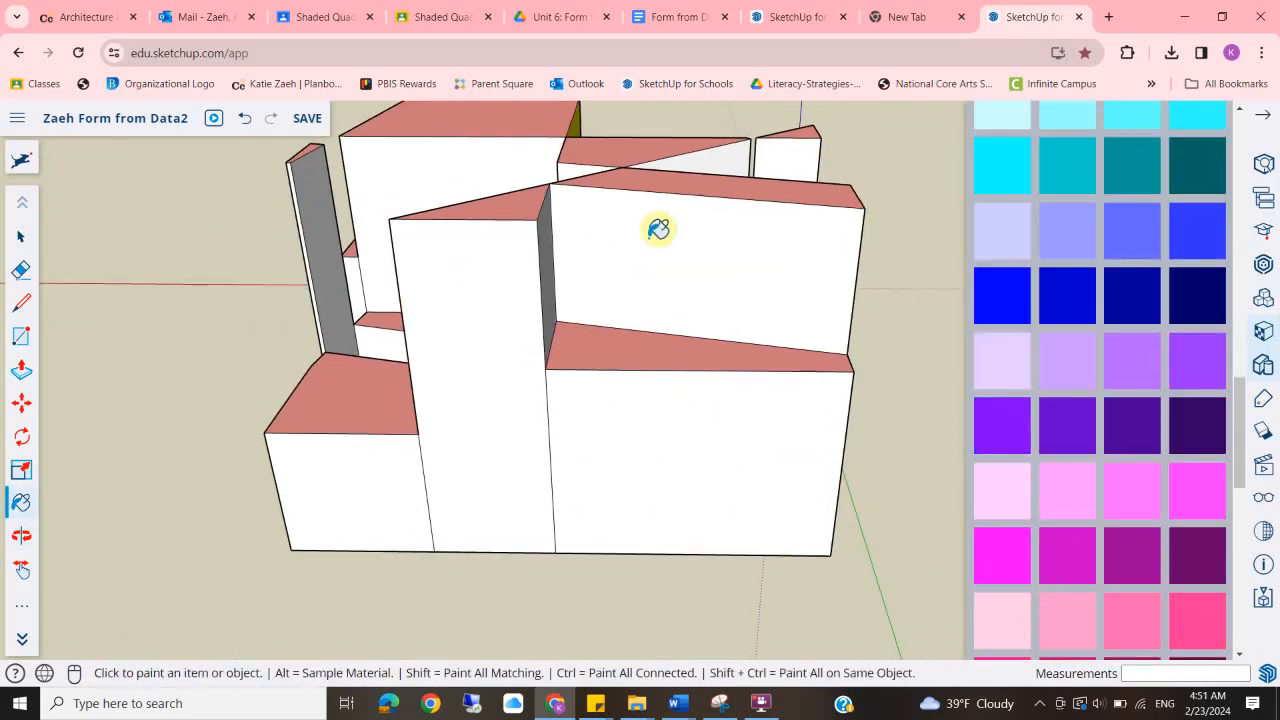
pyautogui.click(658, 229)
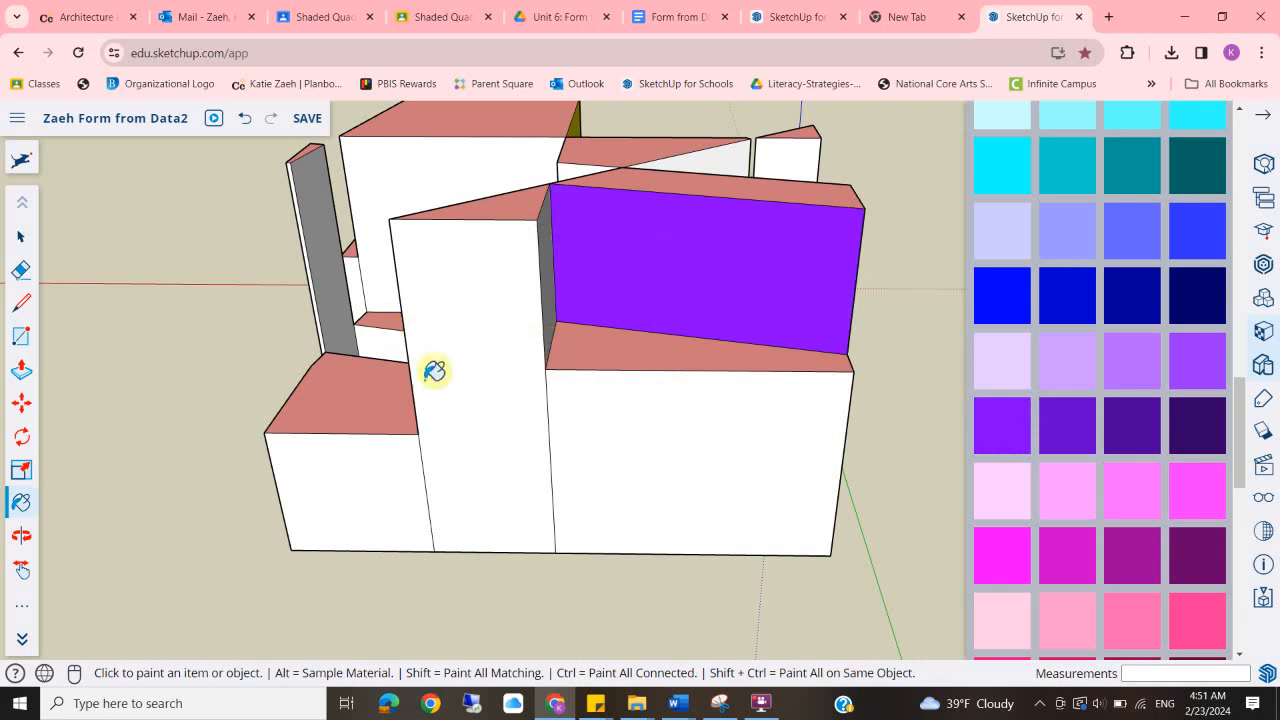
pyautogui.click(1012, 308)
pyautogui.click(748, 290)
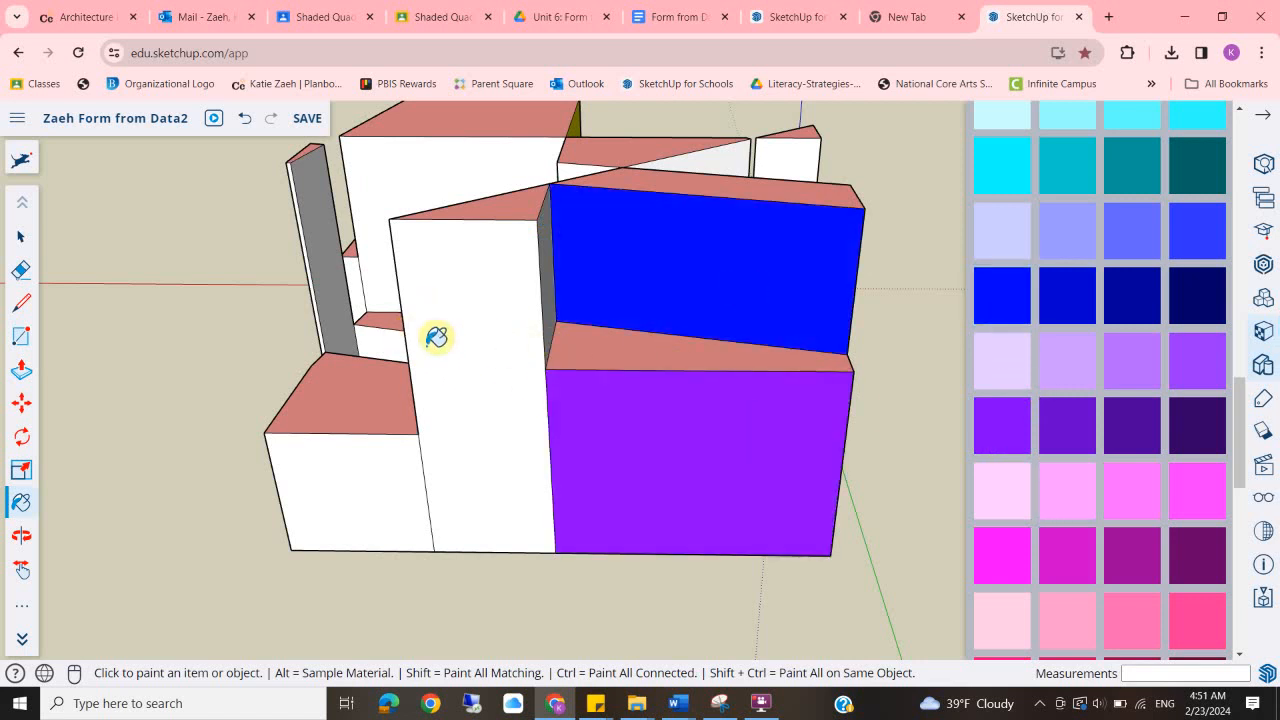
# Paint the rear-facing outer walls dark blue, including the tall tower and the low corner block.
pyautogui.click(1138, 272)
pyautogui.click(689, 280)
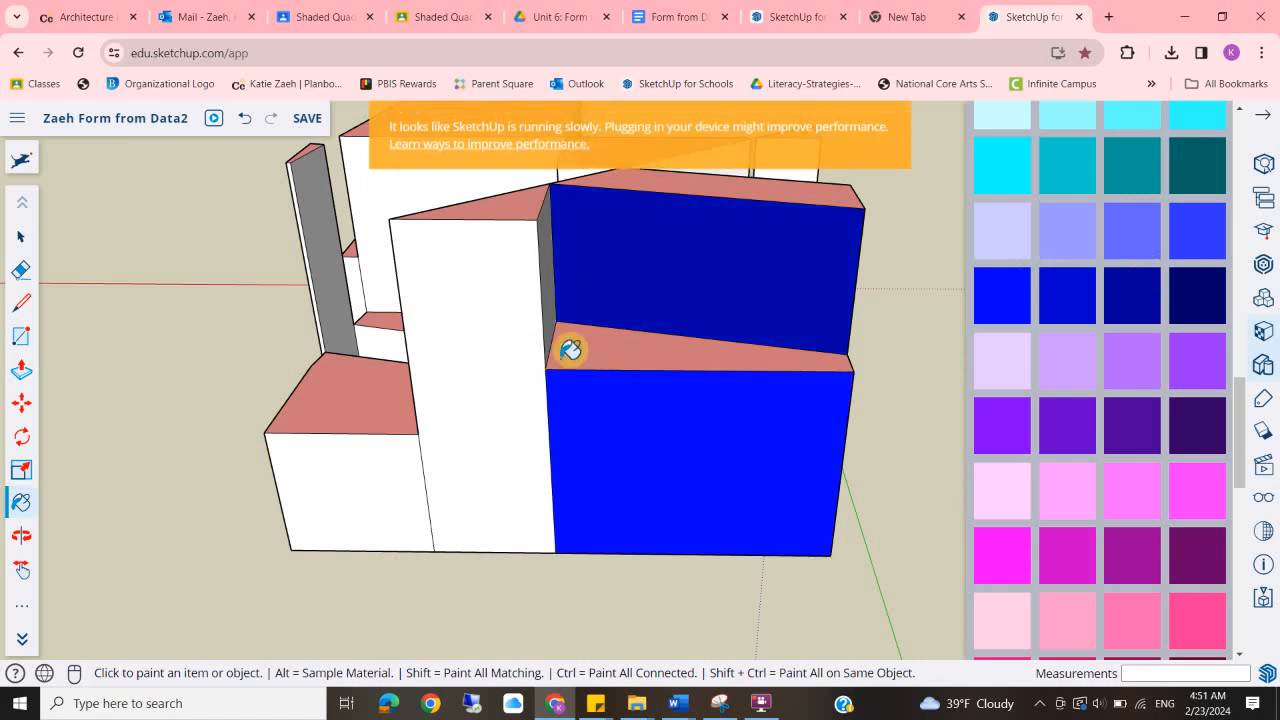
pyautogui.click(440, 457)
pyautogui.click(380, 506)
# Paint the remaining rear-facing inner walls of the tall corner block, central block, low block and edge column dark blue.
pyautogui.moveTo(409, 443)
pyautogui.mouseDown(button='middle')
pyautogui.moveTo(630, 535)
pyautogui.moveTo(706, 537)
pyautogui.mouseUp(button='middle')
pyautogui.click(645, 430)
pyautogui.click(617, 314)
pyautogui.moveTo(794, 288)
pyautogui.mouseDown(button='middle')
pyautogui.moveTo(657, 423)
pyautogui.moveTo(655, 462)
pyautogui.mouseUp(button='middle')
pyautogui.scroll(4, 812, 345)
pyautogui.click(795, 337)
pyautogui.scroll(-5, 714, 326)
pyautogui.moveTo(910, 387); pyautogui.dragTo(489, 337, button='middle')
pyautogui.scroll(3, 729, 320)
pyautogui.click(729, 327)
pyautogui.moveTo(651, 417)
pyautogui.mouseDown(button='middle')
pyautogui.moveTo(417, 357)
pyautogui.moveTo(403, 380)
pyautogui.moveTo(280, 347)
pyautogui.moveTo(457, 366)
pyautogui.moveTo(563, 271)
pyautogui.mouseUp(button='middle')
pyautogui.click(549, 266)
# Paint all the outer walls opposite the yellow side pale cyan, including the tall corner block, thin column and low blocks.
pyautogui.scroll(-5, 278, 413)
pyautogui.moveTo(278, 413)
pyautogui.mouseDown(button='middle')
pyautogui.moveTo(623, 349)
pyautogui.moveTo(457, 534)
pyautogui.moveTo(646, 457)
pyautogui.moveTo(825, 456)
pyautogui.moveTo(594, 490)
pyautogui.mouseUp(button='middle')
pyautogui.moveTo(760, 486)
pyautogui.mouseDown(button='middle')
pyautogui.moveTo(706, 482)
pyautogui.moveTo(670, 422)
pyautogui.moveTo(749, 574)
pyautogui.moveTo(720, 494)
pyautogui.moveTo(731, 466)
pyautogui.mouseUp(button='middle')
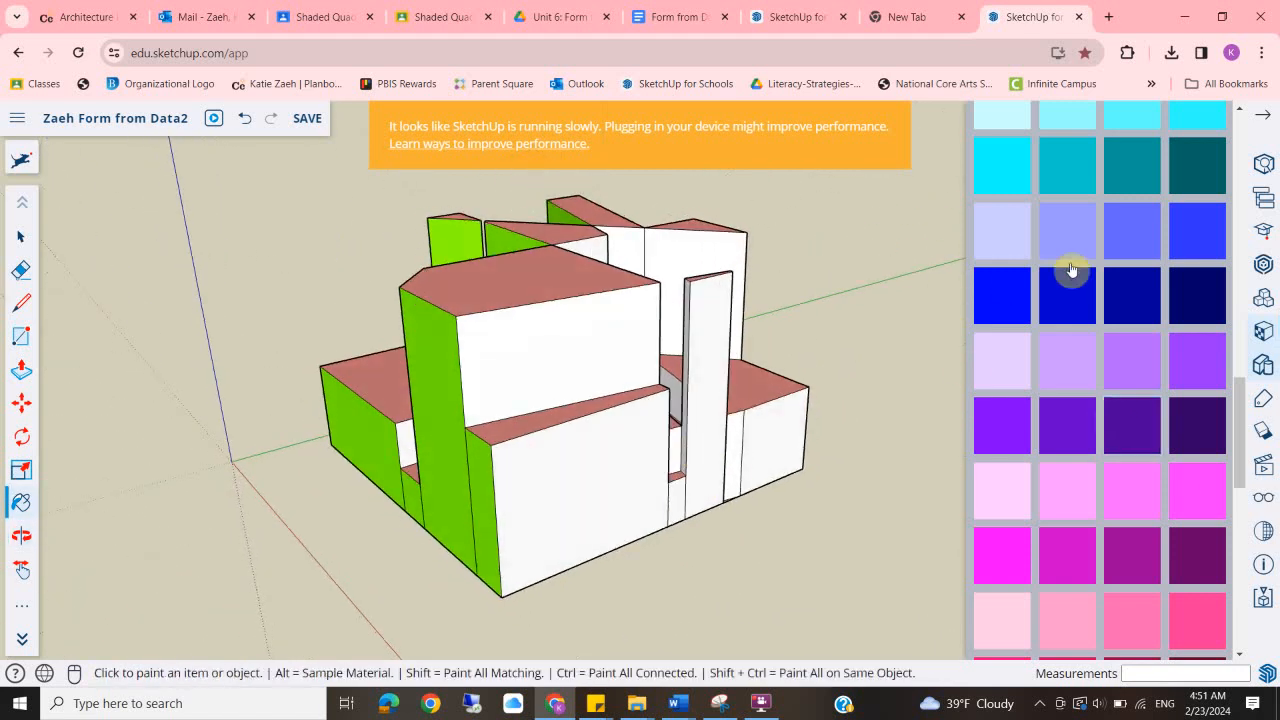
pyautogui.scroll(3, 1079, 271)
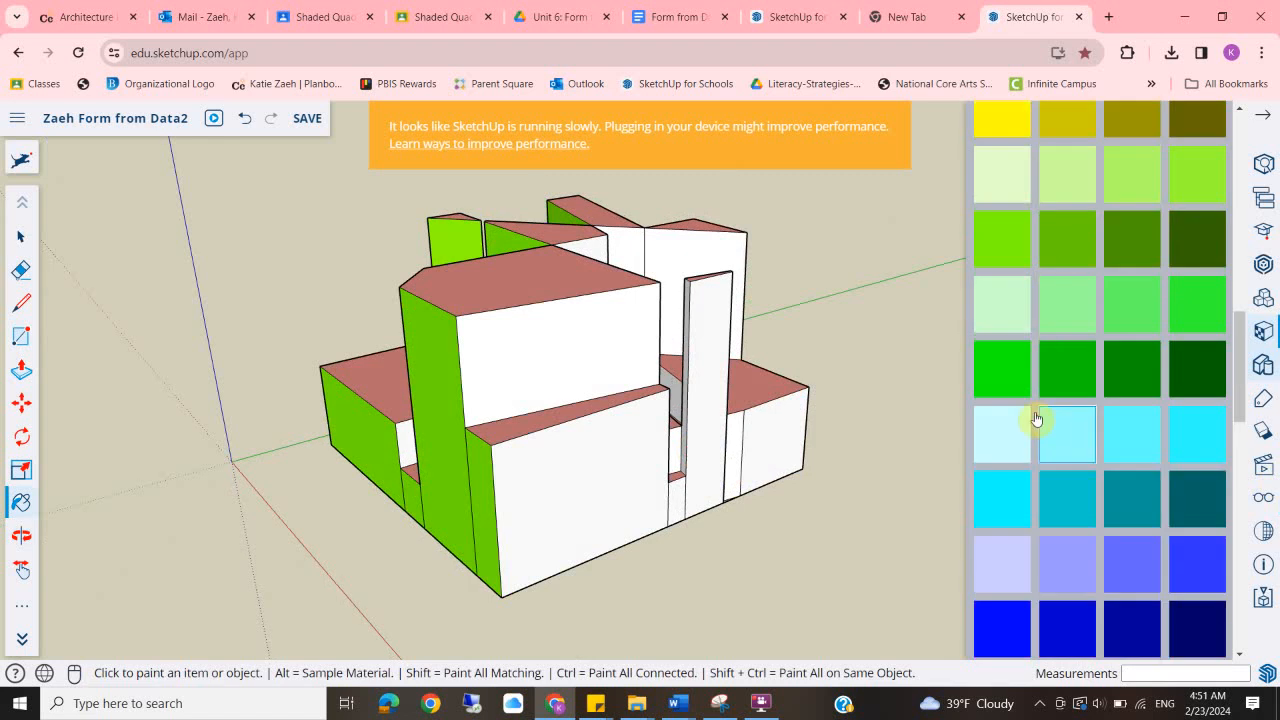
pyautogui.click(625, 368)
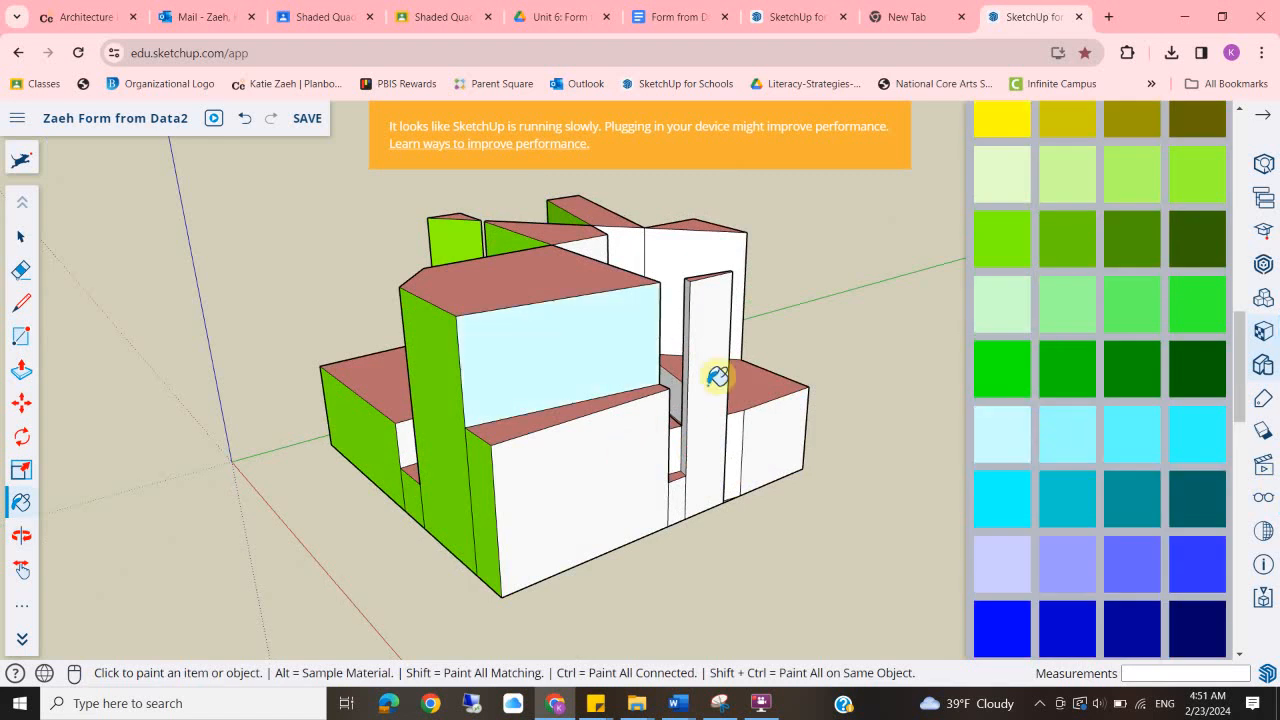
pyautogui.click(559, 494)
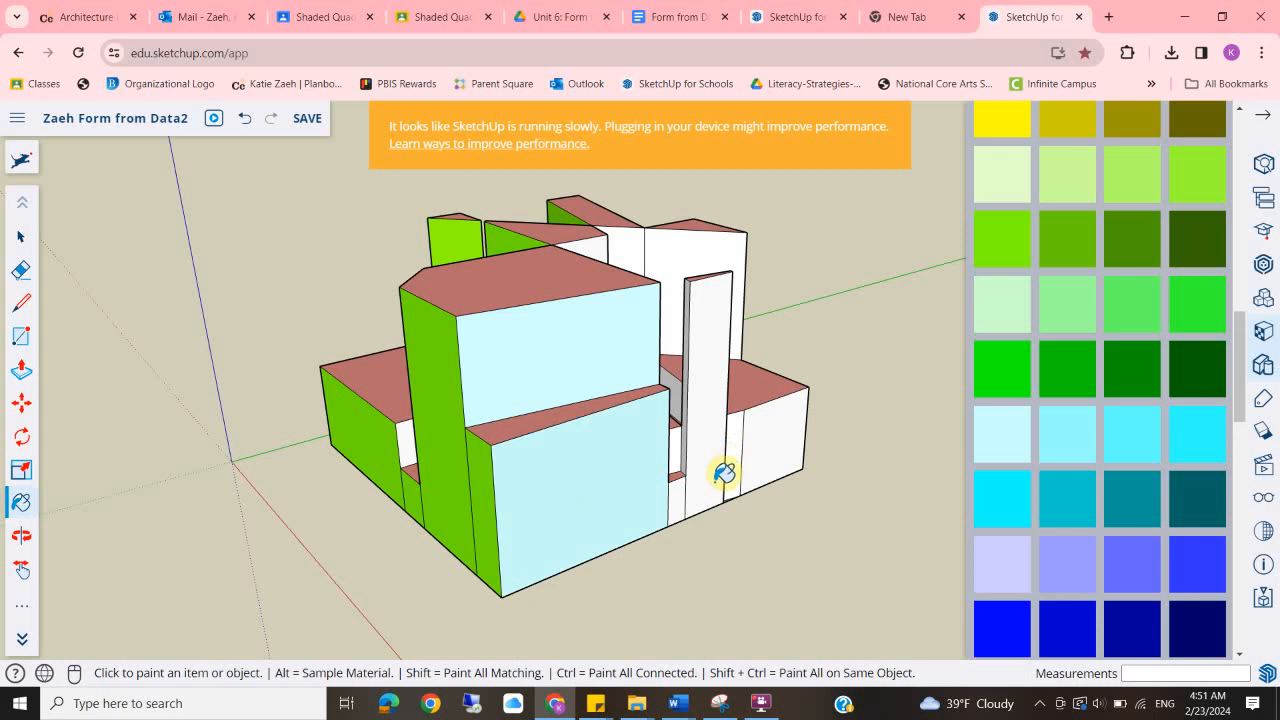
pyautogui.click(725, 471)
pyautogui.click(774, 438)
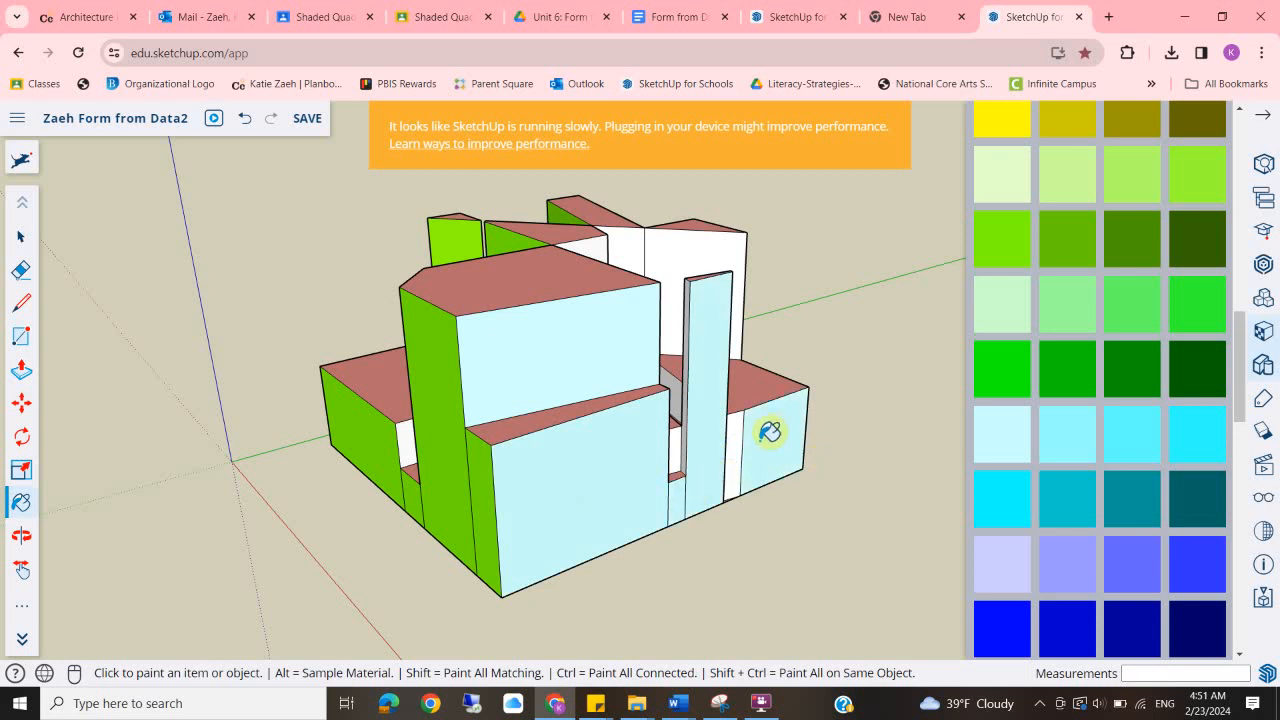
pyautogui.scroll(5, 766, 432)
pyautogui.click(723, 446)
# Paint the three tall inner walls behind the thin column pale cyan, matching the outer walls on that side.
pyautogui.moveTo(649, 436)
pyautogui.mouseDown(button='middle')
pyautogui.moveTo(577, 457)
pyautogui.moveTo(566, 306)
pyautogui.moveTo(454, 443)
pyautogui.moveTo(556, 521)
pyautogui.moveTo(474, 354)
pyautogui.mouseUp(button='middle')
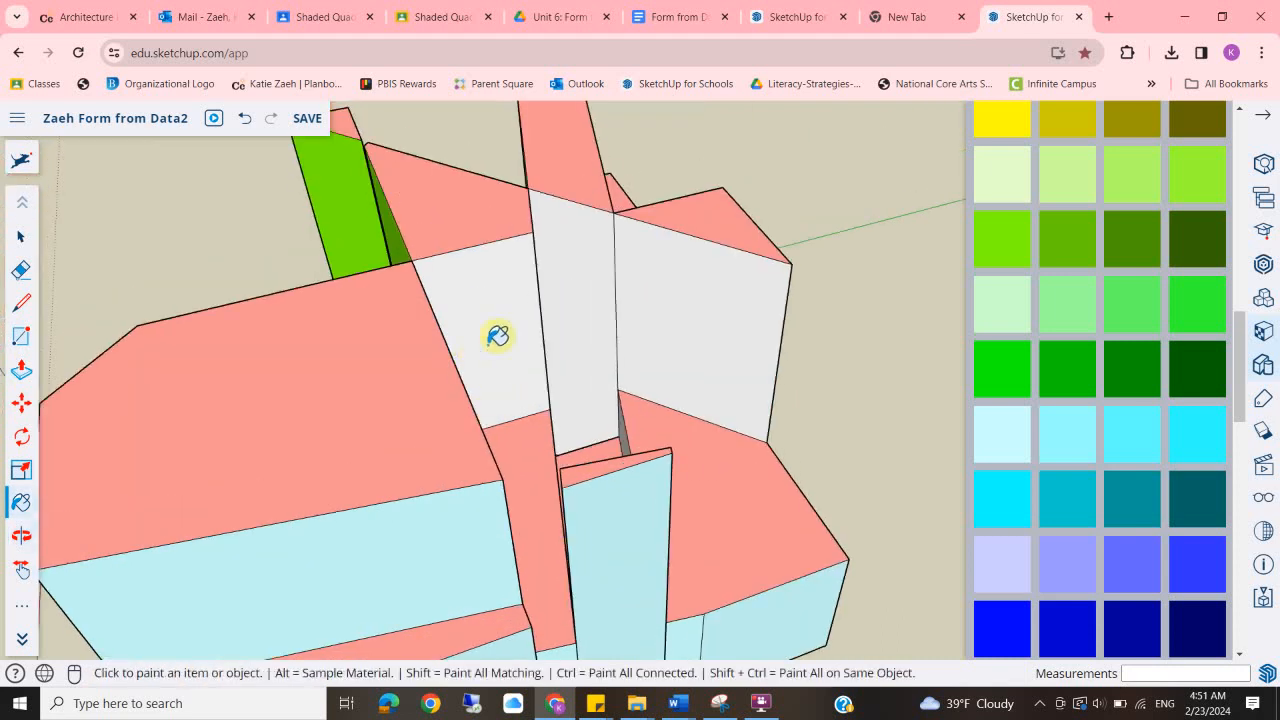
pyautogui.click(474, 354)
pyautogui.click(604, 268)
pyautogui.click(663, 286)
# Paint the narrow rear-facing side of the thin column dark blue.
pyautogui.moveTo(612, 452)
pyautogui.mouseDown(button='middle')
pyautogui.moveTo(730, 296)
pyautogui.moveTo(551, 317)
pyautogui.moveTo(666, 551)
pyautogui.moveTo(160, 434)
pyautogui.moveTo(40, 420)
pyautogui.moveTo(166, 360)
pyautogui.mouseUp(button='middle')
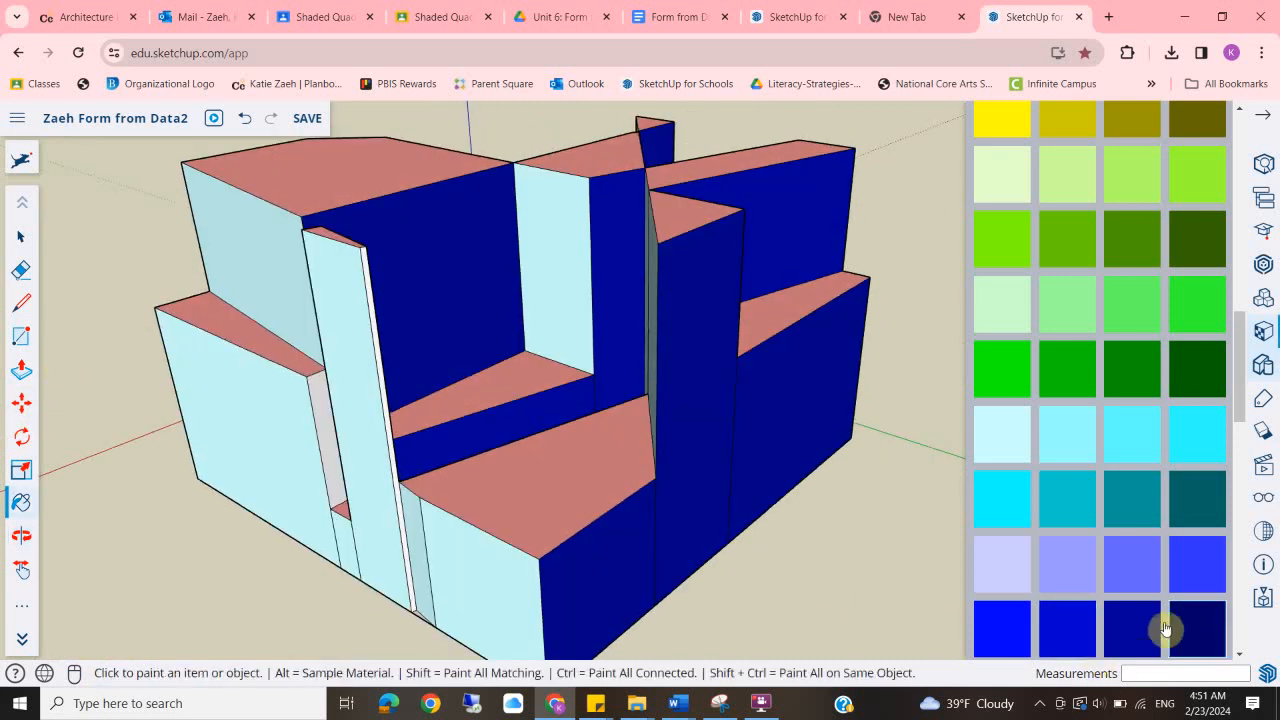
pyautogui.scroll(3, 371, 254)
pyautogui.click(373, 256)
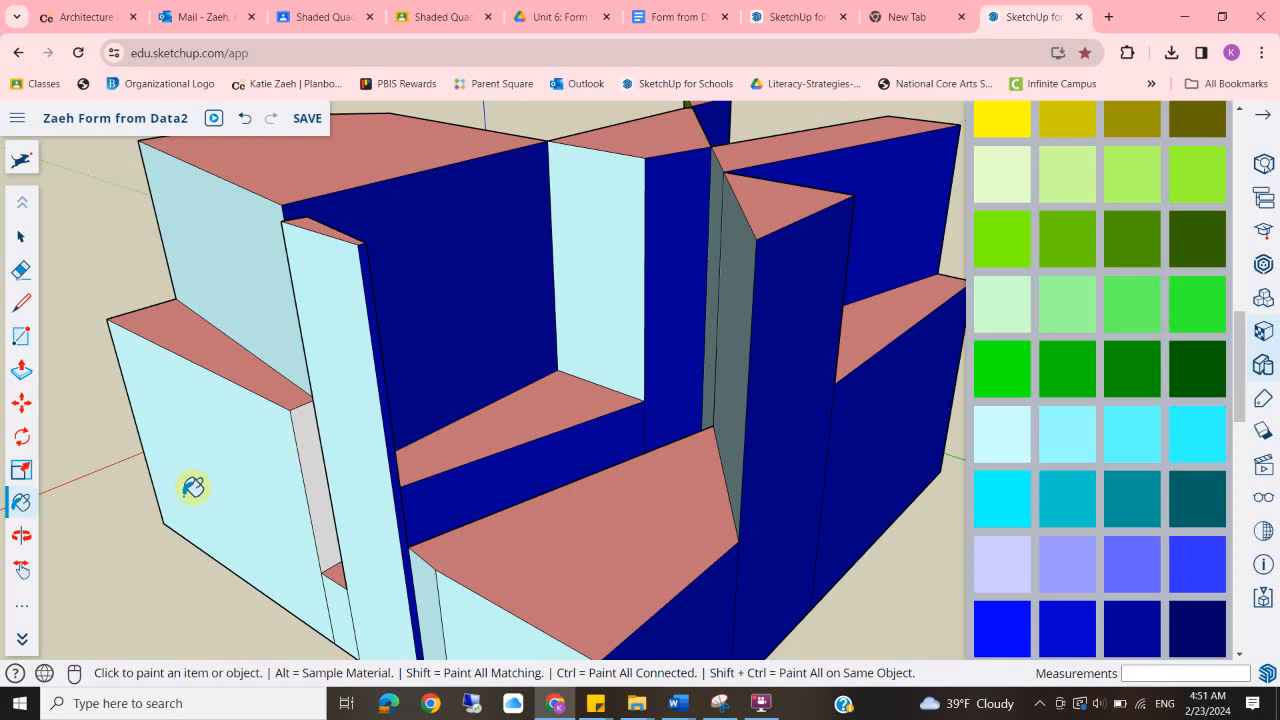
# Paint the rear tower's side wall and the thin column's broad face toward the green axis yellow.
pyautogui.moveTo(305, 535); pyautogui.dragTo(368, 553, button='middle')
pyautogui.scroll(-5, 555, 382)
pyautogui.moveTo(555, 382); pyautogui.dragTo(260, 438, button='middle')
pyautogui.moveTo(525, 295)
pyautogui.mouseDown(button='middle')
pyautogui.moveTo(409, 241)
pyautogui.moveTo(432, 345)
pyautogui.mouseUp(button='middle')
pyautogui.scroll(3, 951, 249)
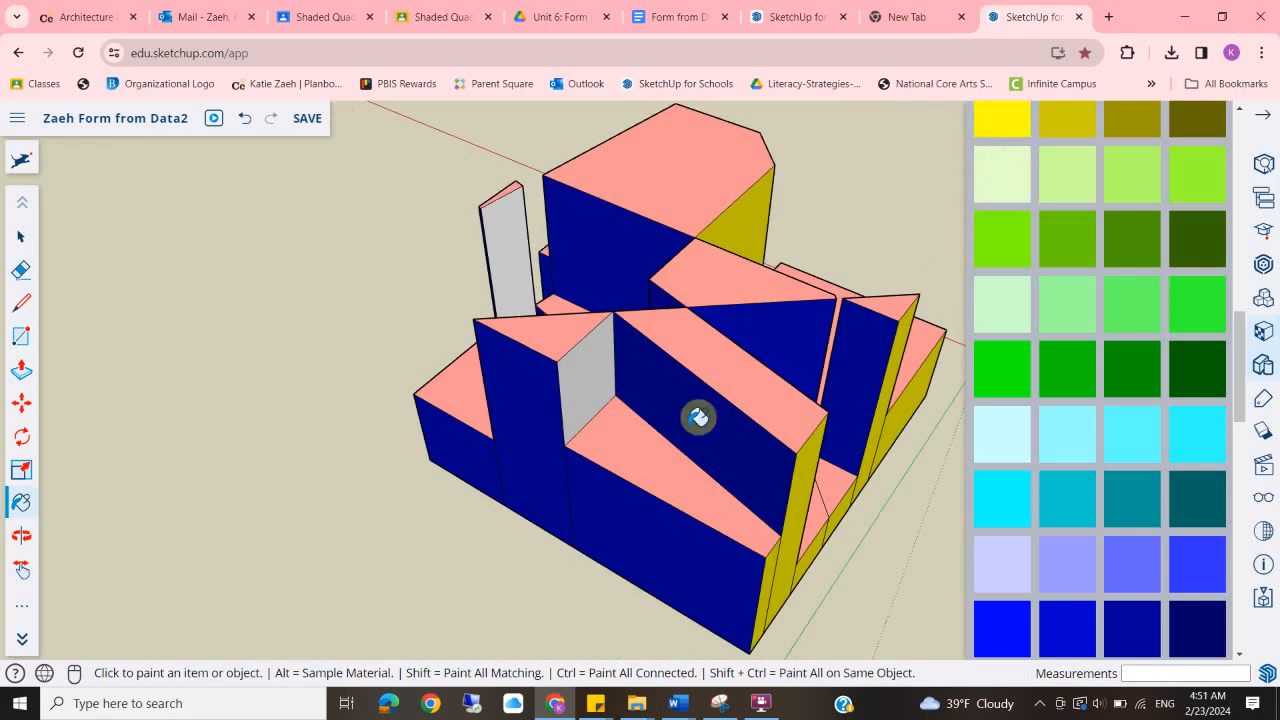
pyautogui.click(594, 357)
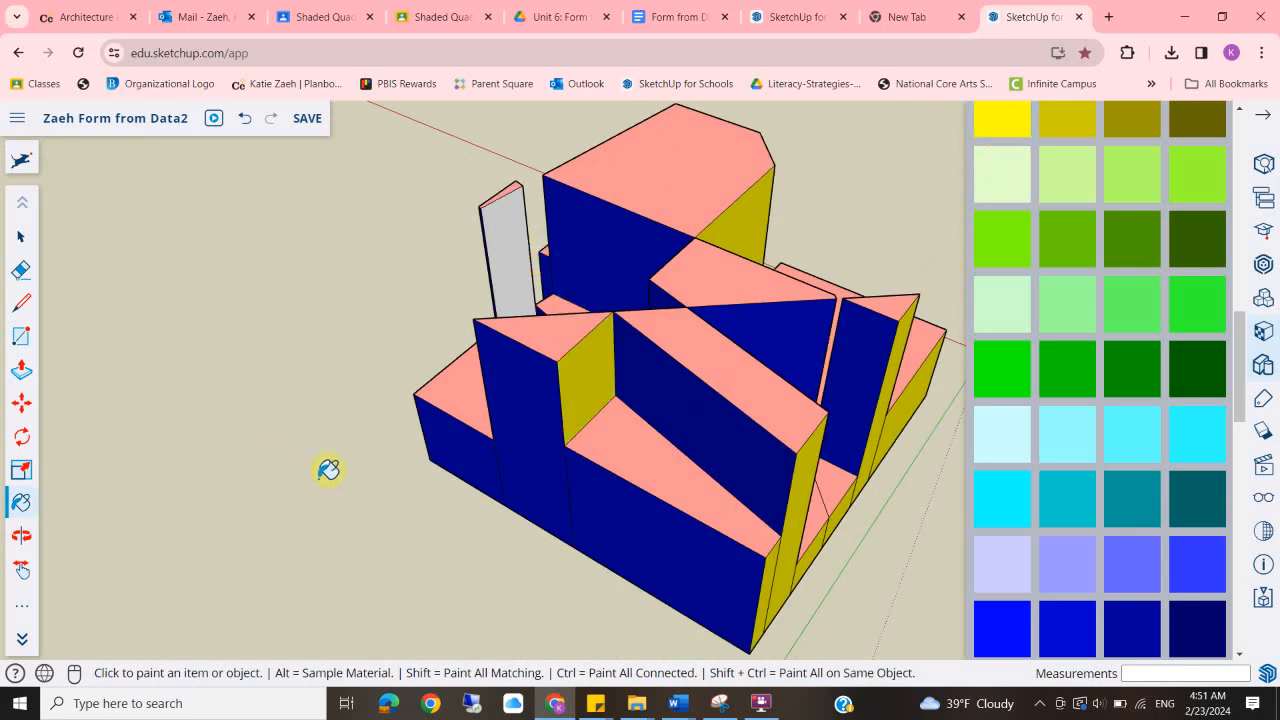
pyautogui.moveTo(623, 434); pyautogui.dragTo(714, 229, button='middle')
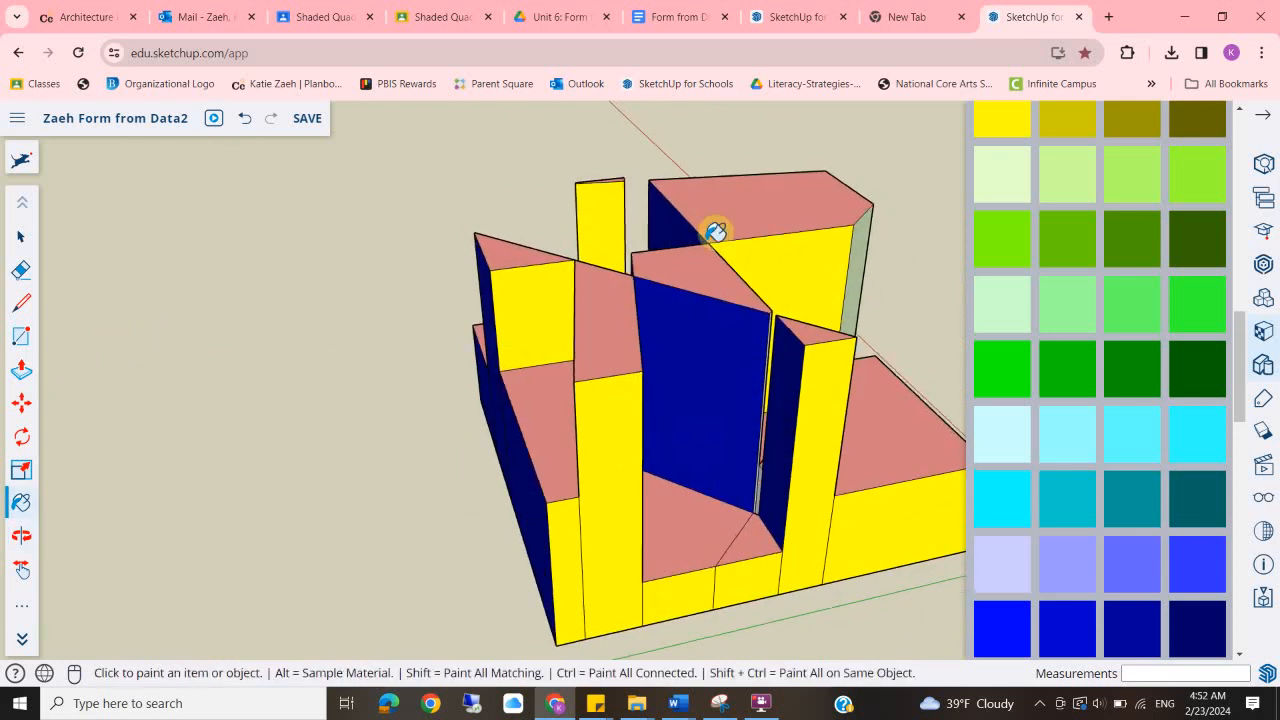
# Paint the narrow wall in the gap beside the central block and the tall corner block's angled wall yellow.
pyautogui.scroll(6, 849, 360)
pyautogui.scroll(3, 869, 356)
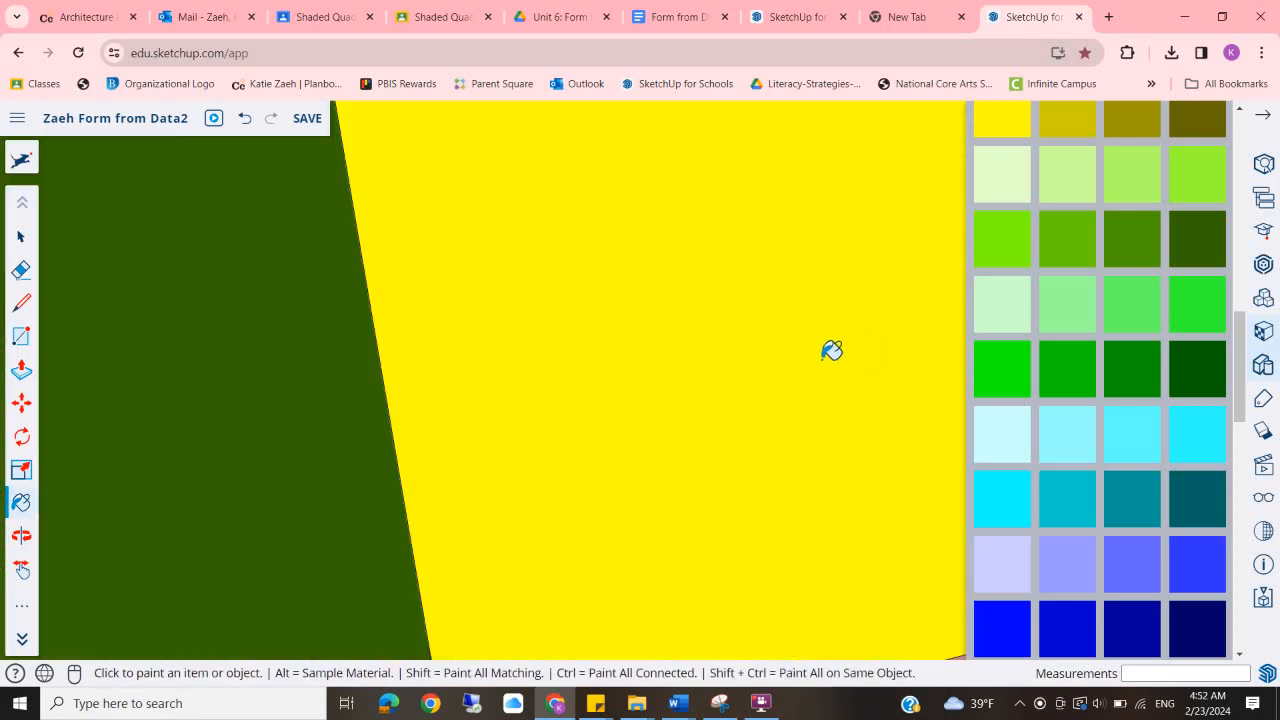
pyautogui.scroll(-3, 831, 349)
pyautogui.click(808, 356)
pyautogui.scroll(-1, 806, 357)
pyautogui.scroll(-5, 675, 342)
pyautogui.moveTo(674, 349)
pyautogui.mouseDown(button='middle')
pyautogui.moveTo(343, 366)
pyautogui.moveTo(245, 420)
pyautogui.mouseUp(button='middle')
pyautogui.moveTo(779, 450)
pyautogui.mouseDown(button='middle')
pyautogui.moveTo(674, 440)
pyautogui.moveTo(689, 423)
pyautogui.moveTo(443, 409)
pyautogui.moveTo(695, 352)
pyautogui.mouseUp(button='middle')
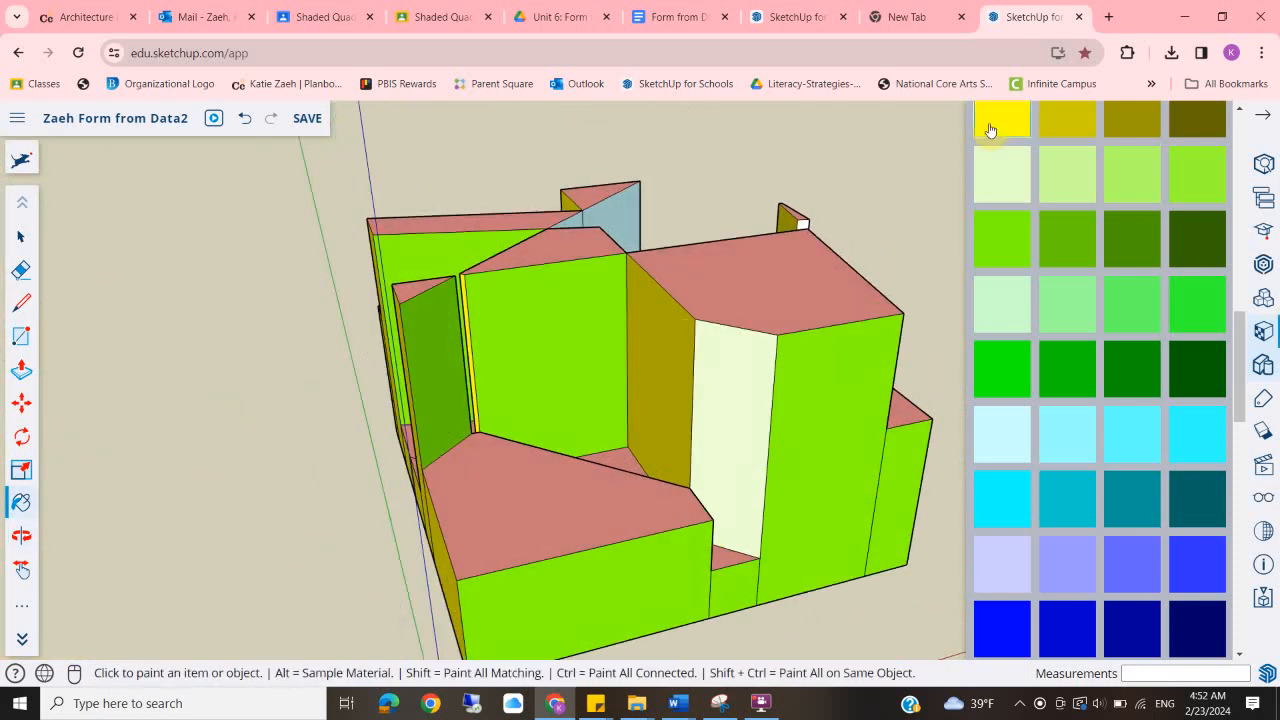
pyautogui.click(737, 390)
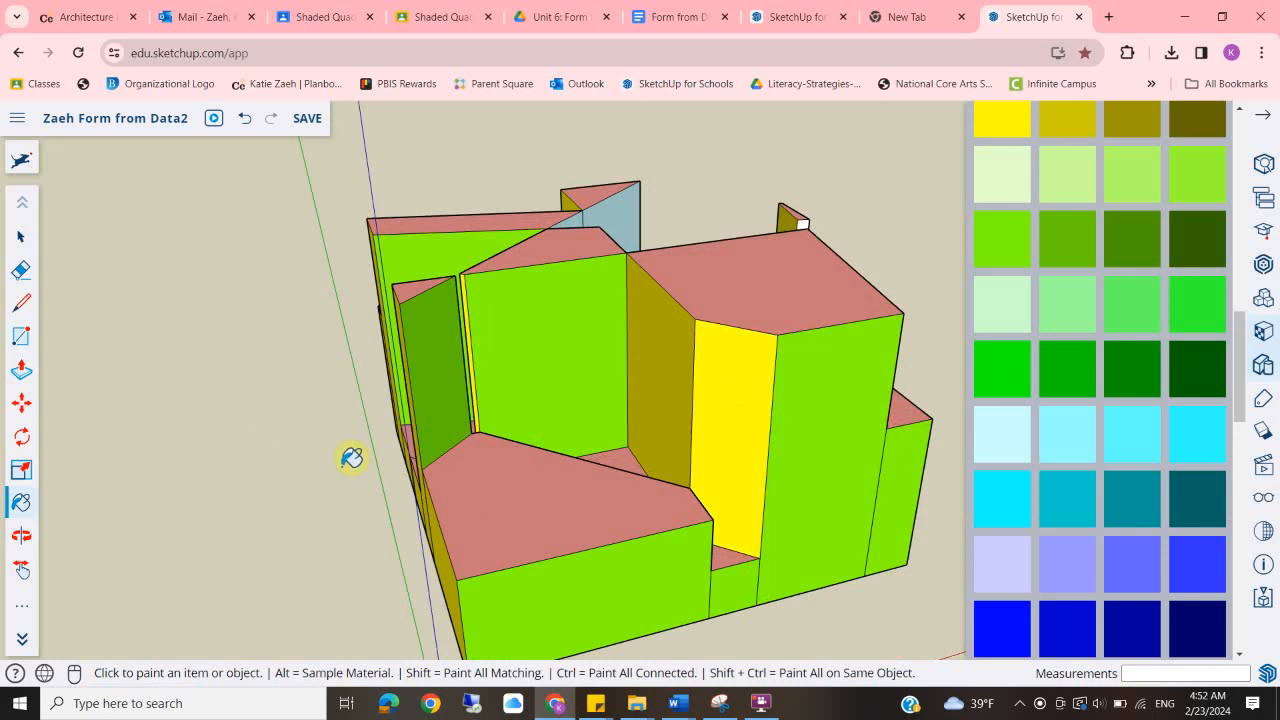
# Paint the narrow front-facing side of the thin column green.
pyautogui.moveTo(722, 468); pyautogui.dragTo(235, 486, button='middle')
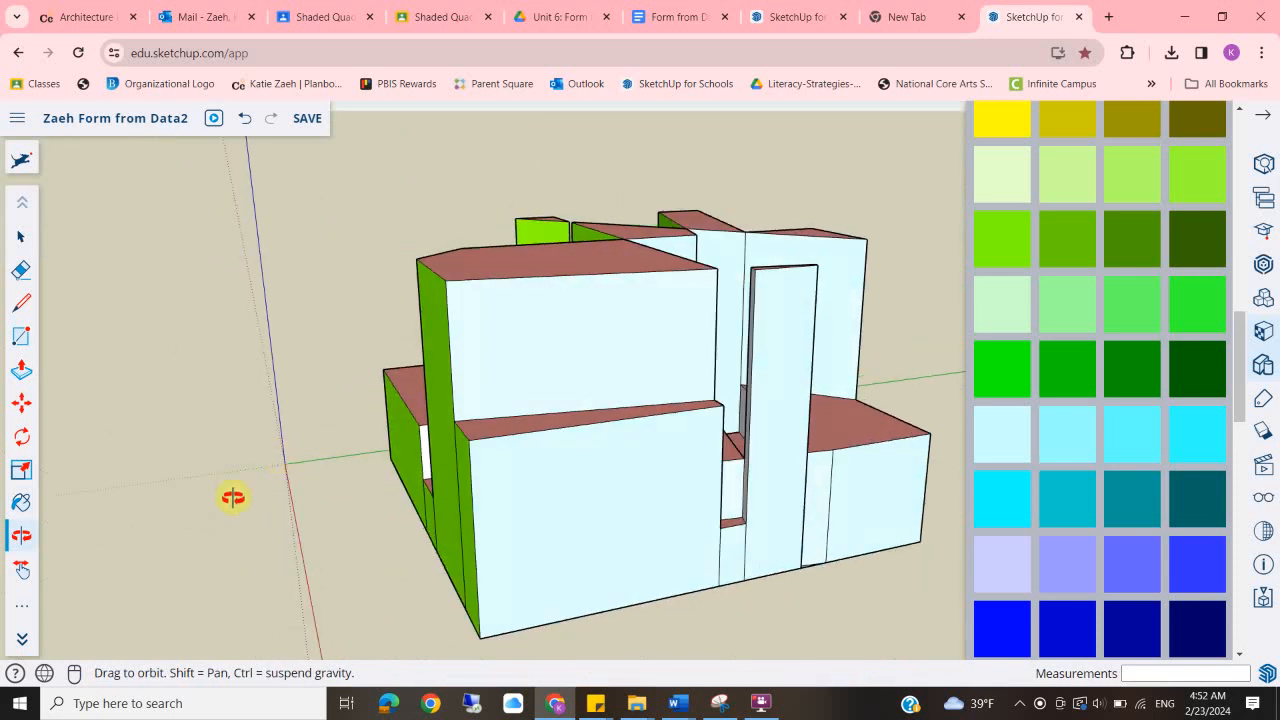
pyautogui.moveTo(419, 547); pyautogui.dragTo(686, 480, button='middle')
pyautogui.click(1002, 369)
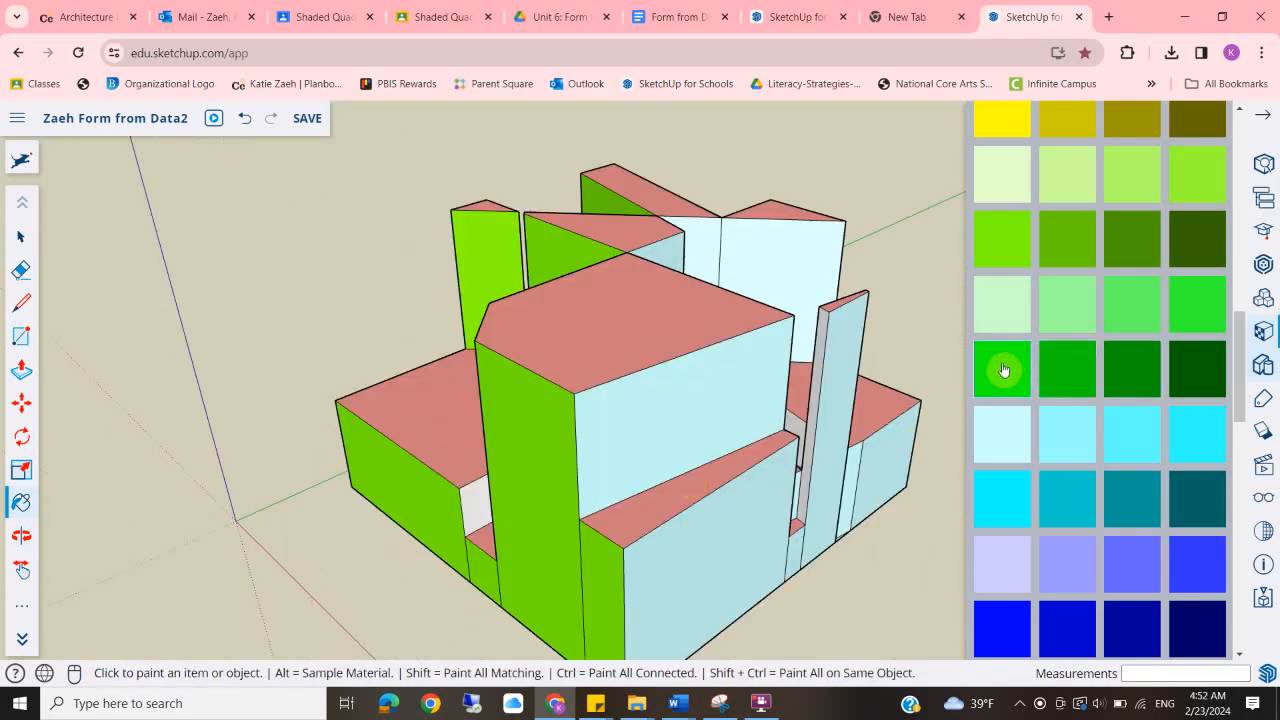
pyautogui.scroll(3, 834, 330)
pyautogui.scroll(2, 834, 330)
pyautogui.click(832, 334)
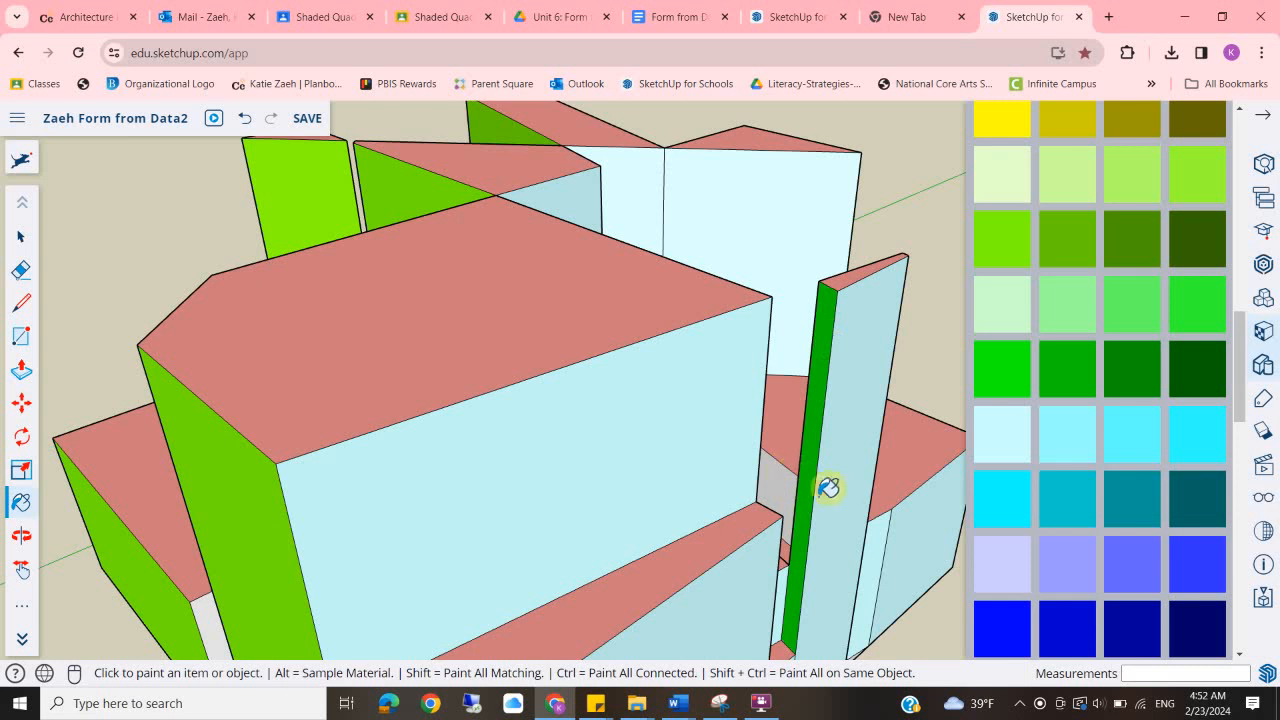
# Paint the small side wall of the low front block, beside the tall corner block, pale cyan.
pyautogui.moveTo(705, 499)
pyautogui.mouseDown(button='middle')
pyautogui.moveTo(766, 508)
pyautogui.moveTo(545, 571)
pyautogui.moveTo(586, 334)
pyautogui.moveTo(106, 369)
pyautogui.moveTo(132, 336)
pyautogui.moveTo(686, 291)
pyautogui.mouseUp(button='middle')
pyautogui.scroll(-5, 687, 300)
pyautogui.moveTo(519, 320)
pyautogui.mouseDown(button='middle')
pyautogui.moveTo(717, 451)
pyautogui.moveTo(866, 467)
pyautogui.mouseUp(button='middle')
pyautogui.scroll(3, 571, 389)
pyautogui.moveTo(571, 389)
pyautogui.mouseDown(button='middle')
pyautogui.moveTo(908, 480)
pyautogui.moveTo(1021, 459)
pyautogui.mouseUp(button='middle')
pyautogui.click(722, 350)
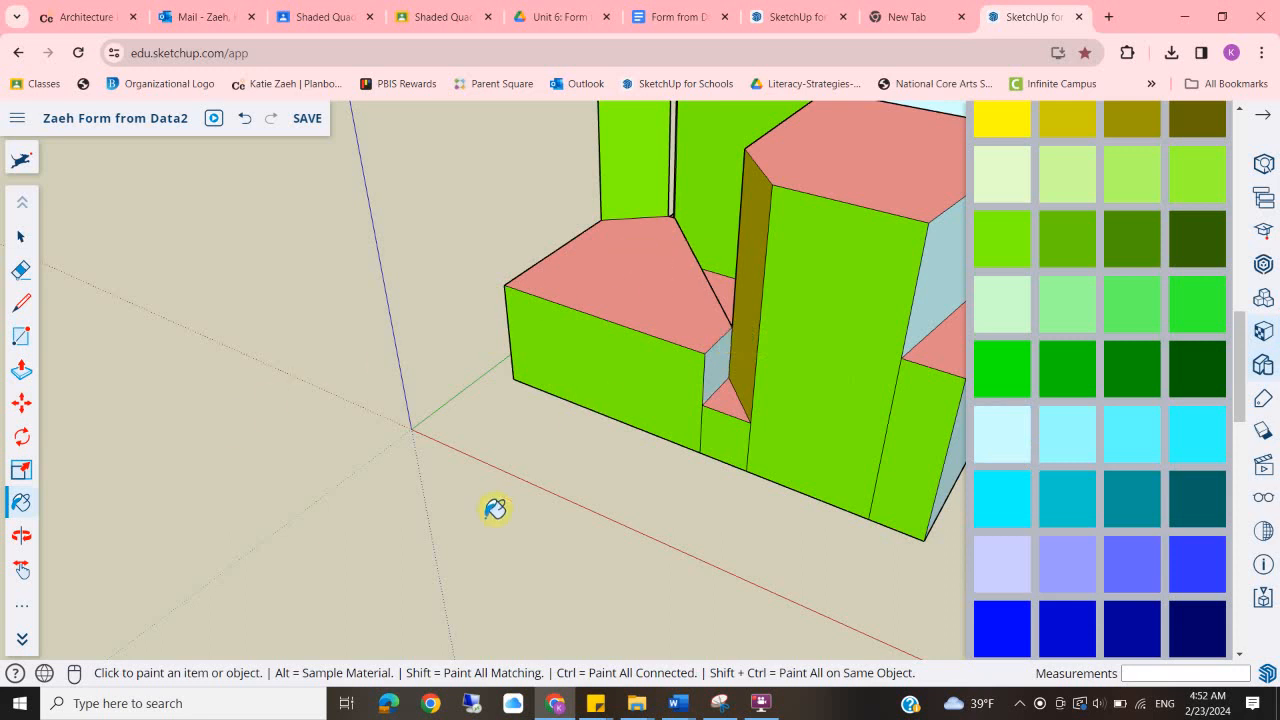
# Inspect the model from all sides for unpainted or wrongly coloured walls.
pyautogui.scroll(-4, 505, 497)
pyautogui.scroll(6, 395, 455)
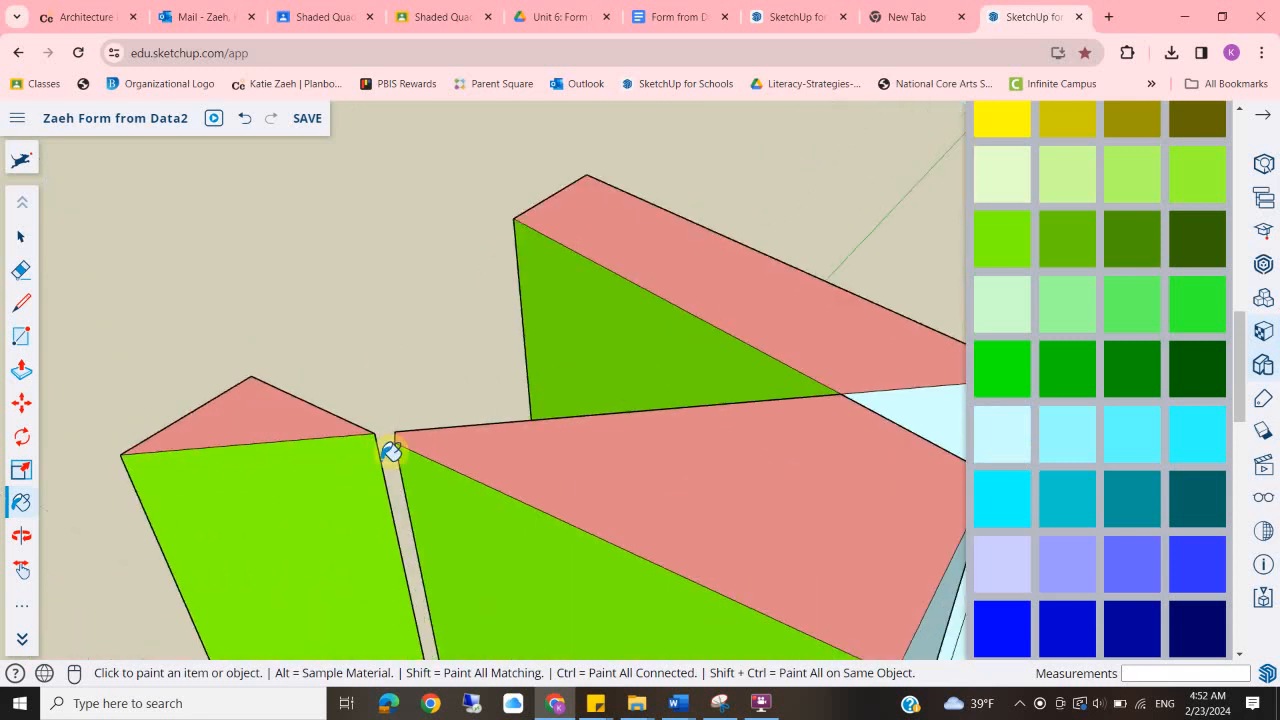
pyautogui.scroll(-3, 416, 423)
pyautogui.moveTo(400, 414)
pyautogui.mouseDown(button='middle')
pyautogui.moveTo(443, 303)
pyautogui.moveTo(463, 429)
pyautogui.moveTo(769, 489)
pyautogui.moveTo(694, 397)
pyautogui.moveTo(429, 409)
pyautogui.moveTo(699, 435)
pyautogui.moveTo(257, 423)
pyautogui.moveTo(205, 385)
pyautogui.mouseUp(button='middle')
pyautogui.moveTo(640, 402)
pyautogui.mouseDown(button='middle')
pyautogui.moveTo(360, 366)
pyautogui.moveTo(25, 491)
pyautogui.mouseUp(button='middle')
pyautogui.scroll(-3, 728, 323)
pyautogui.moveTo(728, 323); pyautogui.dragTo(443, 337, button='middle')
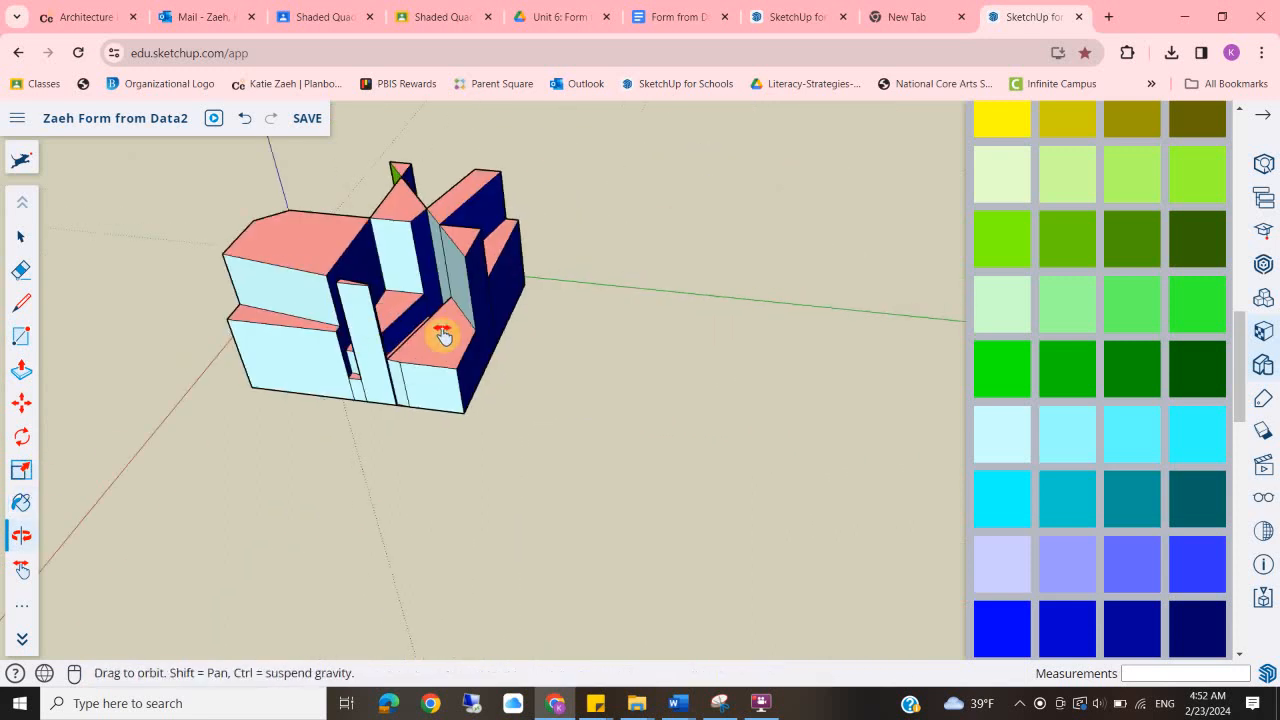
pyautogui.moveTo(527, 392)
pyautogui.mouseDown(button='middle')
pyautogui.moveTo(394, 366)
pyautogui.moveTo(263, 286)
pyautogui.moveTo(689, 391)
pyautogui.moveTo(524, 421)
pyautogui.moveTo(791, 443)
pyautogui.moveTo(543, 466)
pyautogui.moveTo(760, 484)
pyautogui.moveTo(717, 486)
pyautogui.moveTo(654, 429)
pyautogui.mouseUp(button='middle')
pyautogui.moveTo(600, 517); pyautogui.dragTo(949, 429, button='middle')
pyautogui.moveTo(594, 394)
pyautogui.mouseDown(button='middle')
pyautogui.moveTo(943, 369)
pyautogui.moveTo(766, 406)
pyautogui.moveTo(603, 391)
pyautogui.moveTo(729, 451)
pyautogui.moveTo(831, 462)
pyautogui.moveTo(834, 520)
pyautogui.moveTo(816, 466)
pyautogui.moveTo(850, 480)
pyautogui.mouseUp(button='middle')
pyautogui.moveTo(429, 391)
pyautogui.mouseDown(button='middle')
pyautogui.moveTo(606, 474)
pyautogui.moveTo(923, 409)
pyautogui.moveTo(645, 427)
pyautogui.moveTo(134, 391)
pyautogui.moveTo(117, 423)
pyautogui.mouseUp(button='middle')
pyautogui.moveTo(571, 486)
pyautogui.mouseDown(button='middle')
pyautogui.moveTo(469, 491)
pyautogui.moveTo(461, 507)
pyautogui.moveTo(529, 457)
pyautogui.moveTo(551, 386)
pyautogui.mouseUp(button='middle')
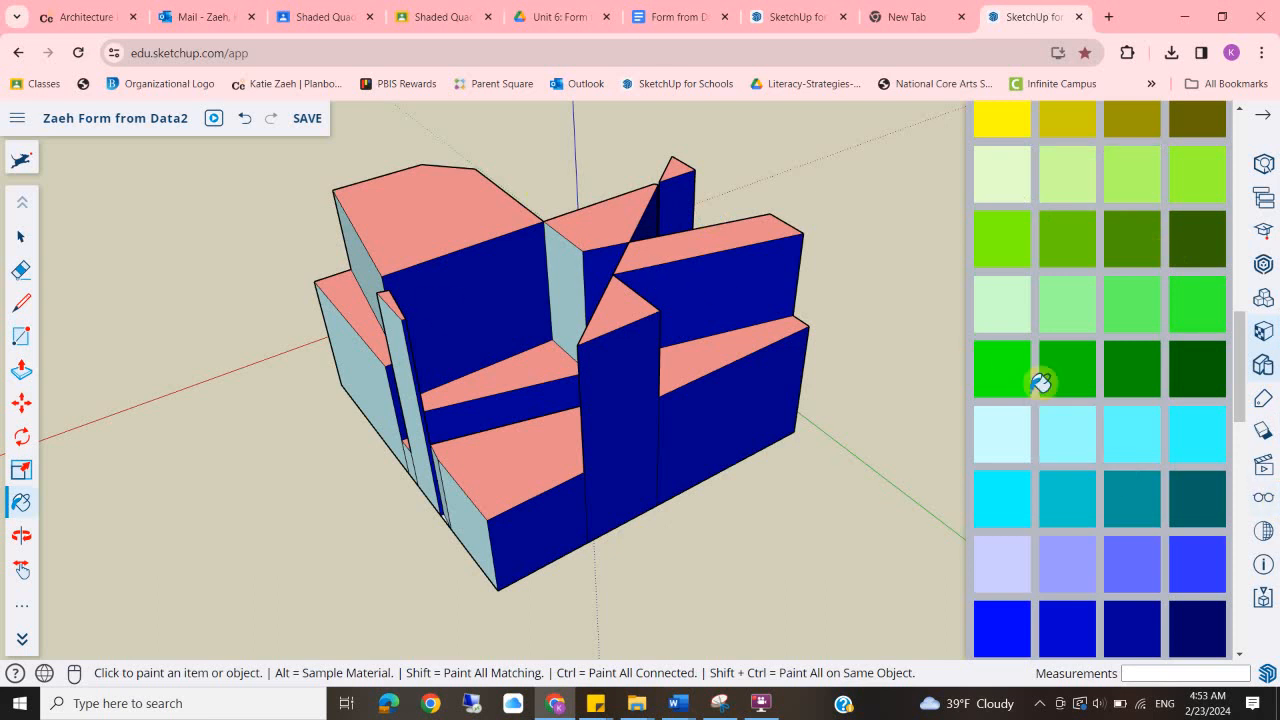
# Switch the camera to Parallel Projection and orbit to a higher corner view of the model.
pyautogui.click(1259, 469)
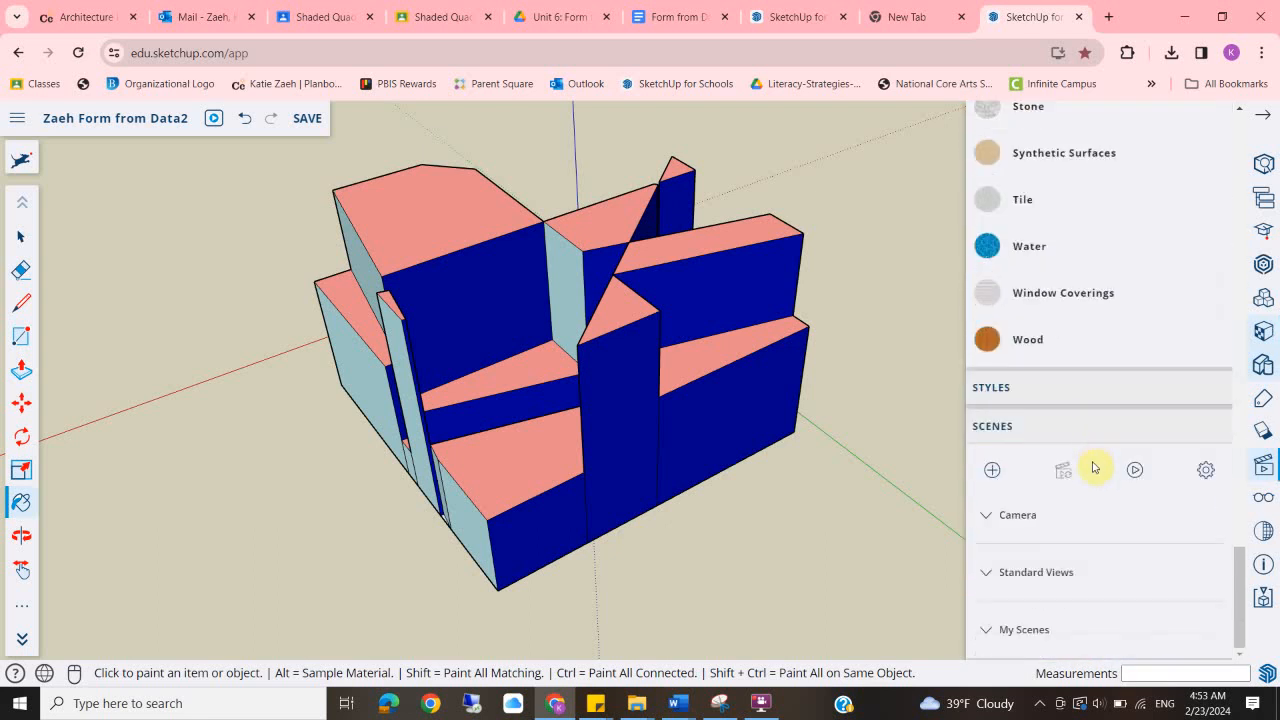
pyautogui.click(992, 510)
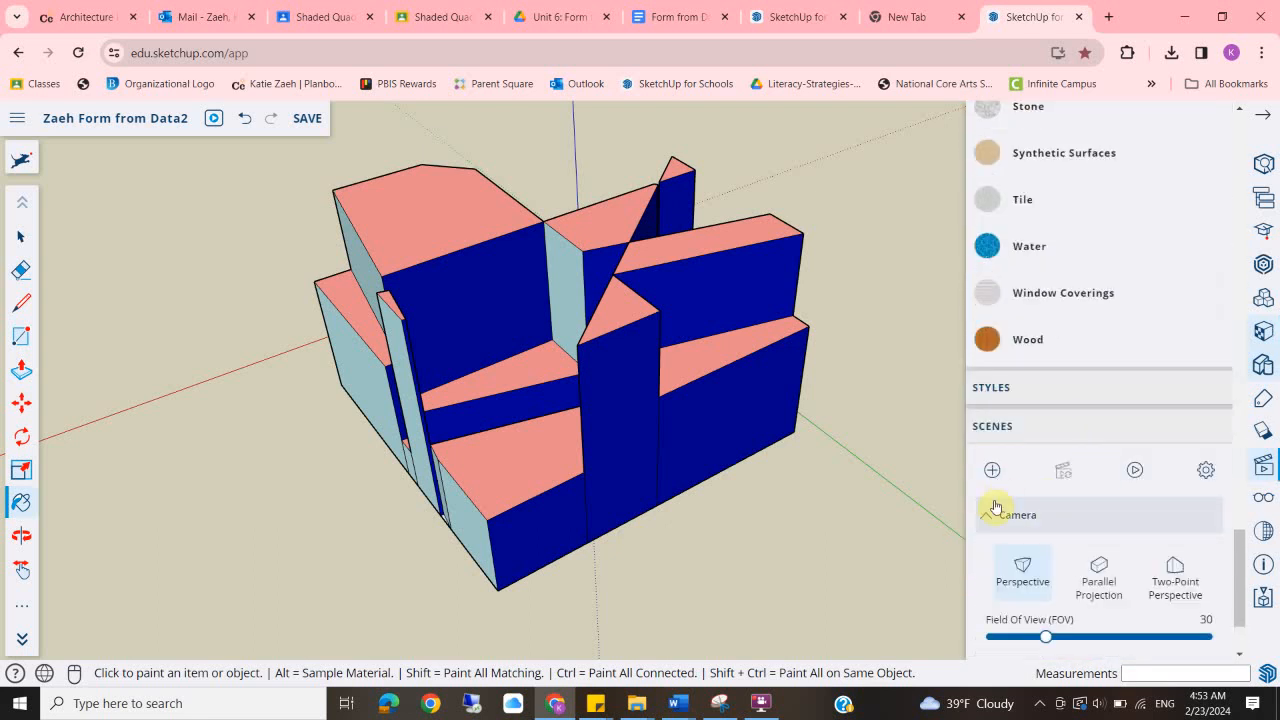
pyautogui.scroll(-2, 1075, 540)
pyautogui.click(1097, 455)
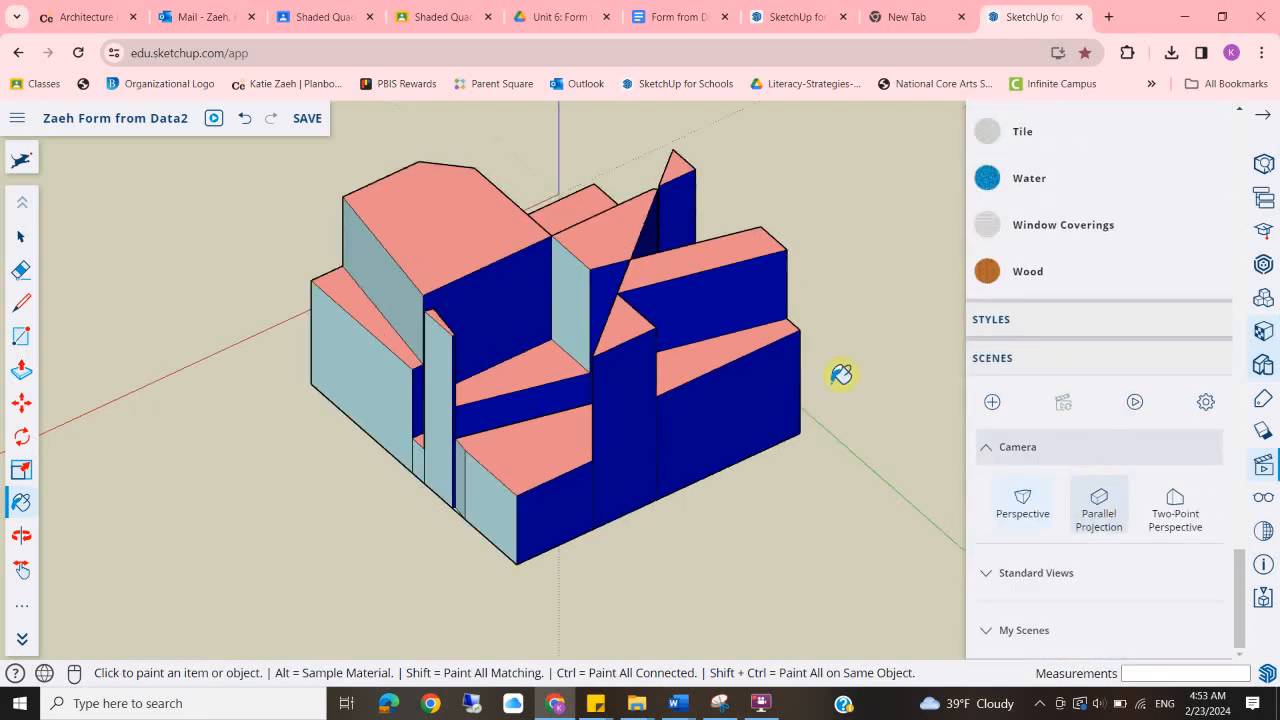
pyautogui.press('o')
pyautogui.moveTo(560, 303)
pyautogui.mouseDown()
pyautogui.moveTo(599, 593)
pyautogui.moveTo(600, 398)
pyautogui.mouseUp()
pyautogui.press('b')
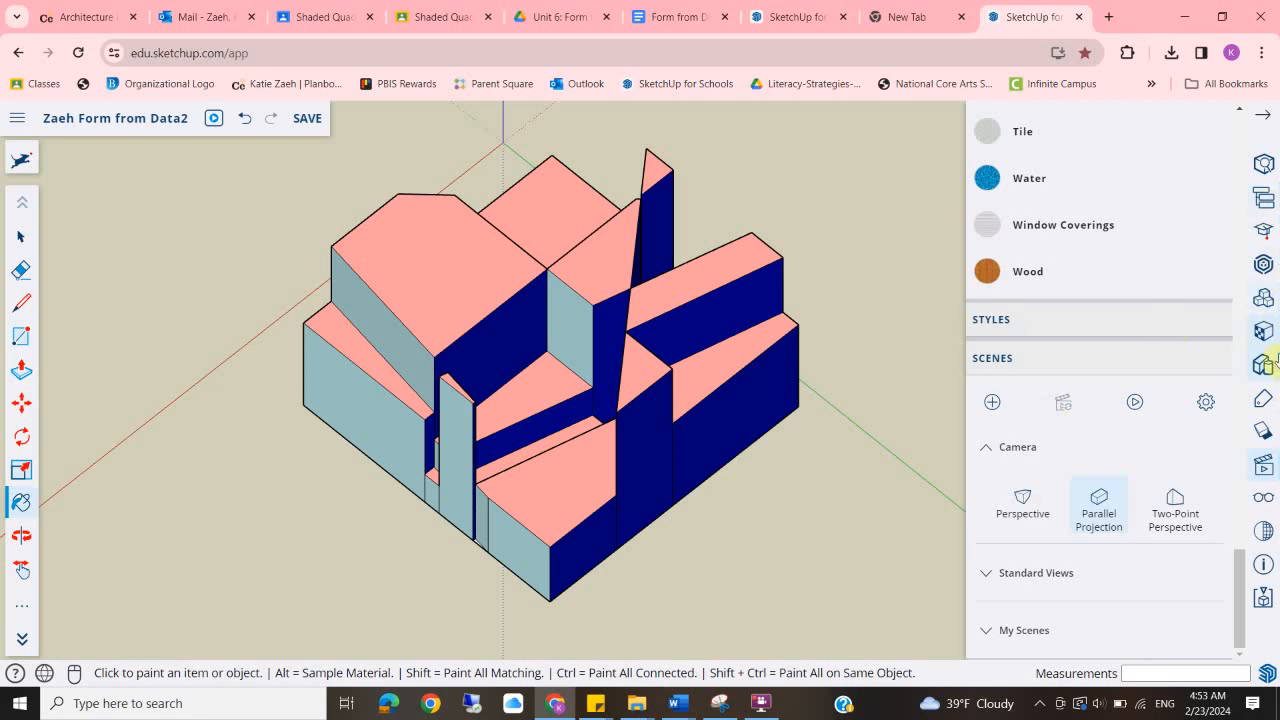
# Apply the Default Style from the Default Styles collection to the model.
pyautogui.click(1264, 366)
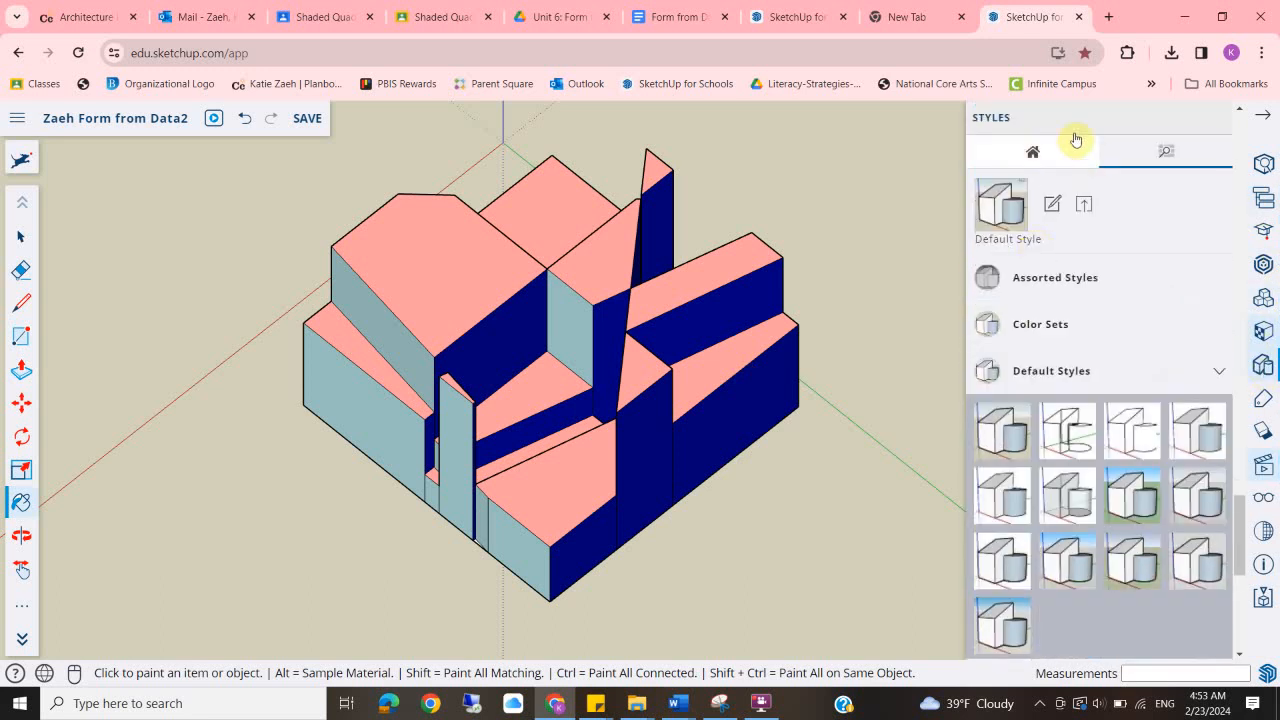
pyautogui.scroll(2, 1120, 260)
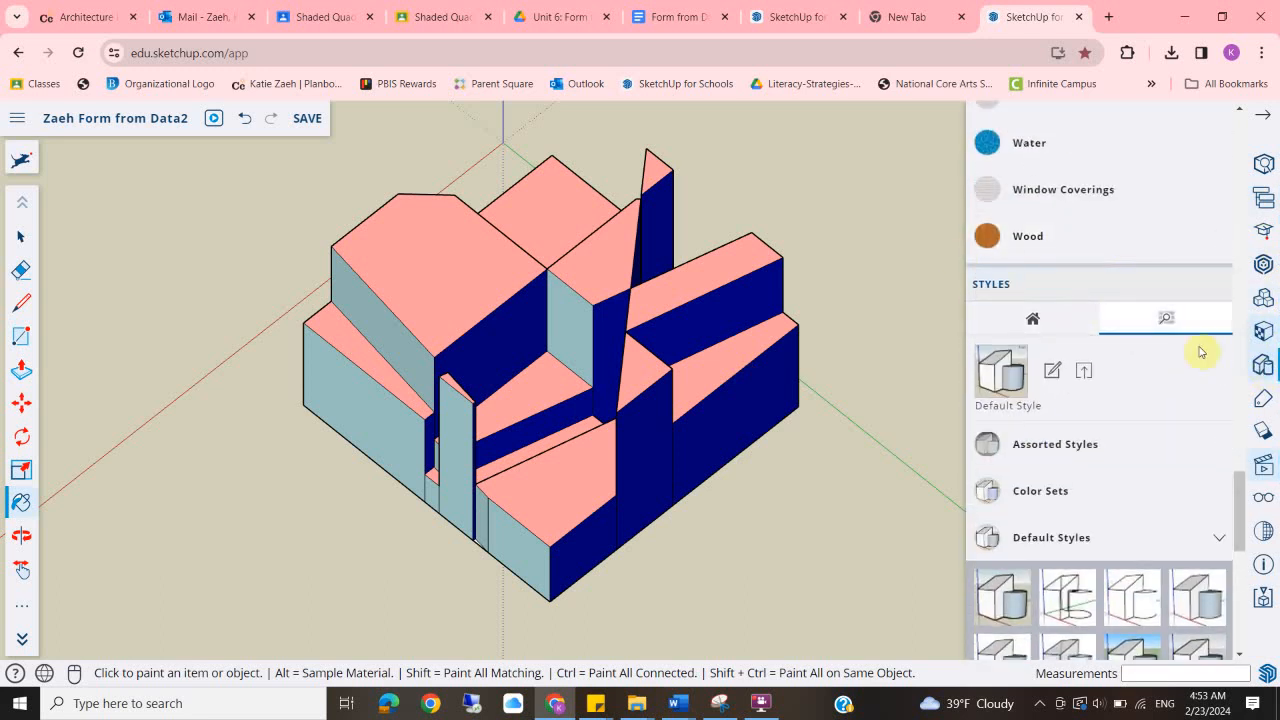
pyautogui.scroll(-4, 1147, 496)
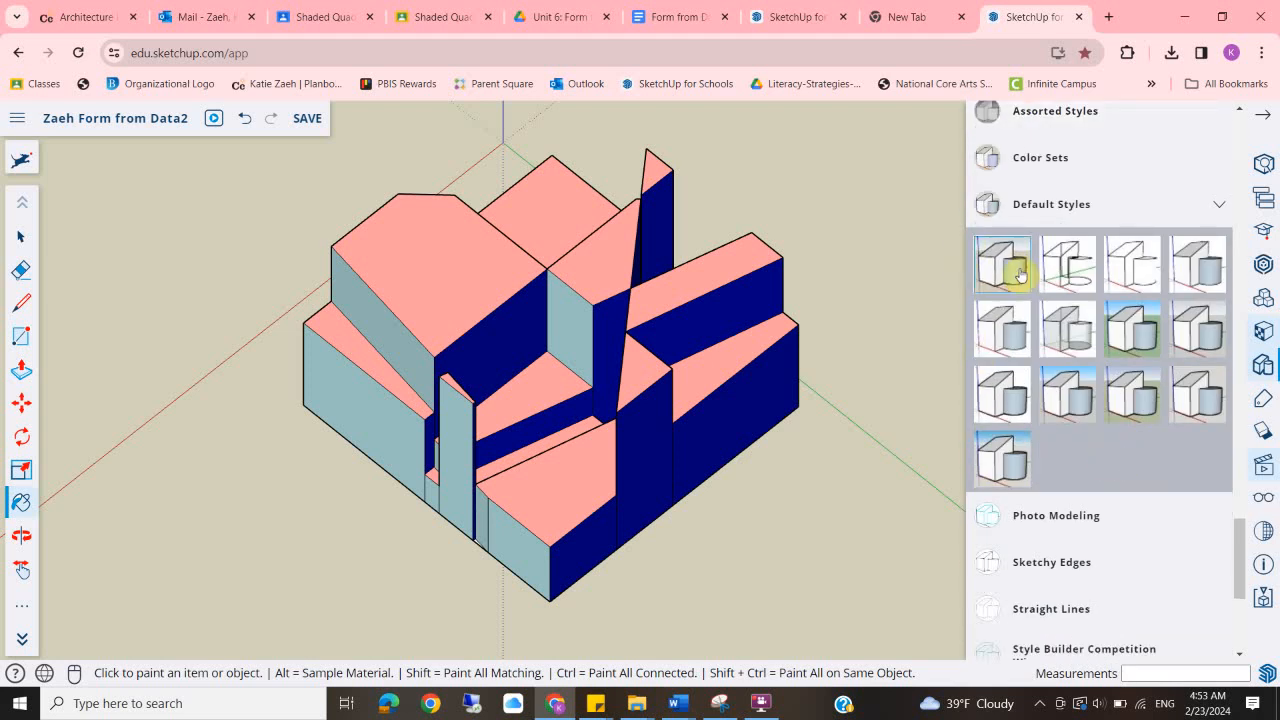
pyautogui.click(1004, 310)
pyautogui.scroll(2, 1074, 233)
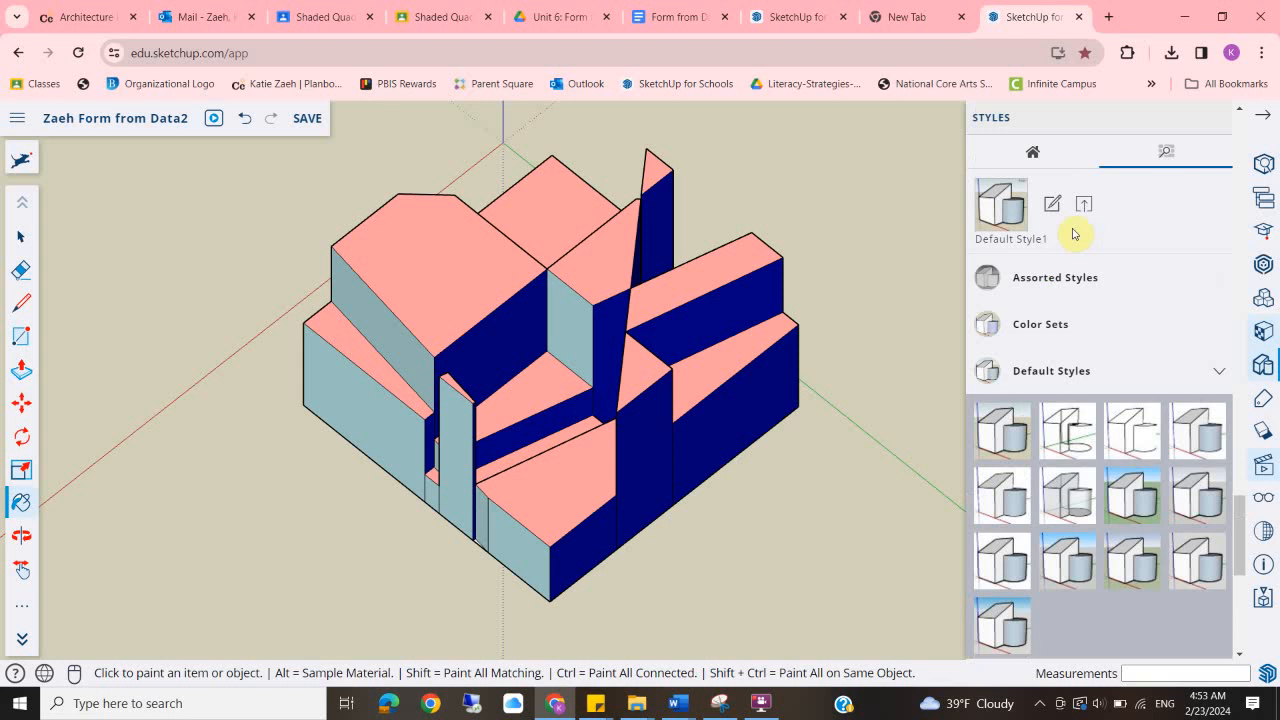
# Try to change the current style's background colour to white (#FFFFFF).
pyautogui.click(1055, 205)
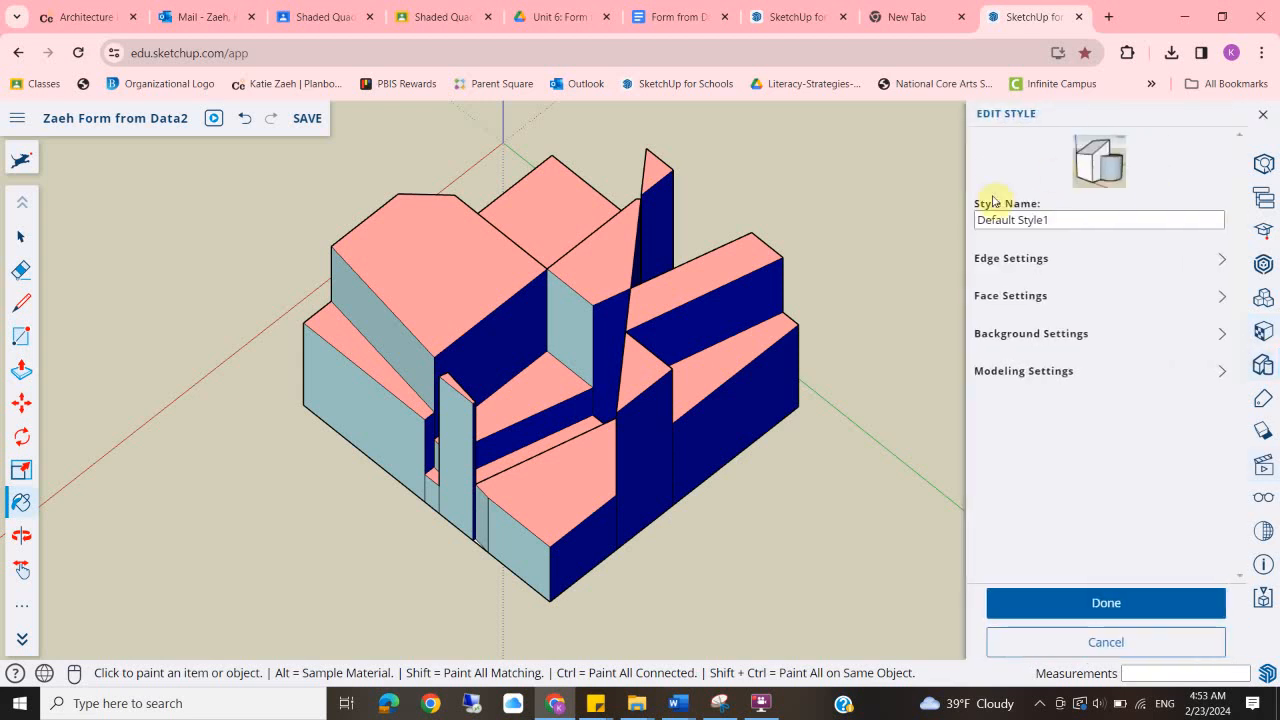
pyautogui.click(1030, 335)
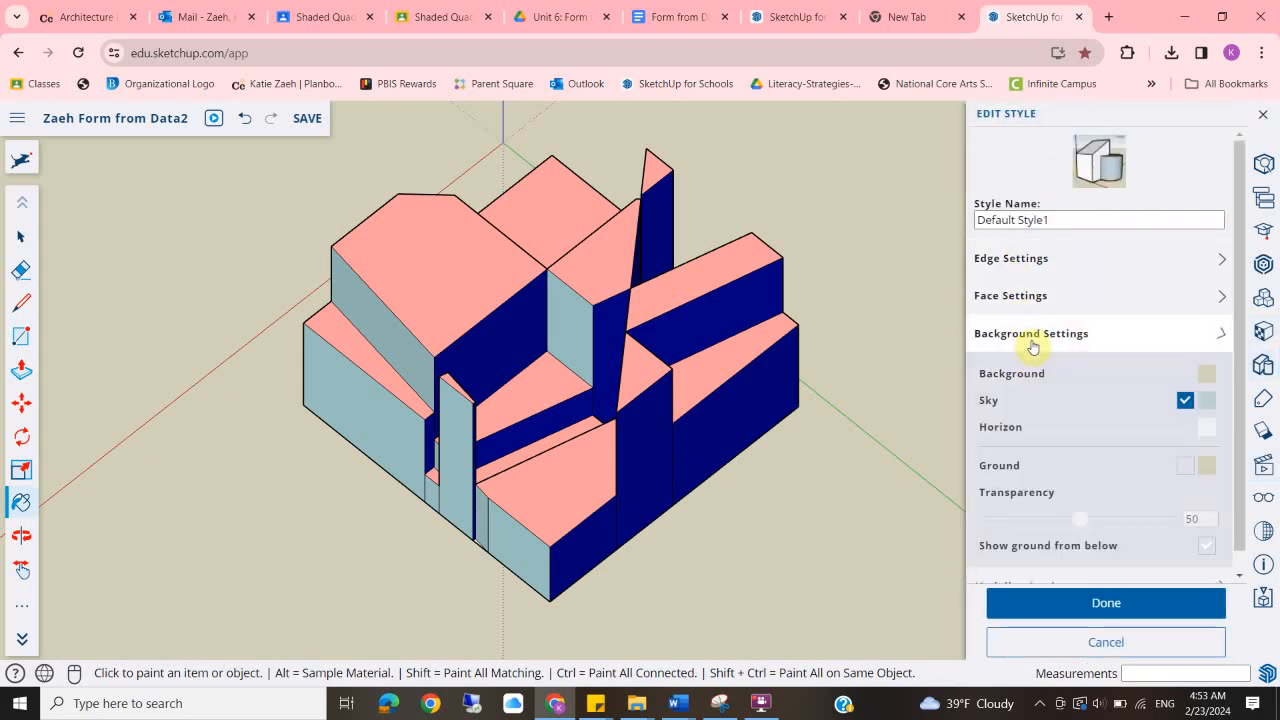
pyautogui.click(1206, 373)
pyautogui.moveTo(599, 354); pyautogui.dragTo(527, 273)
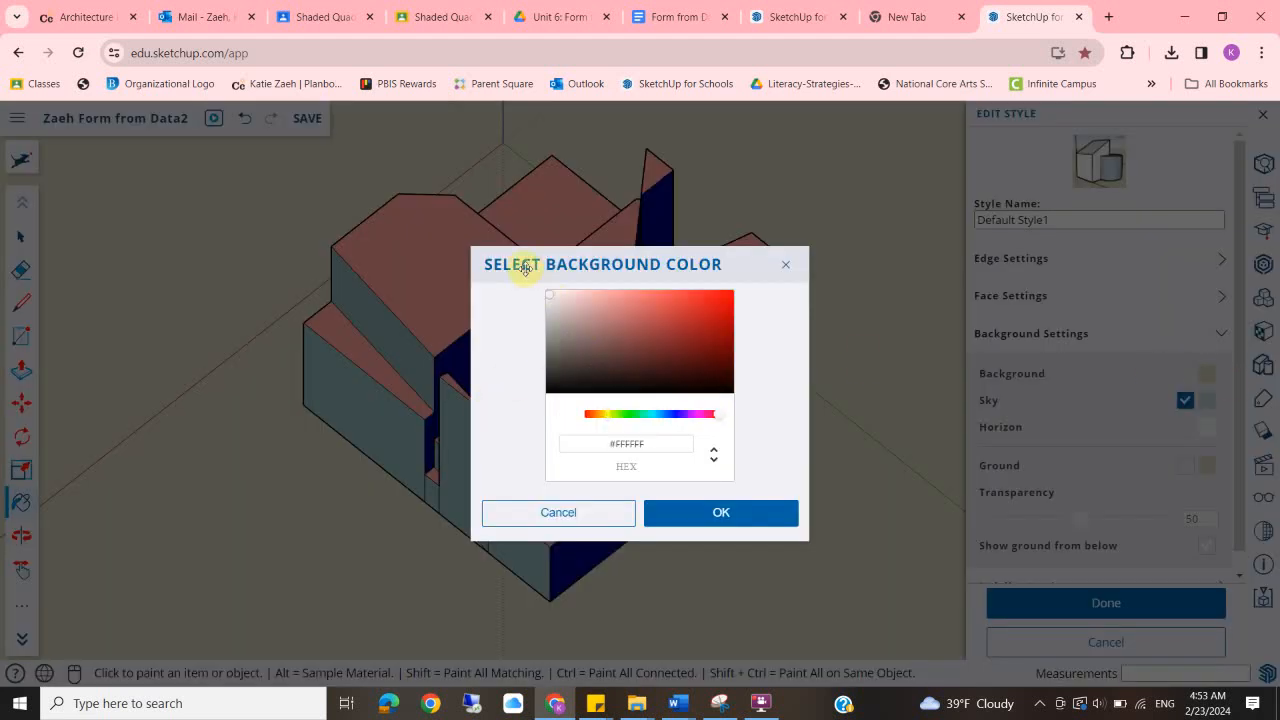
pyautogui.click(678, 513)
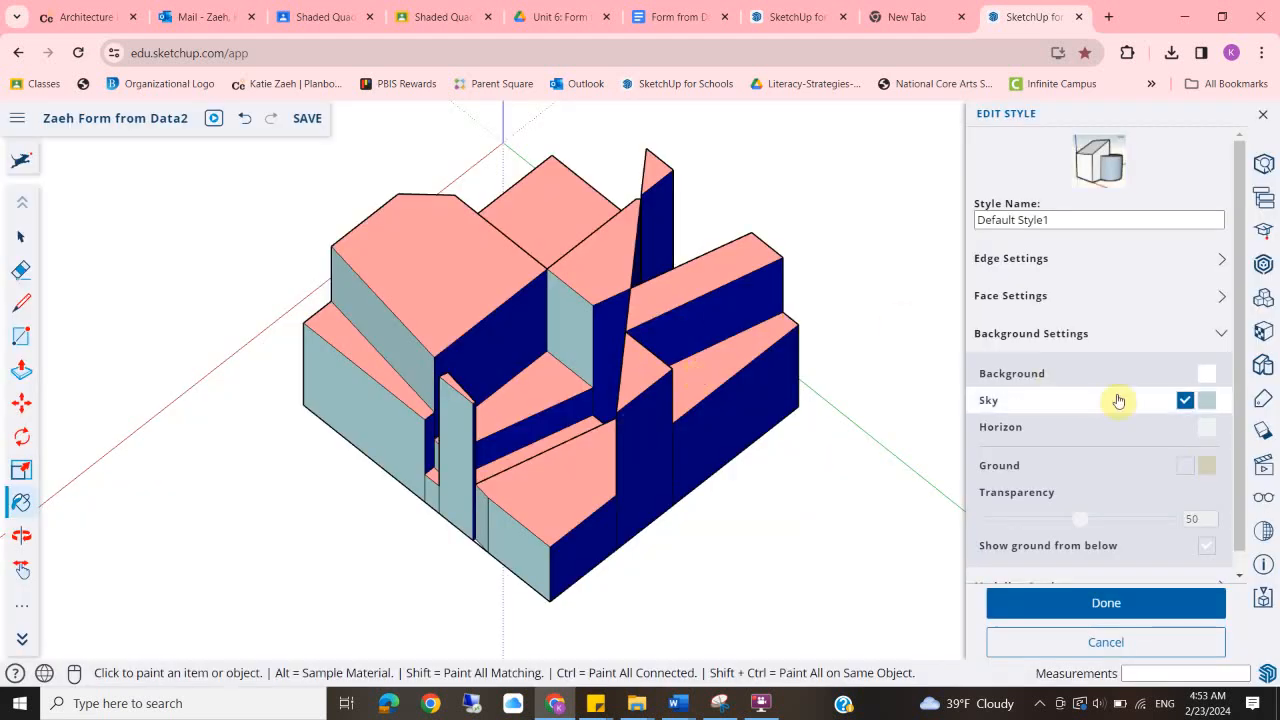
# Try to switch off Guides and Model Axes in the style's modeling settings, and close the style editor without applying.
pyautogui.scroll(-1, 1190, 486)
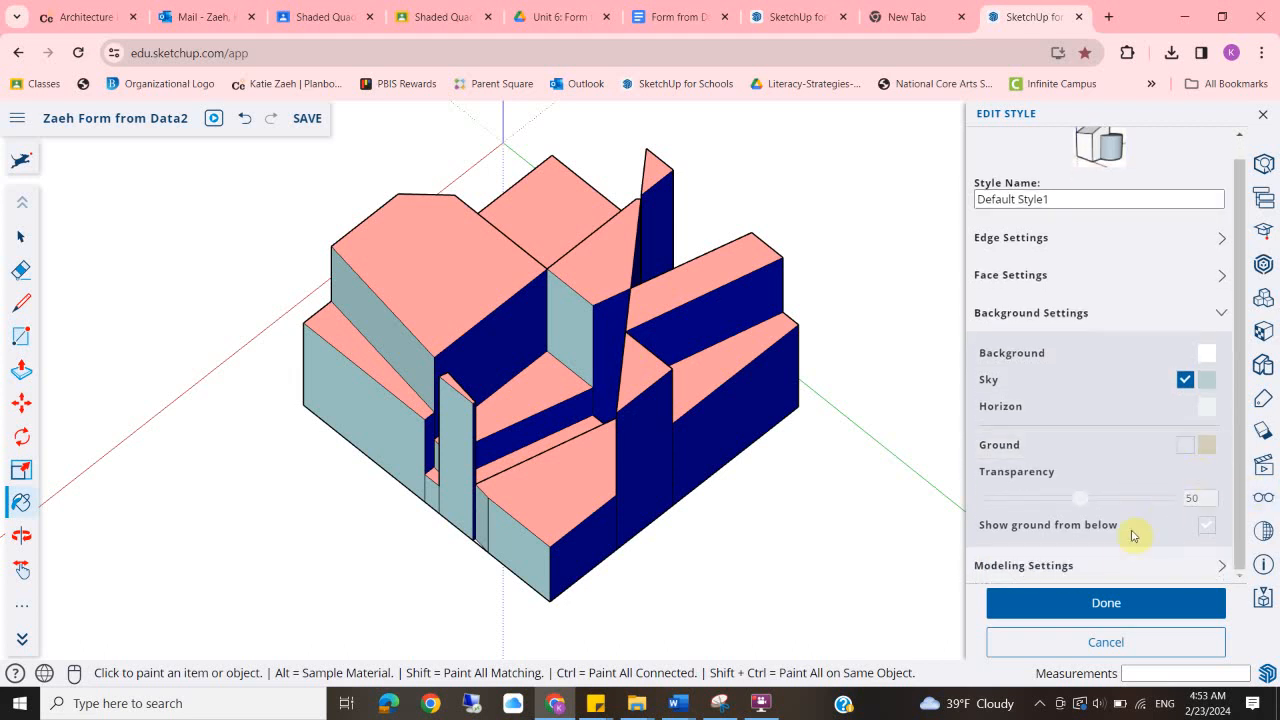
pyautogui.click(1123, 563)
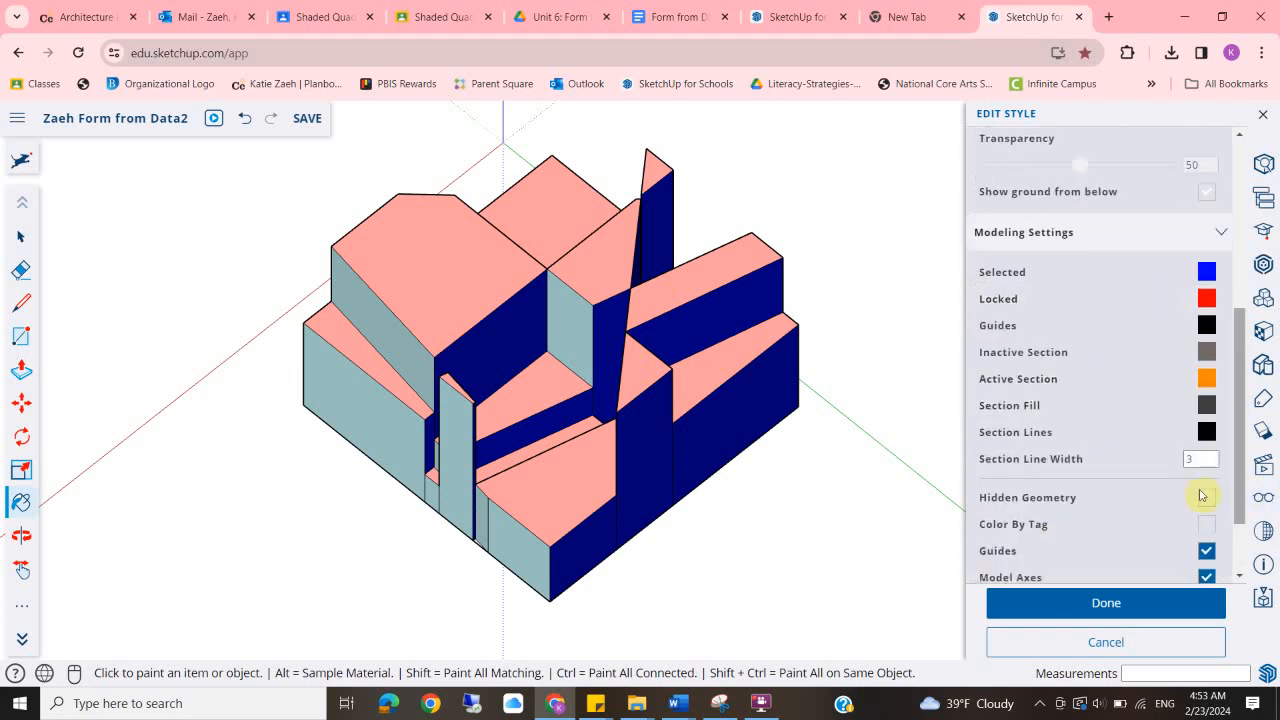
pyautogui.scroll(-1, 1190, 465)
pyautogui.click(1207, 484)
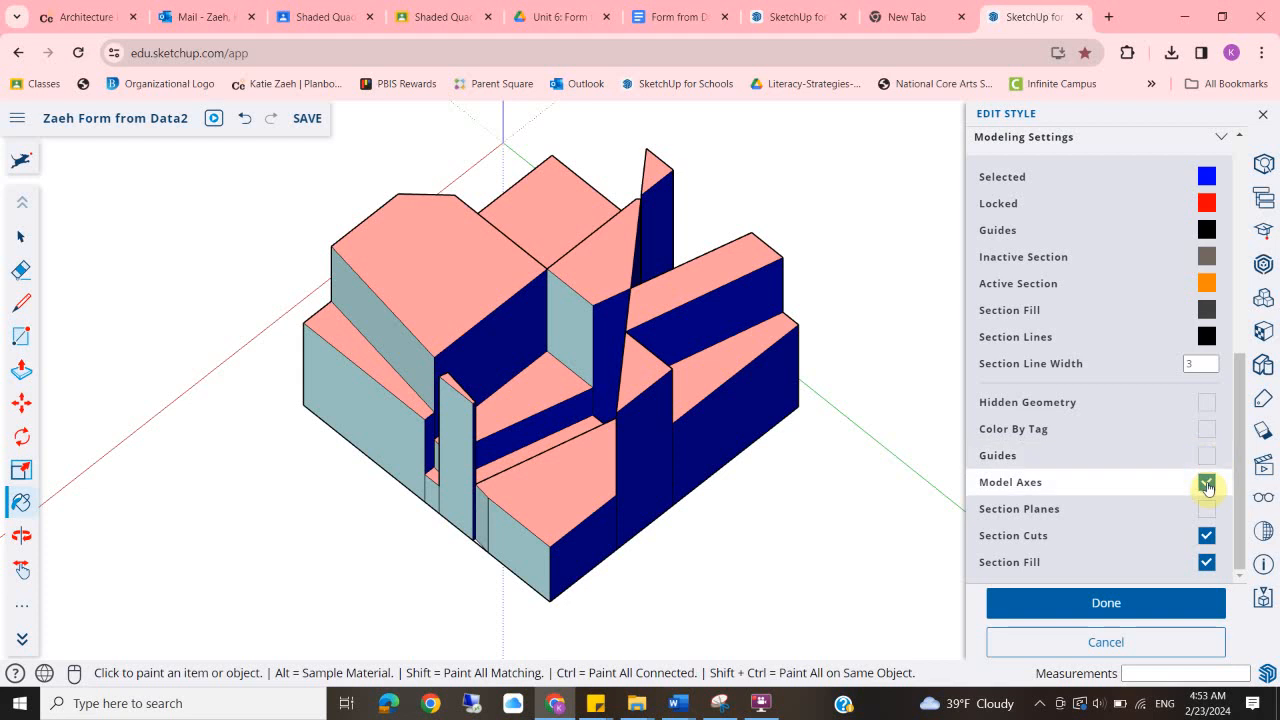
pyautogui.click(1262, 120)
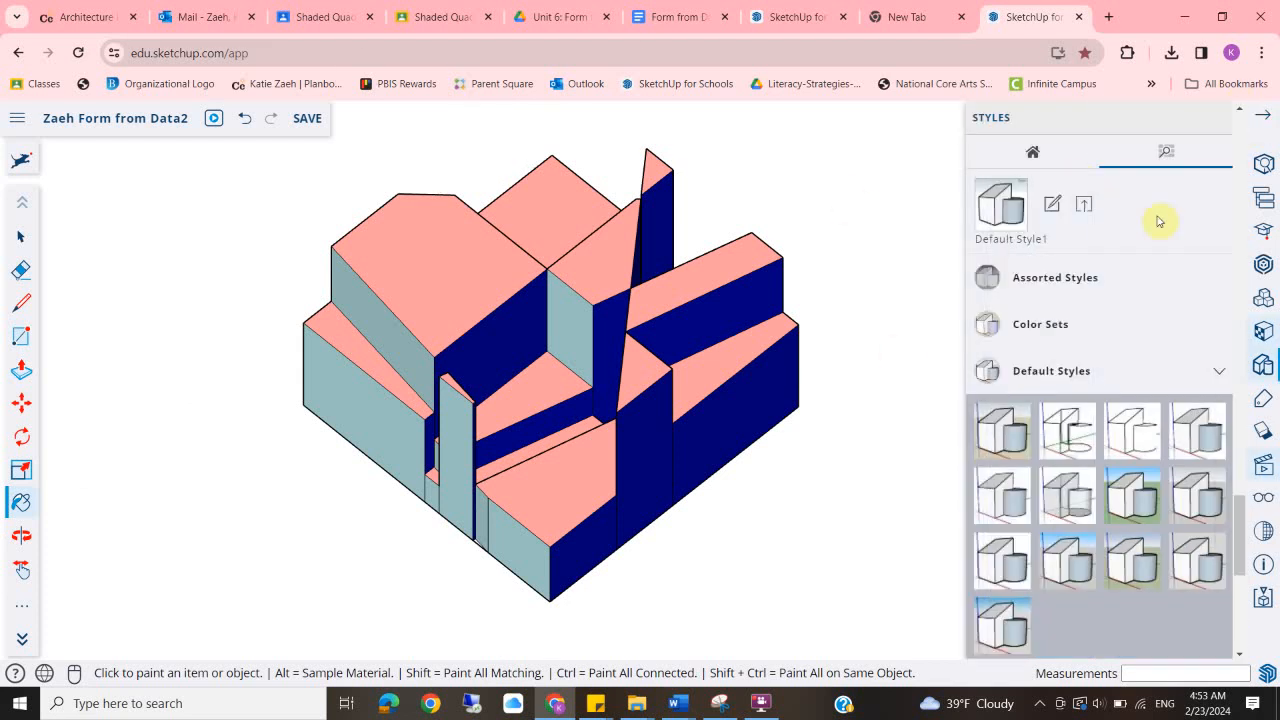
pyautogui.click(1266, 118)
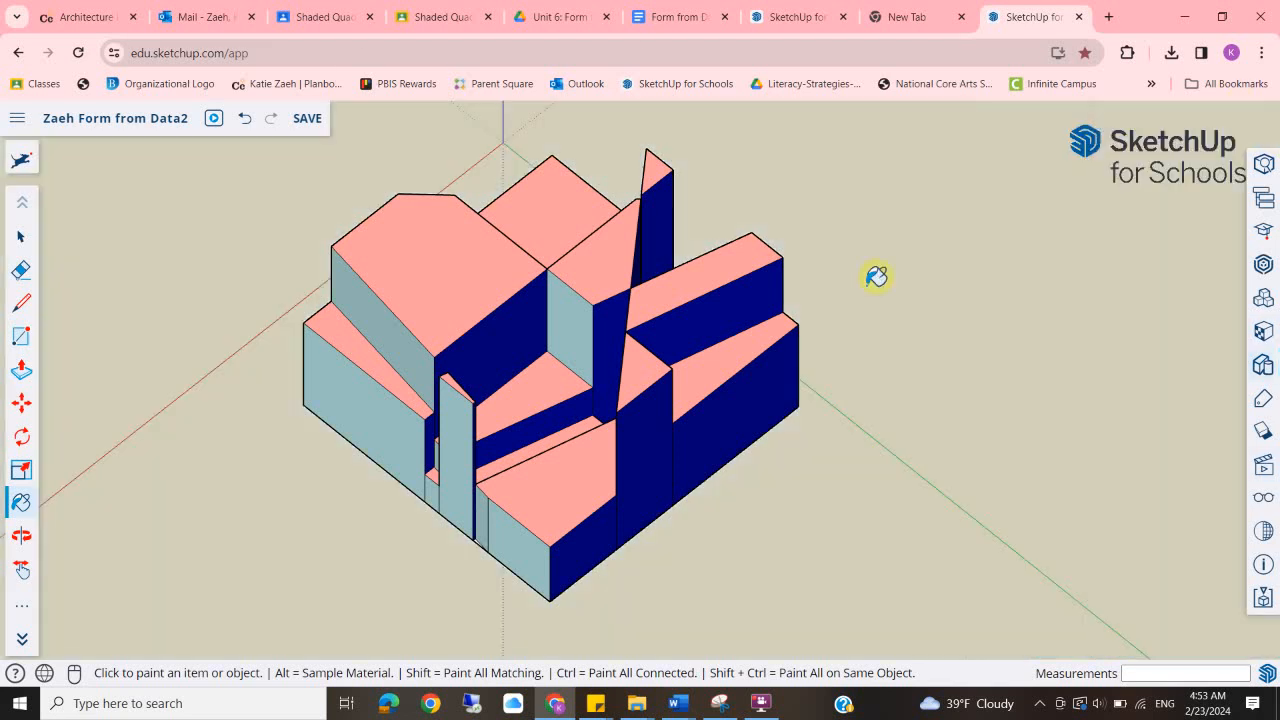
# Edit the current style and set its background colour to white (#FFFFFF).
pyautogui.click(1263, 364)
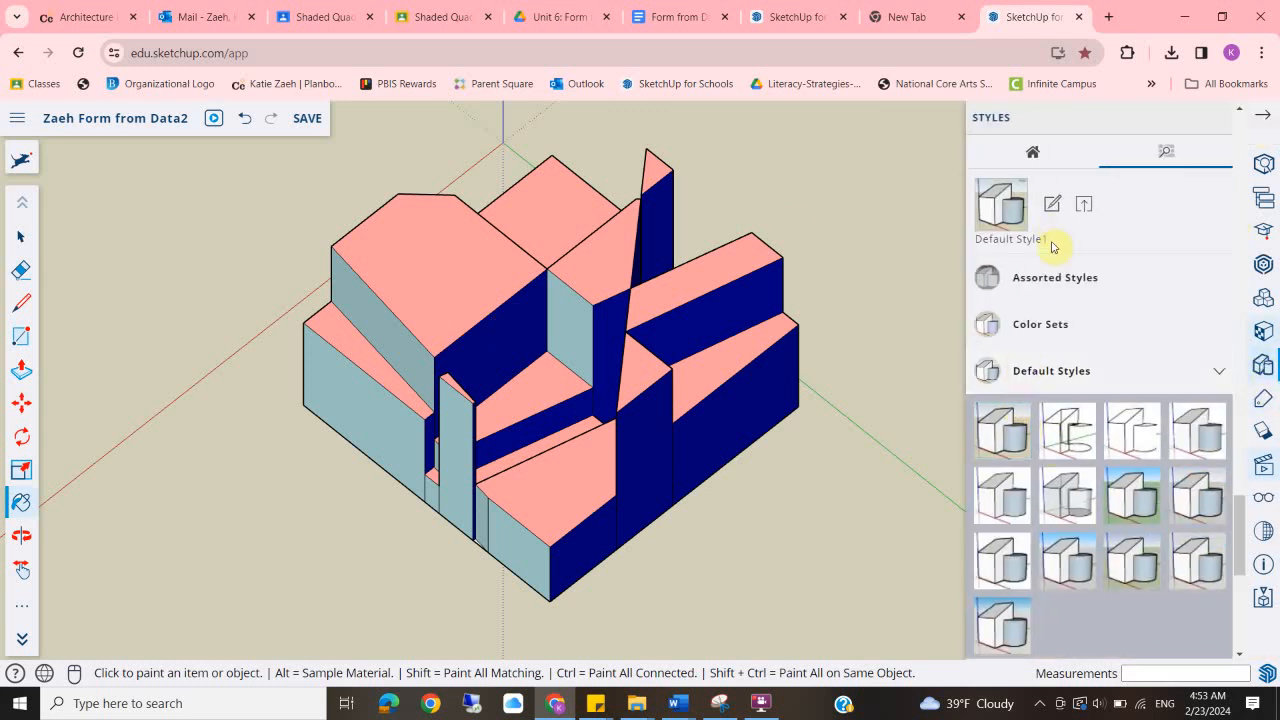
pyautogui.click(1053, 206)
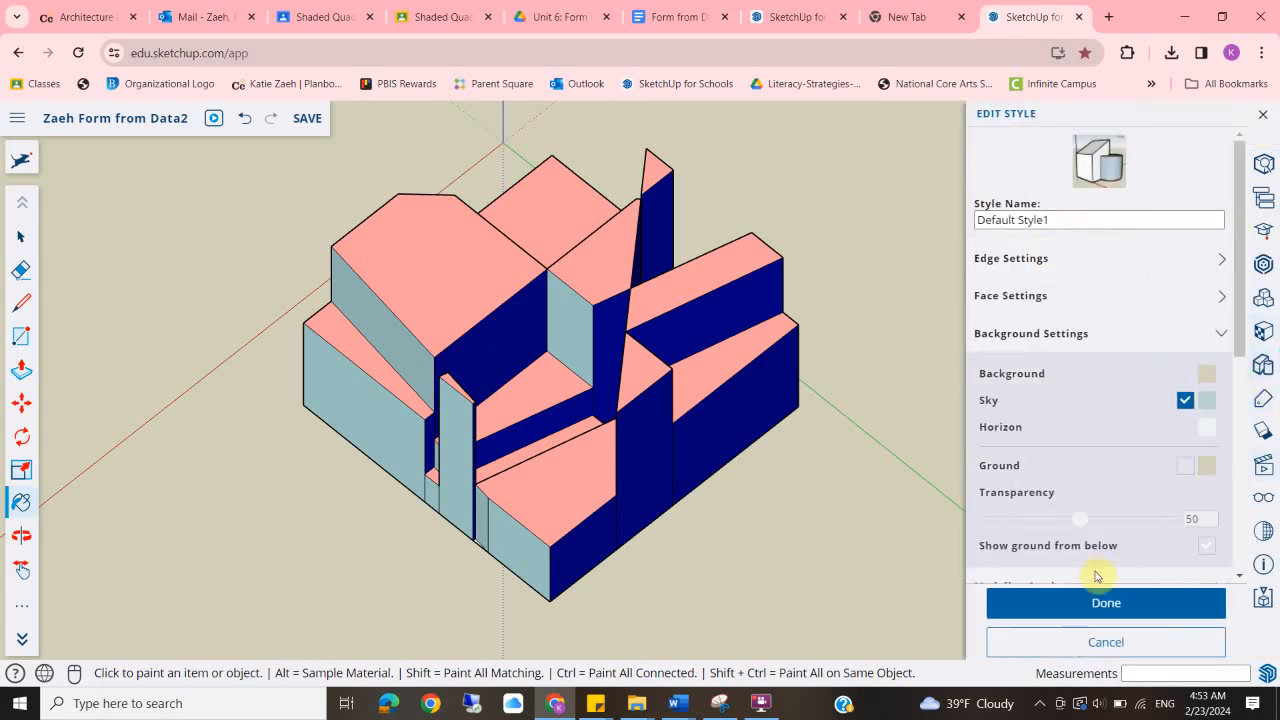
pyautogui.click(1205, 373)
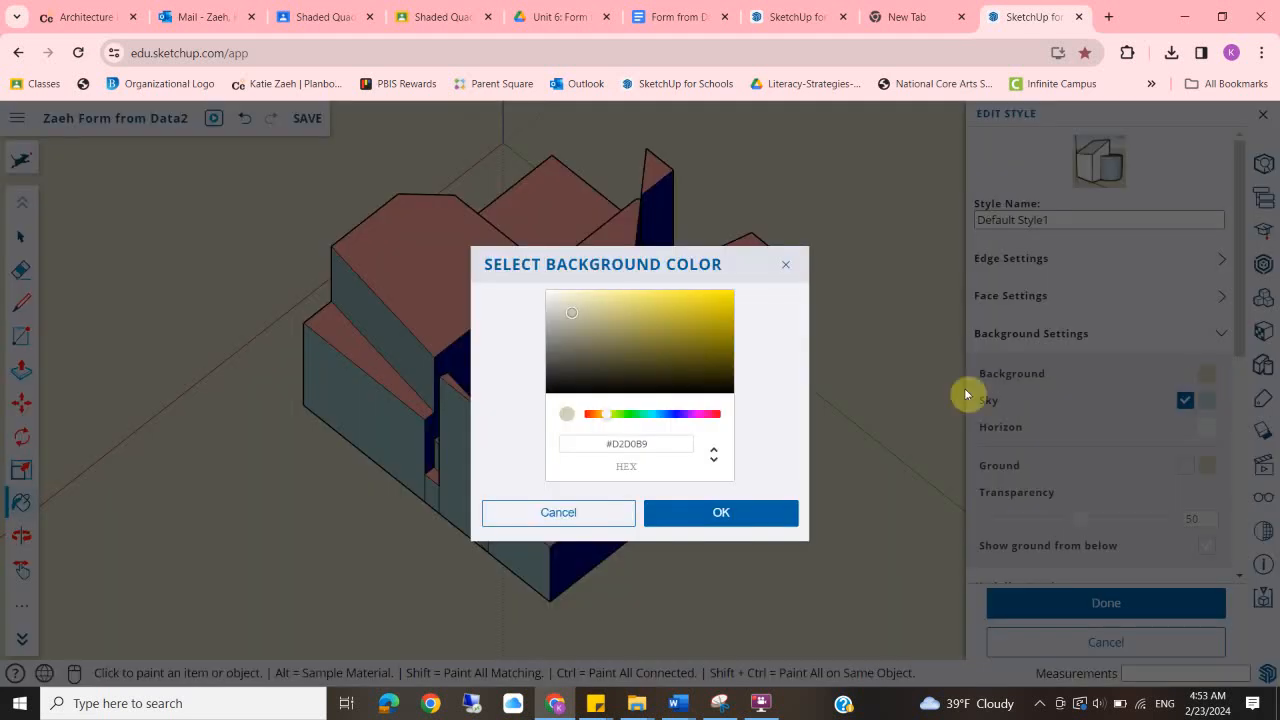
pyautogui.moveTo(573, 318); pyautogui.dragTo(542, 240)
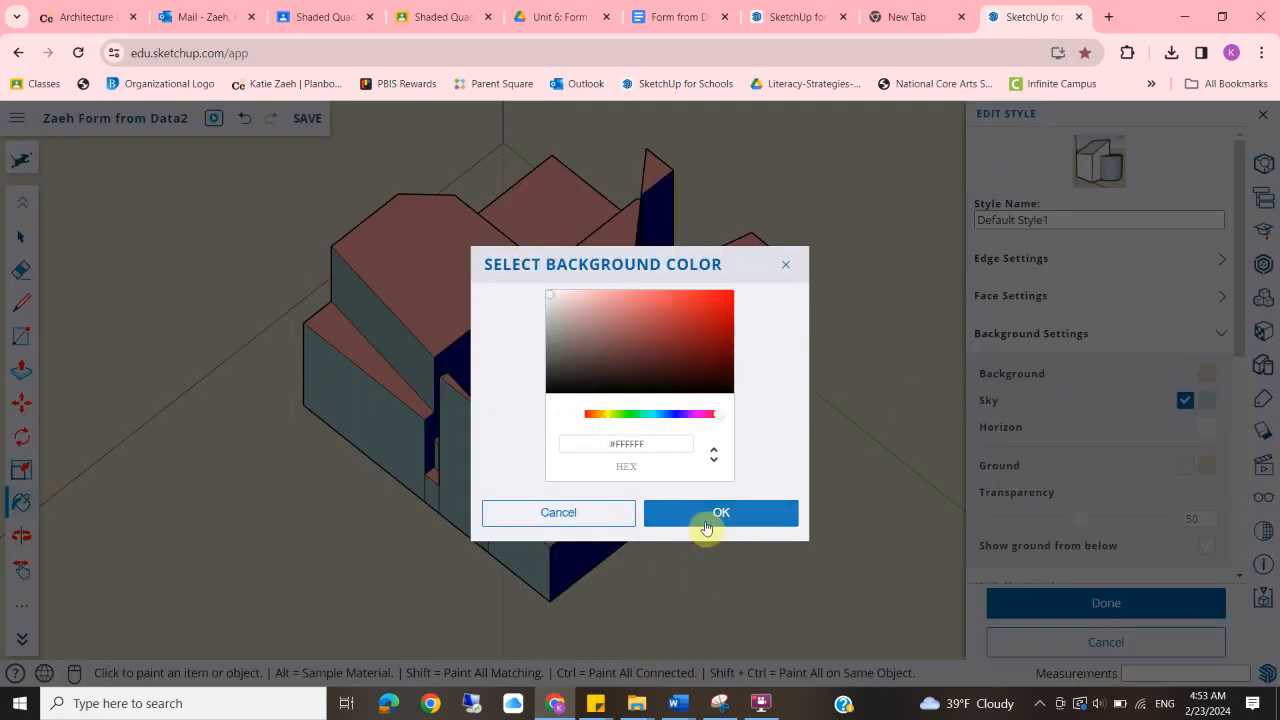
pyautogui.click(1018, 455)
# Switch off Guides and Model Axes in the style's modeling settings and apply the style changes.
pyautogui.scroll(-3, 1170, 500)
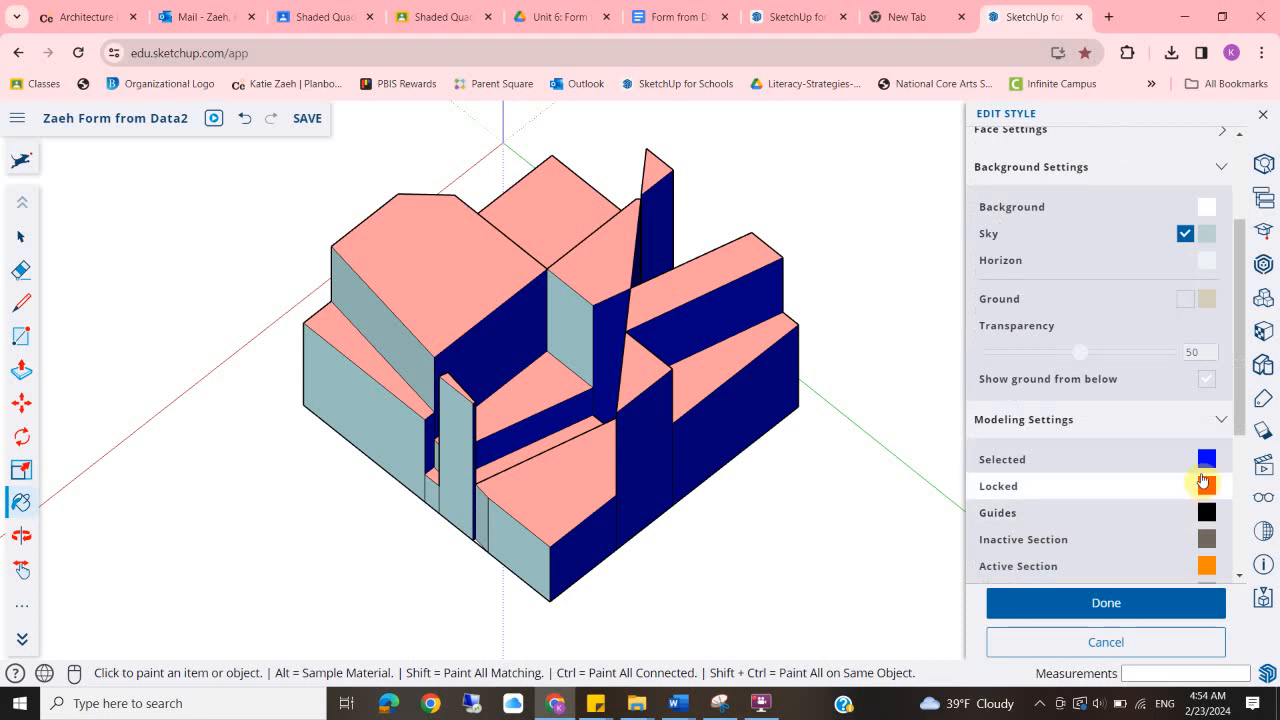
pyautogui.scroll(-3, 1195, 447)
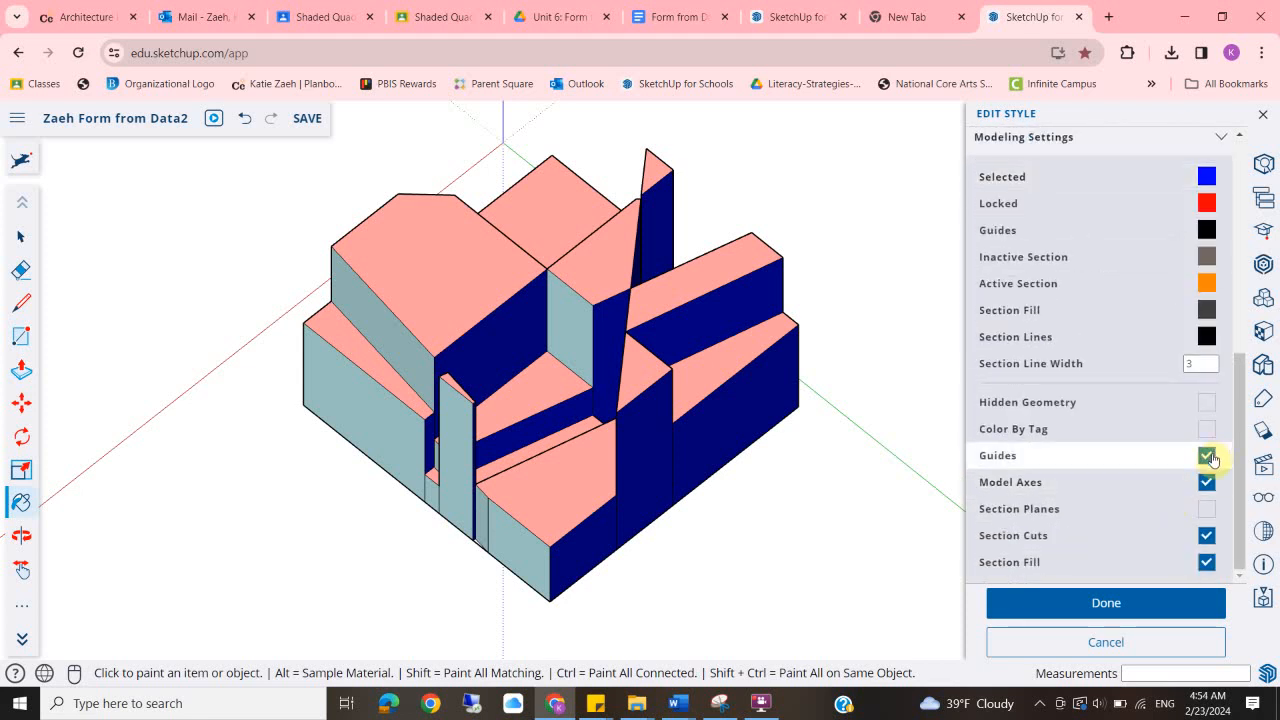
pyautogui.click(1207, 455)
pyautogui.click(1207, 482)
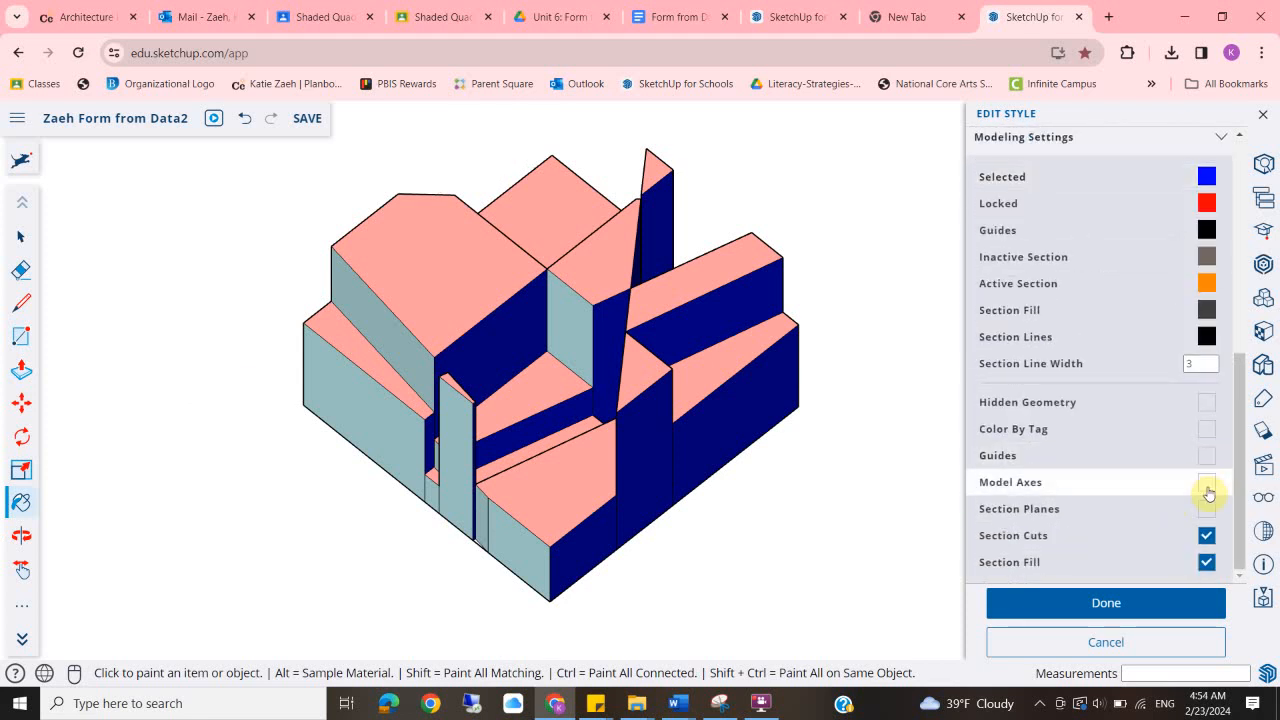
pyautogui.click(1104, 602)
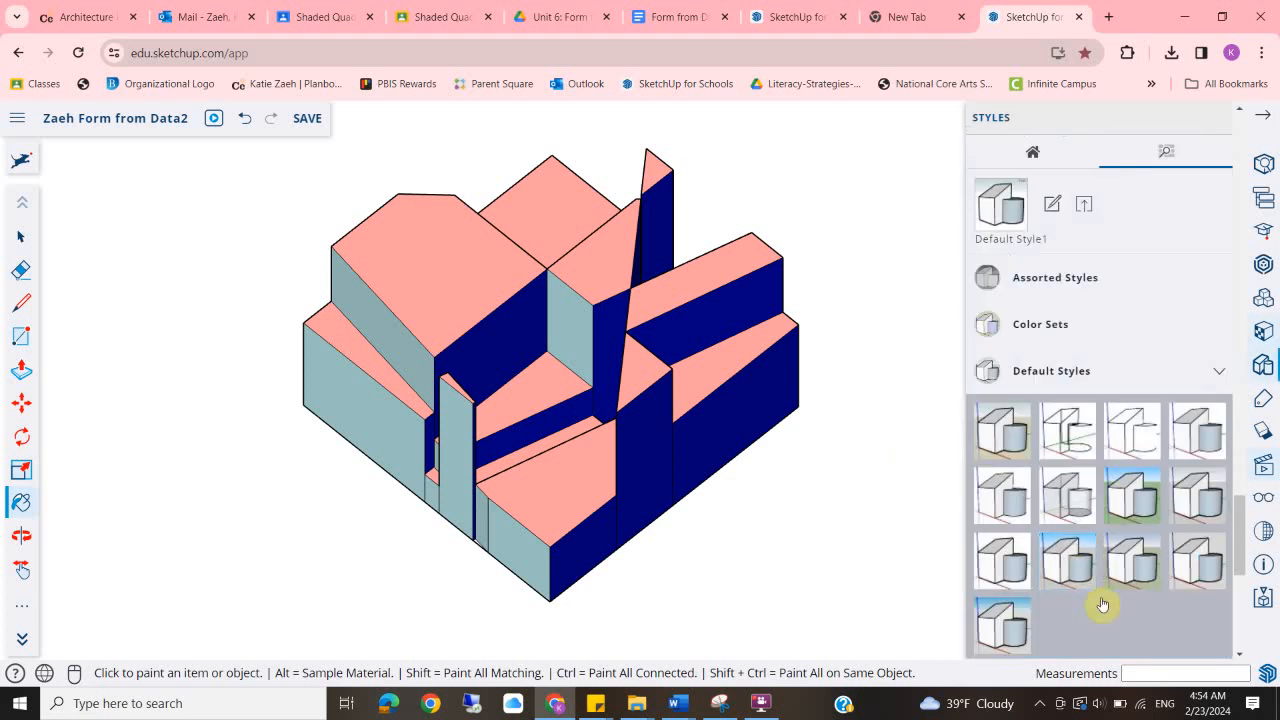
pyautogui.click(1265, 122)
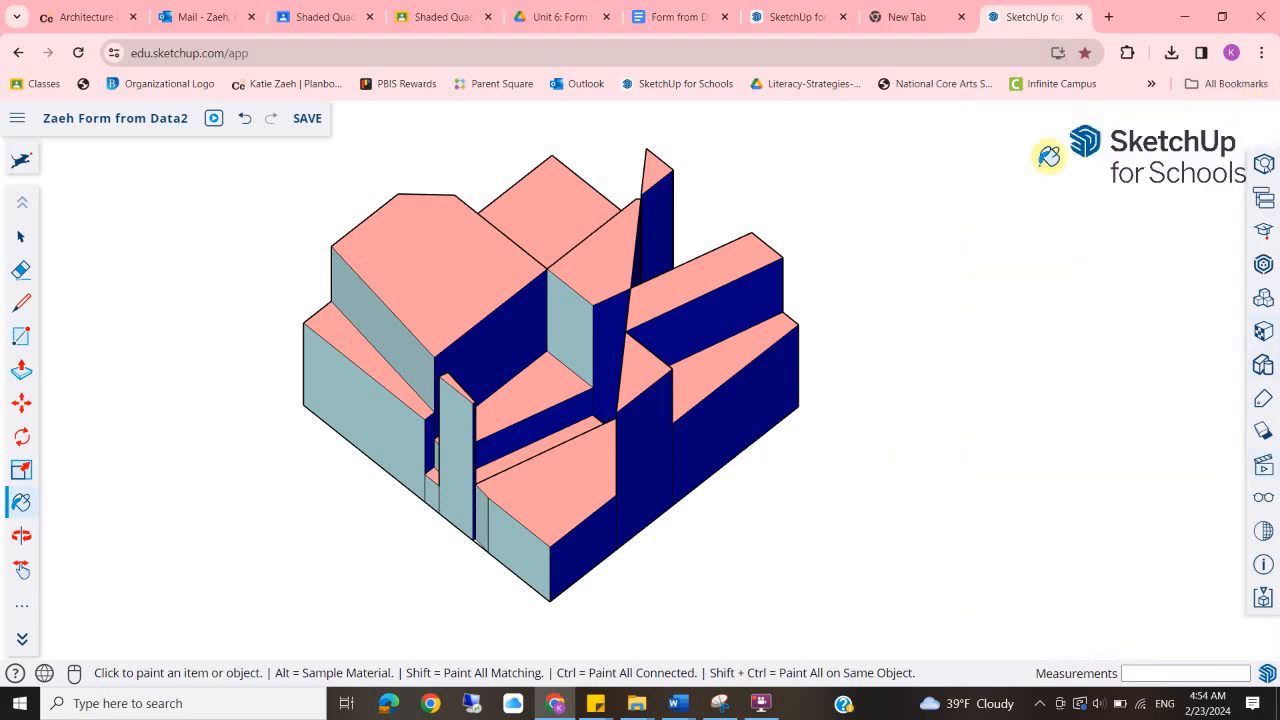
# Save the model under its existing name, purging all unused items.
pyautogui.keyDown('shift'); pyautogui.moveTo(745, 235); pyautogui.dragTo(846, 257, button='middle'); pyautogui.keyUp('shift')
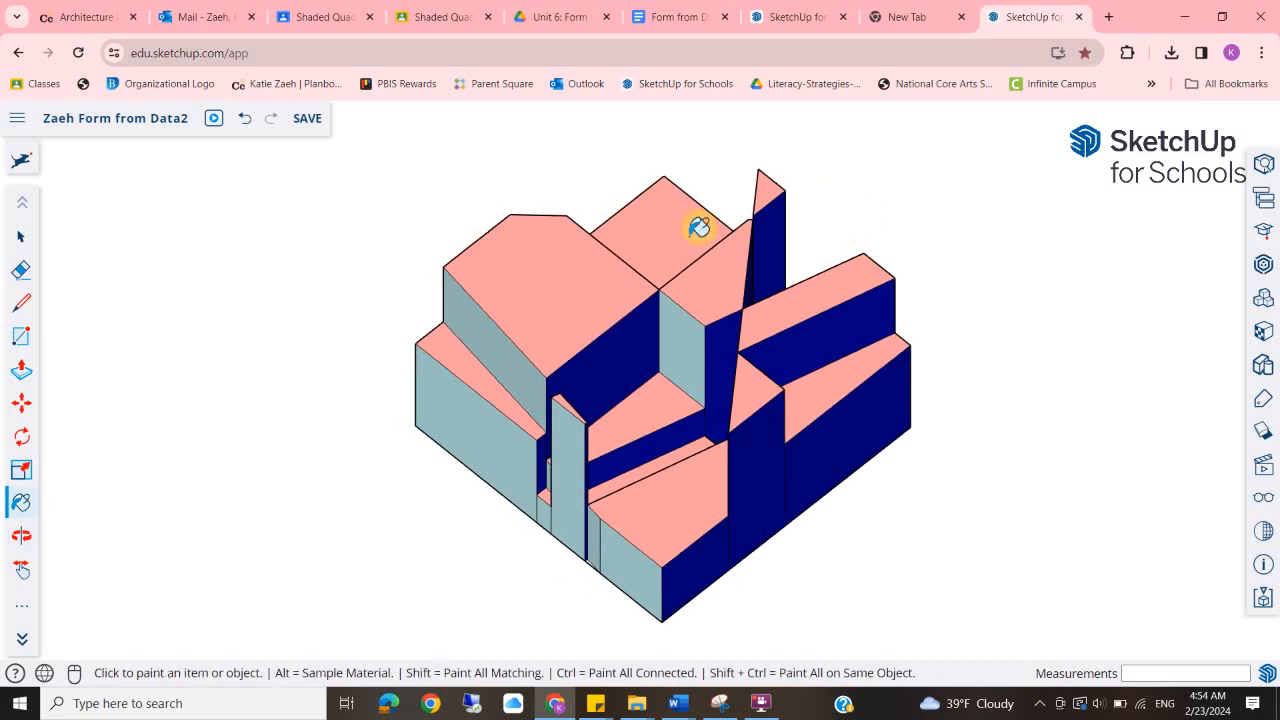
pyautogui.click(18, 124)
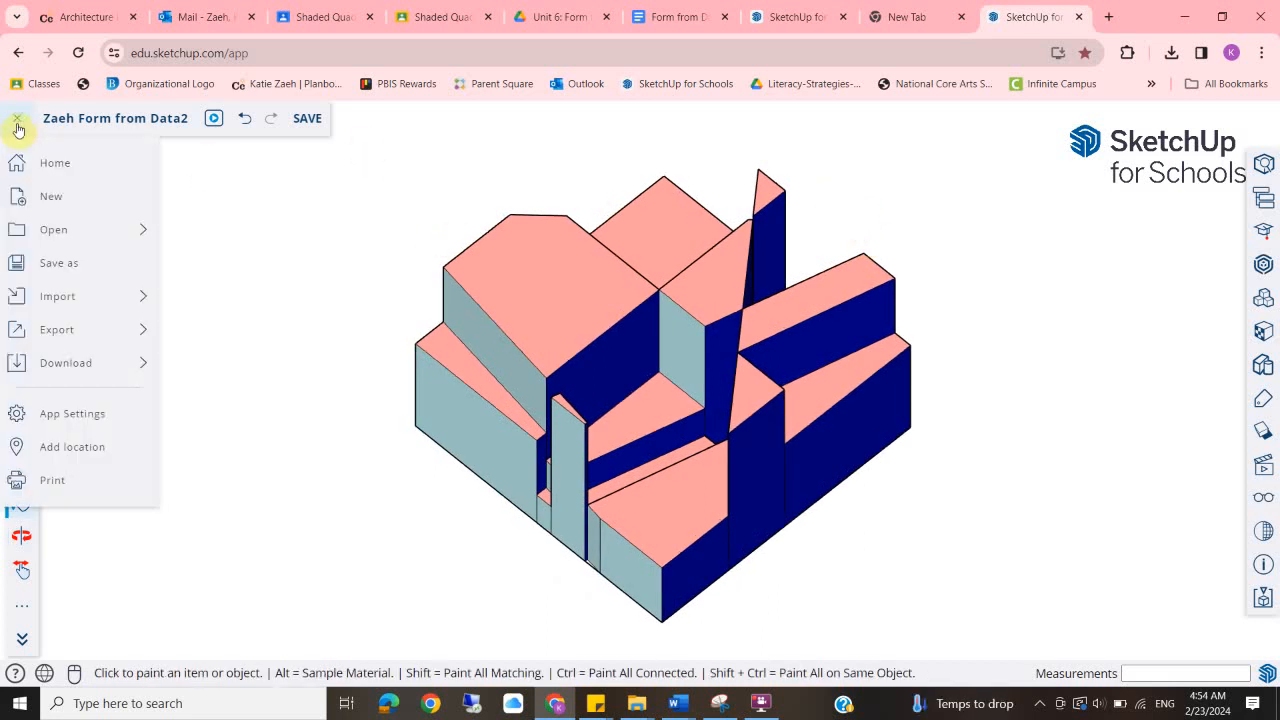
pyautogui.click(303, 120)
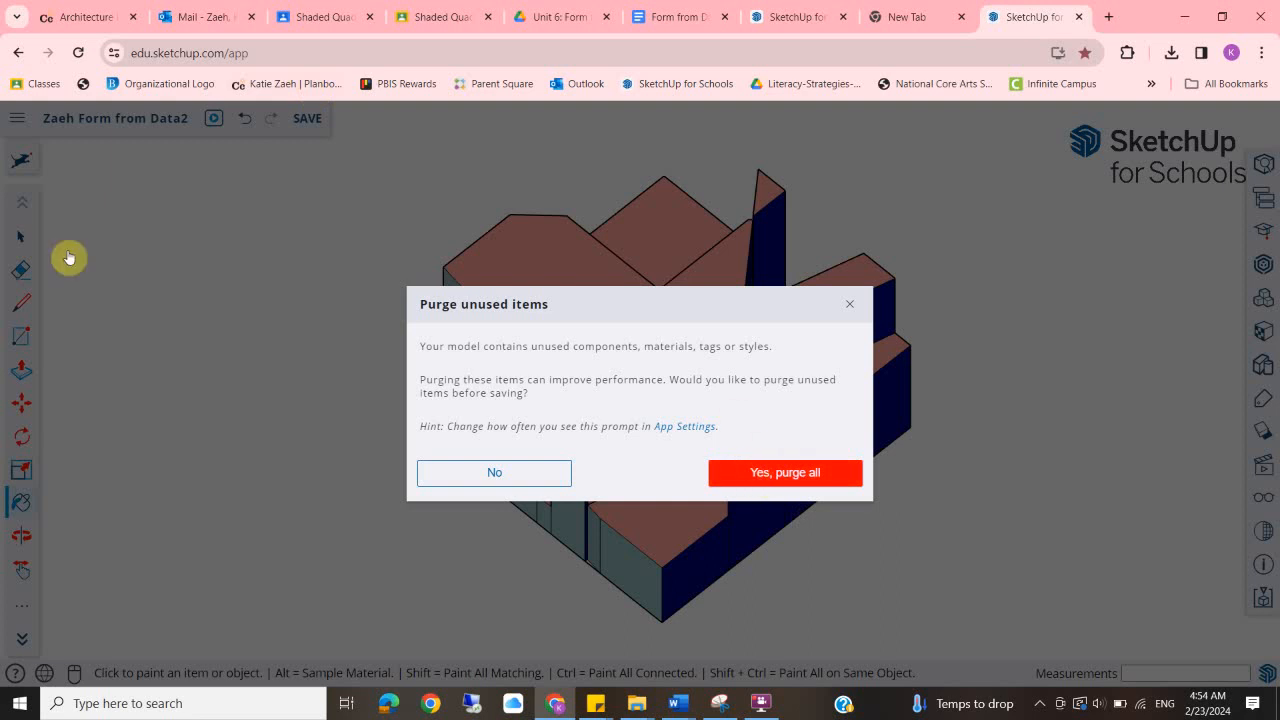
pyautogui.click(745, 472)
# Download the current view as a 1920 × 879 px PNG image with an opaque background.
pyautogui.click(20, 119)
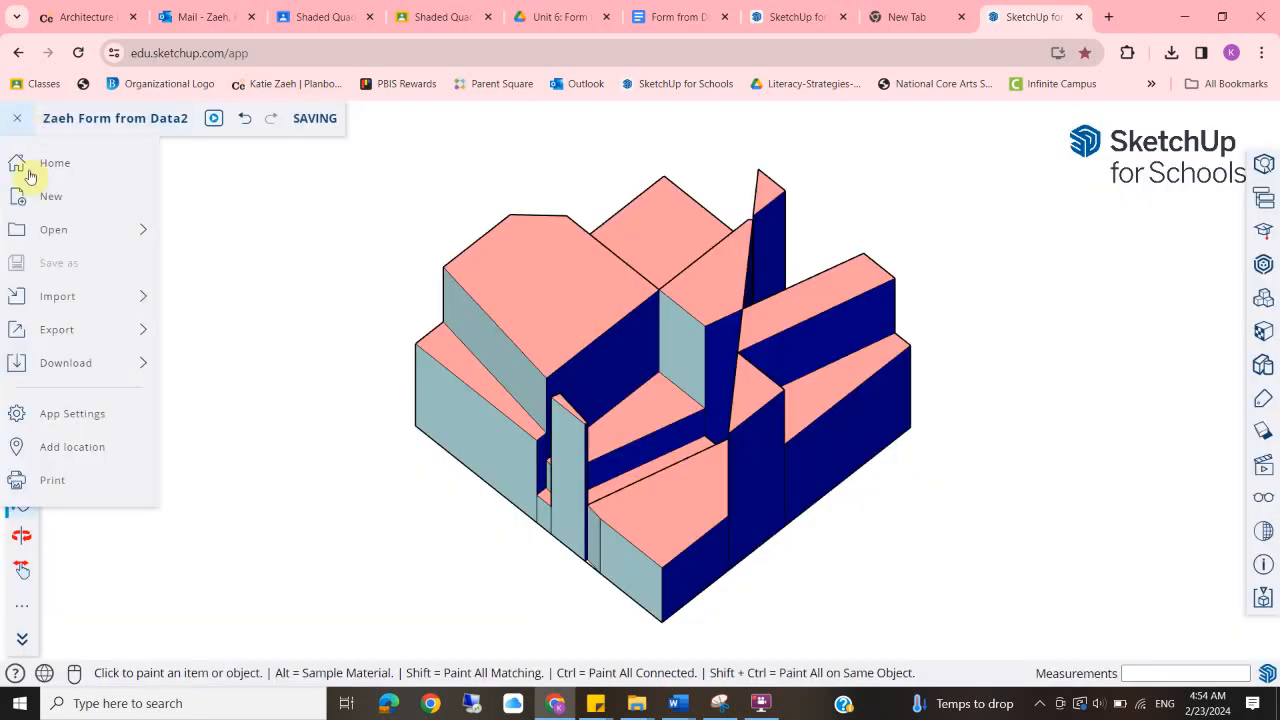
pyautogui.moveTo(106, 373)
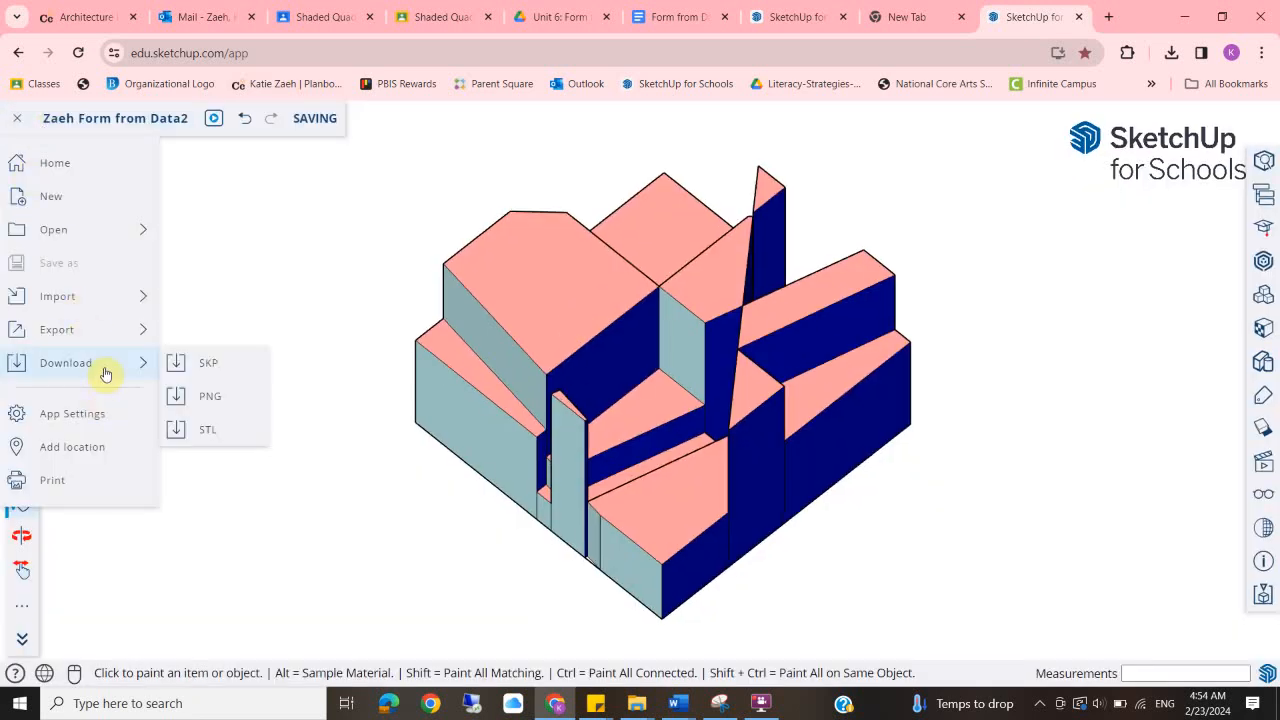
pyautogui.click(222, 396)
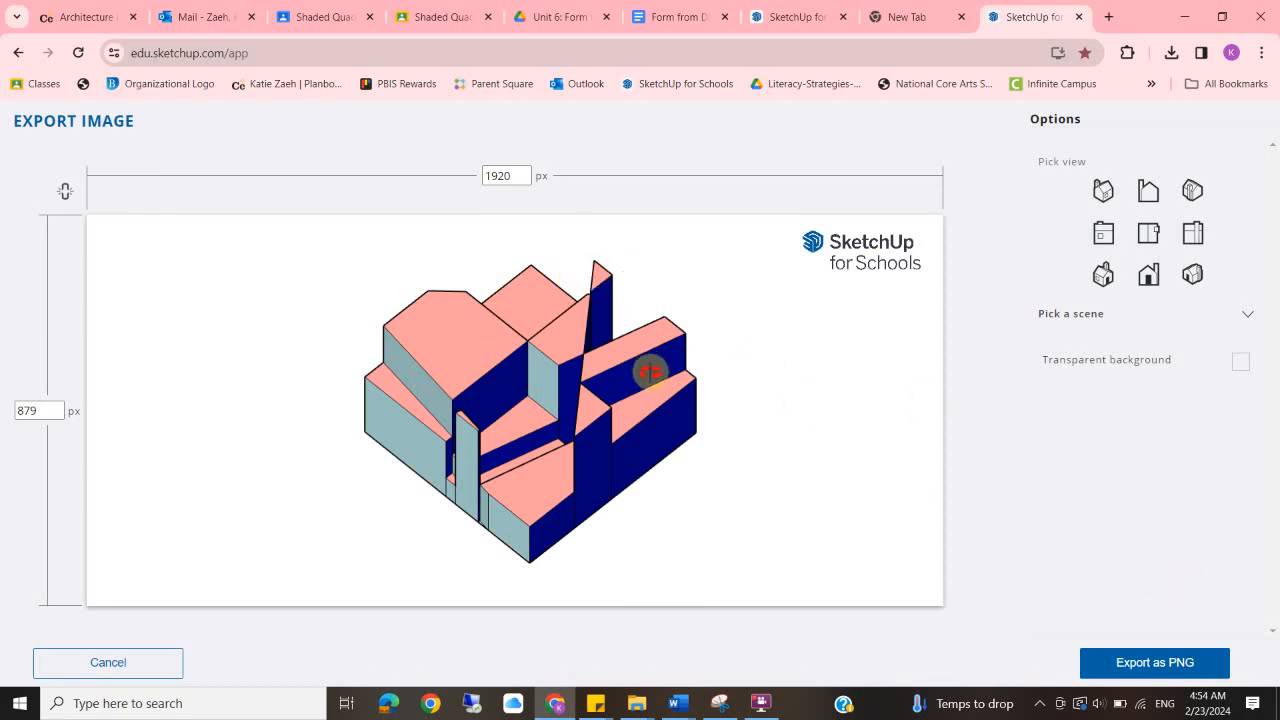
pyautogui.click(1180, 665)
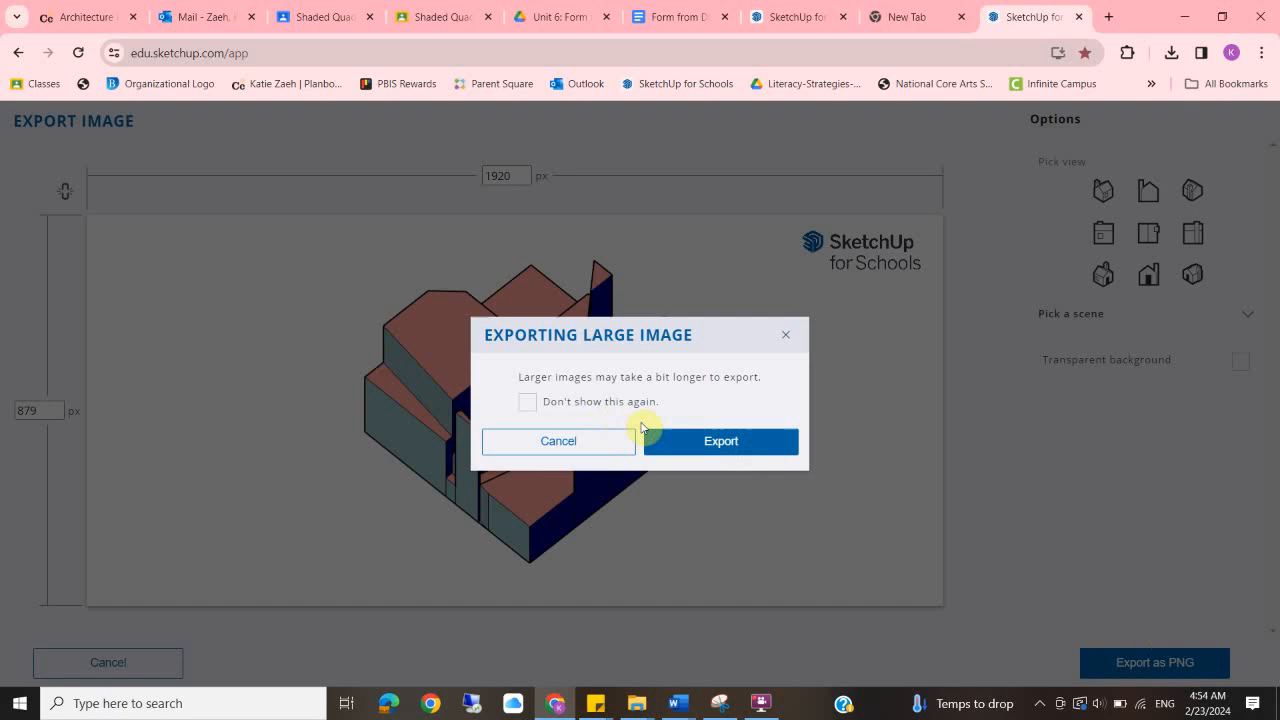
pyautogui.click(689, 442)
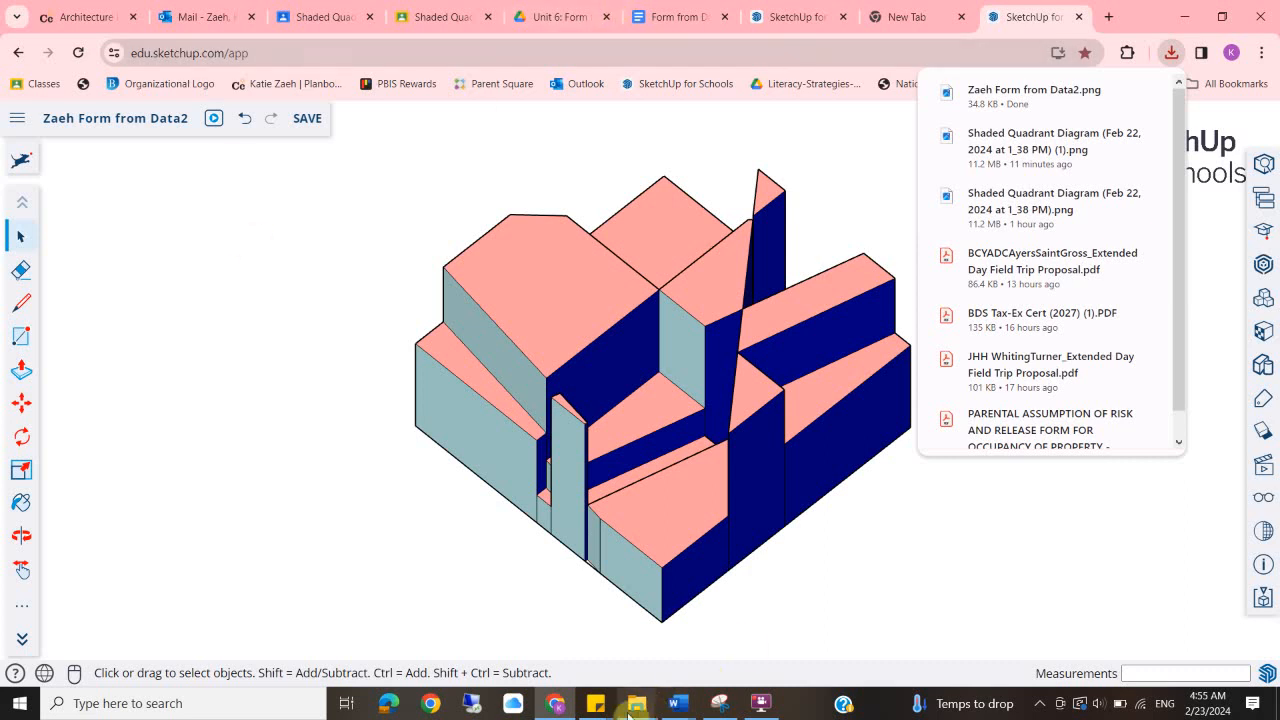
pyautogui.moveTo(555, 700)
pyautogui.click(761, 703)
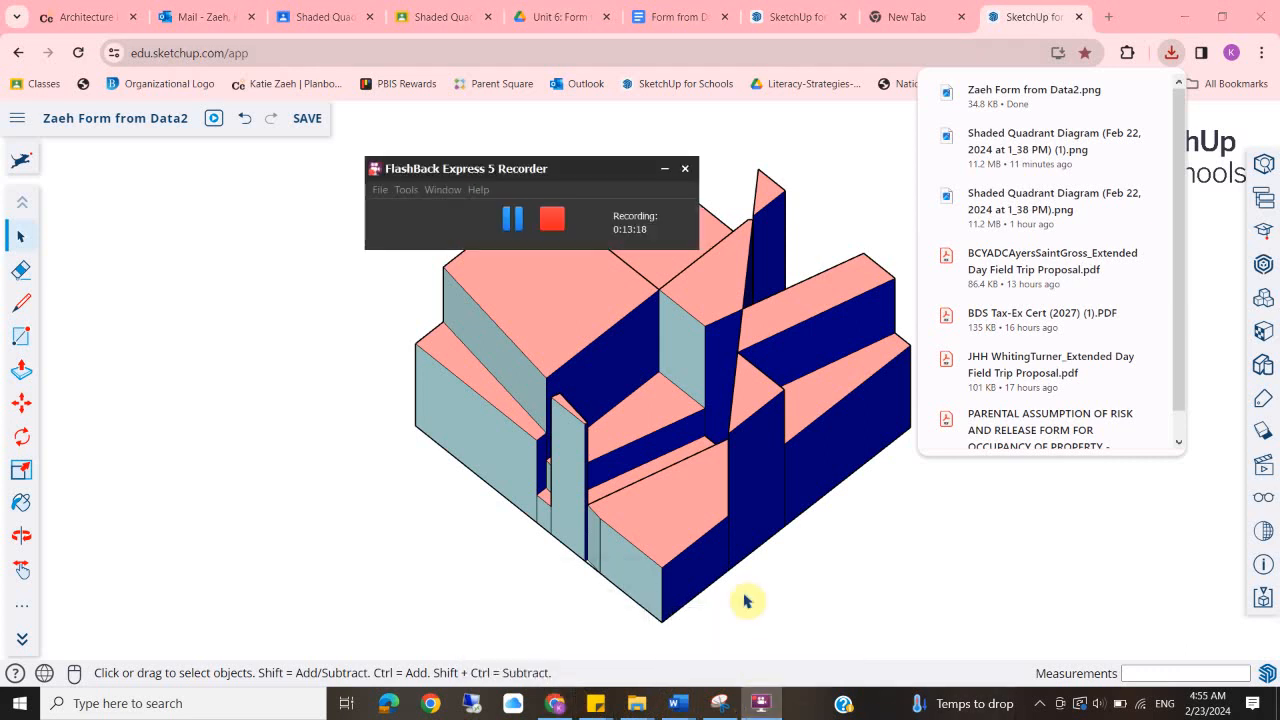